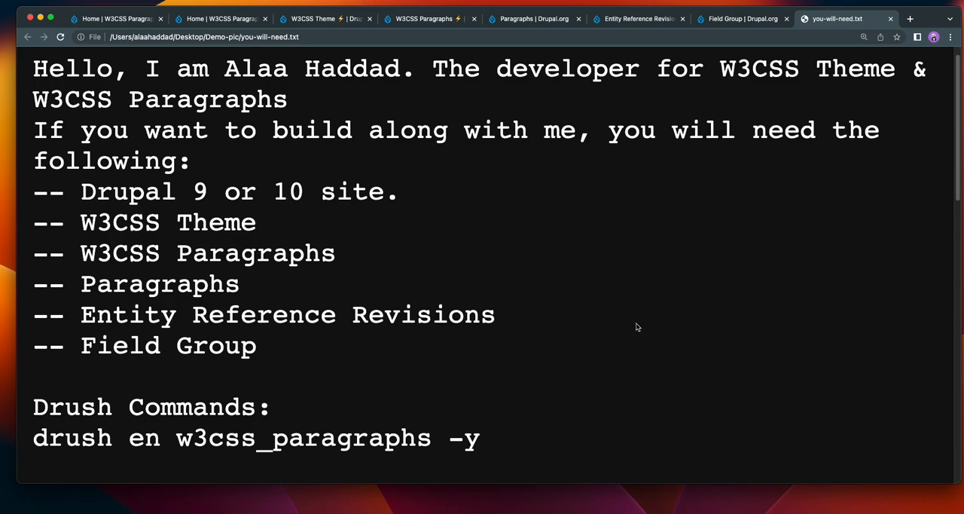
Look over the W3CSS Paragraphs Demo site's home page and open its theme administration page.
left_click(123, 23)
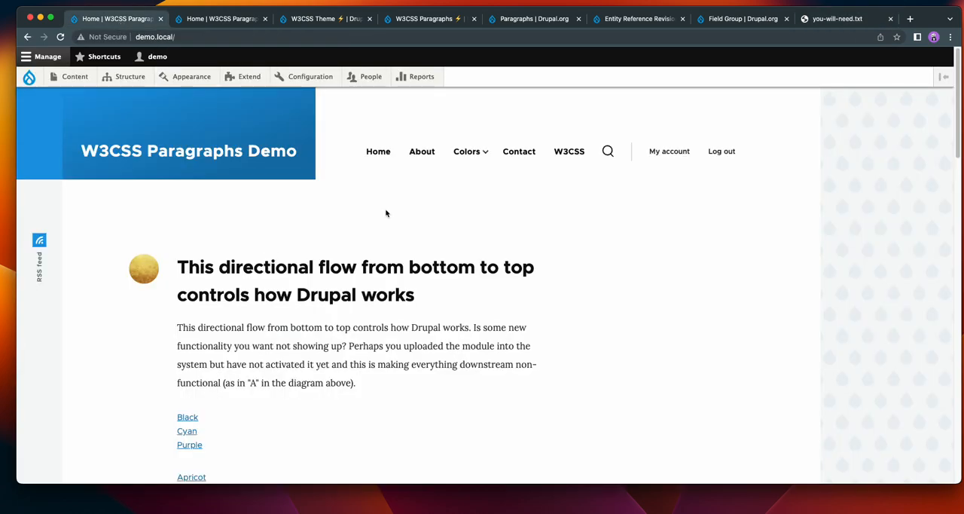
left_click(189, 157)
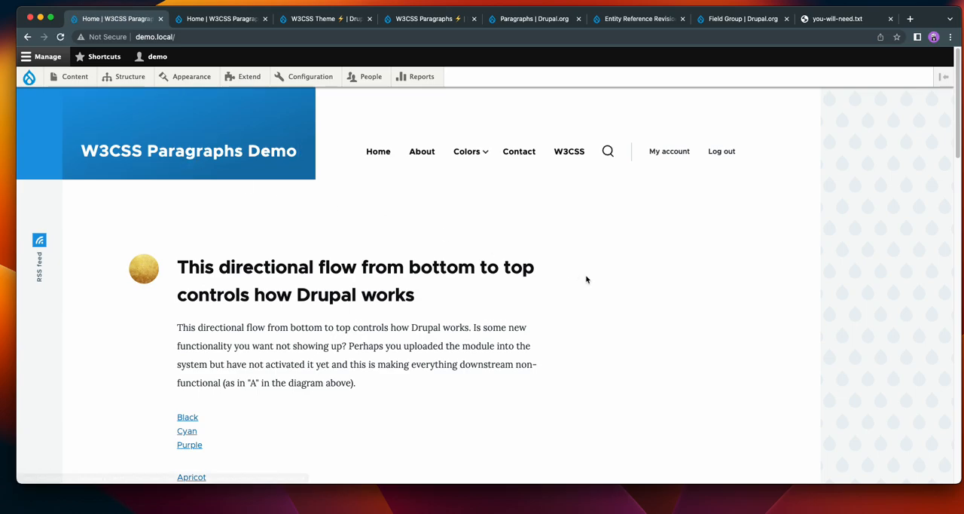
scroll(607, 288, "down", 10)
scroll(635, 298, "up", 10)
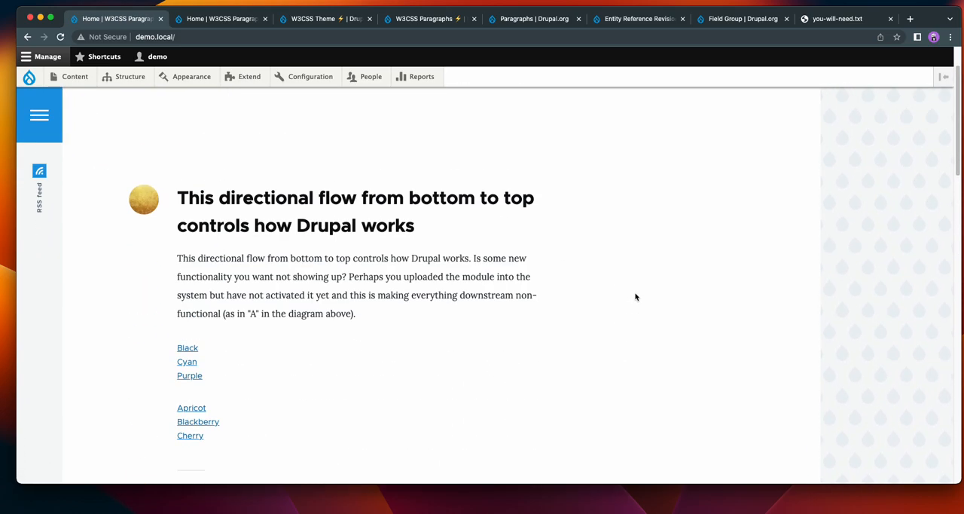
left_click(202, 81)
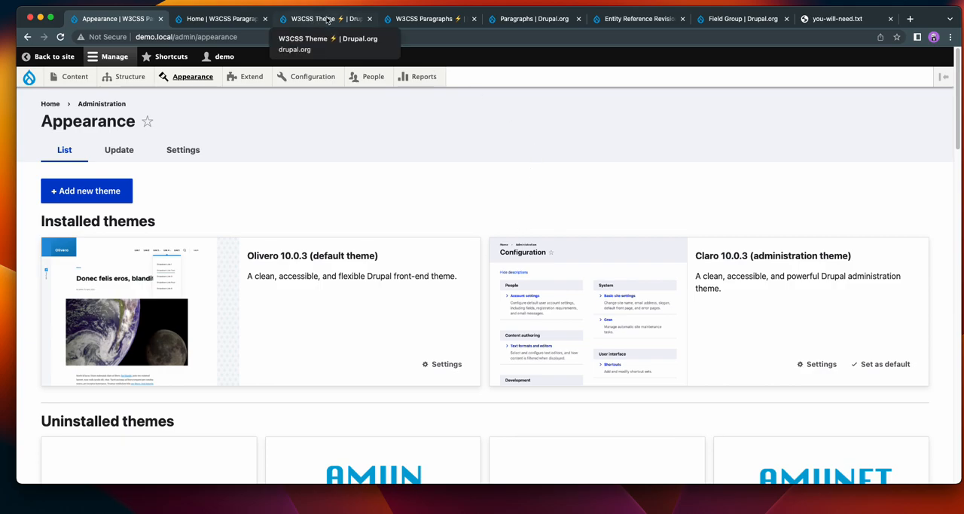
Review the drupal.org project pages for W3CSS Theme, W3CSS Paragraphs, Paragraphs, Entity Reference Revisions and Field Group, and return to the Appearance page.
left_click(329, 19)
scroll(776, 293, "down", 5)
scroll(776, 293, "up", 10)
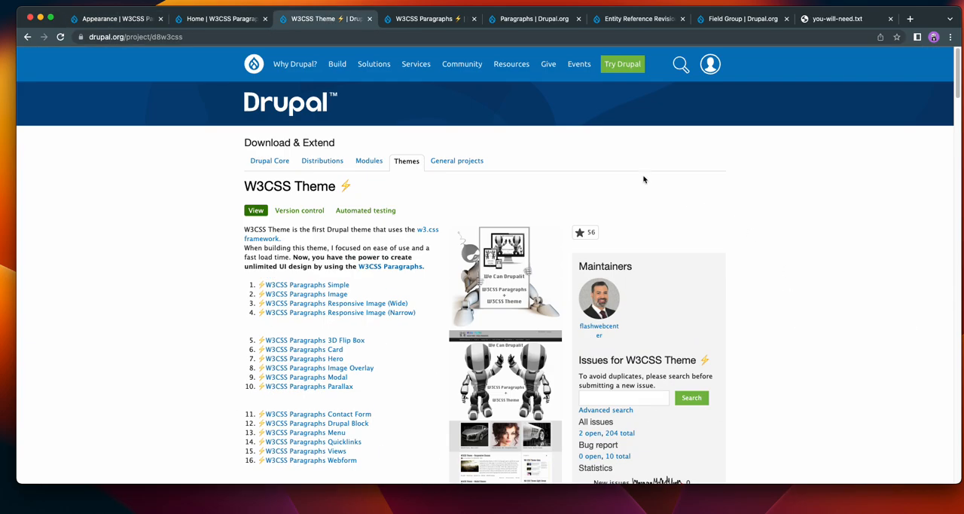
left_click(443, 19)
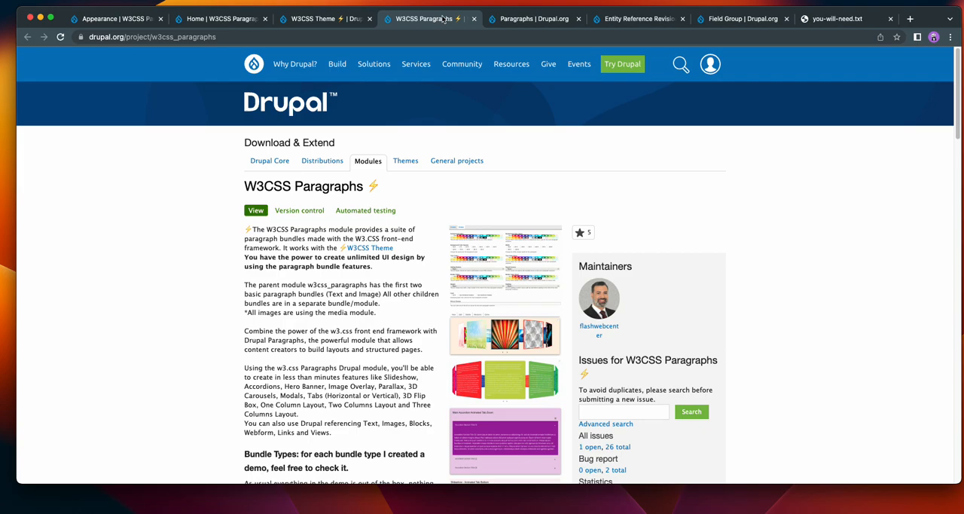
left_click(537, 19)
left_click(596, 21)
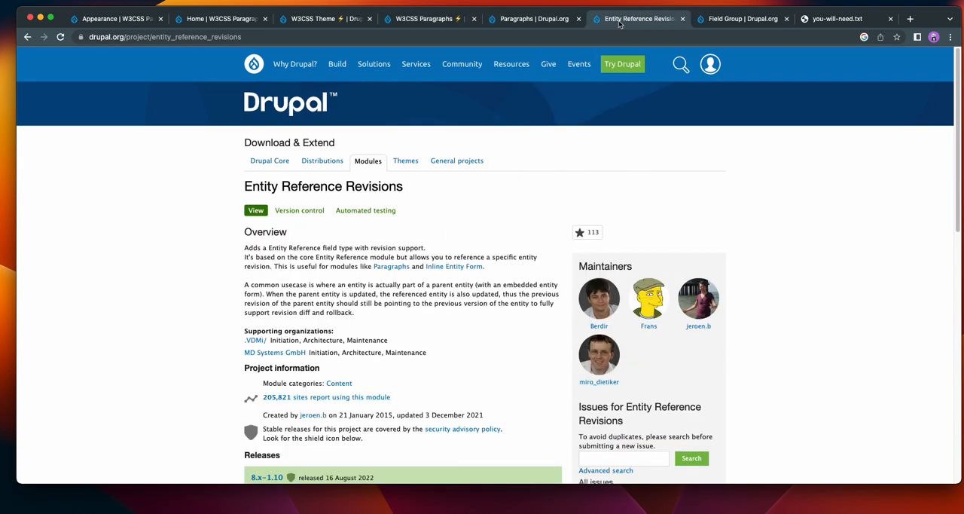
left_click(708, 21)
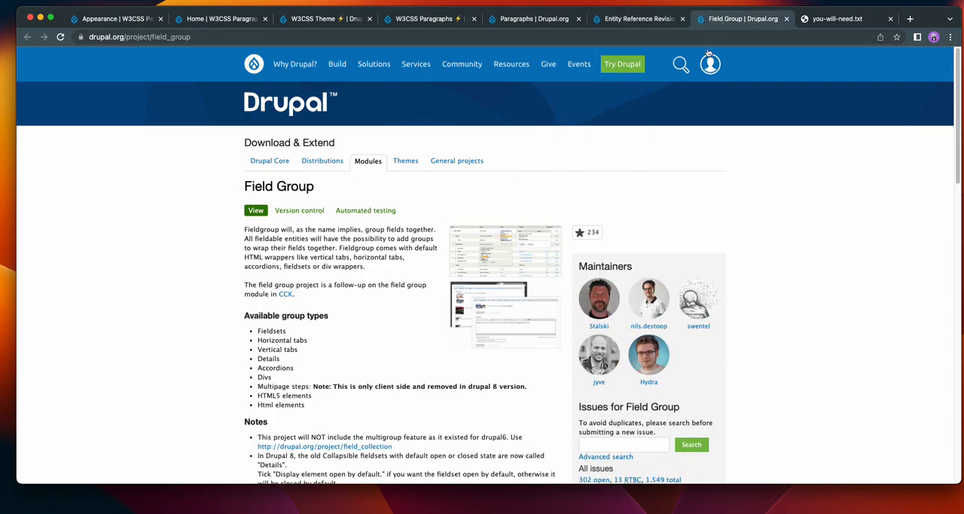
left_click(121, 20)
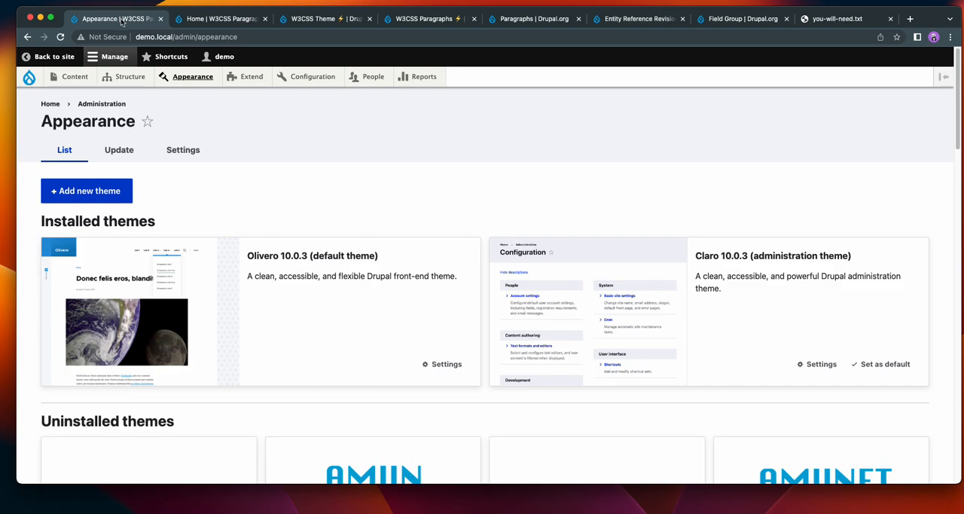
Open the W3CSS Paragraphs Accordion demo from the W3CSS Theme project page and try the expand-all control of the Tab Zoom accordion.
left_click(323, 19)
scroll(762, 261, "down", 5)
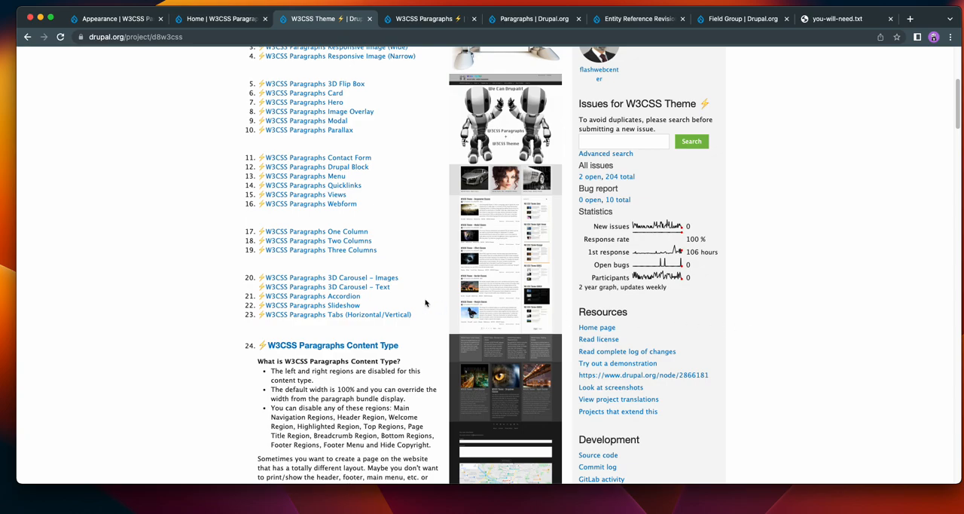
left_click(349, 297, "super")
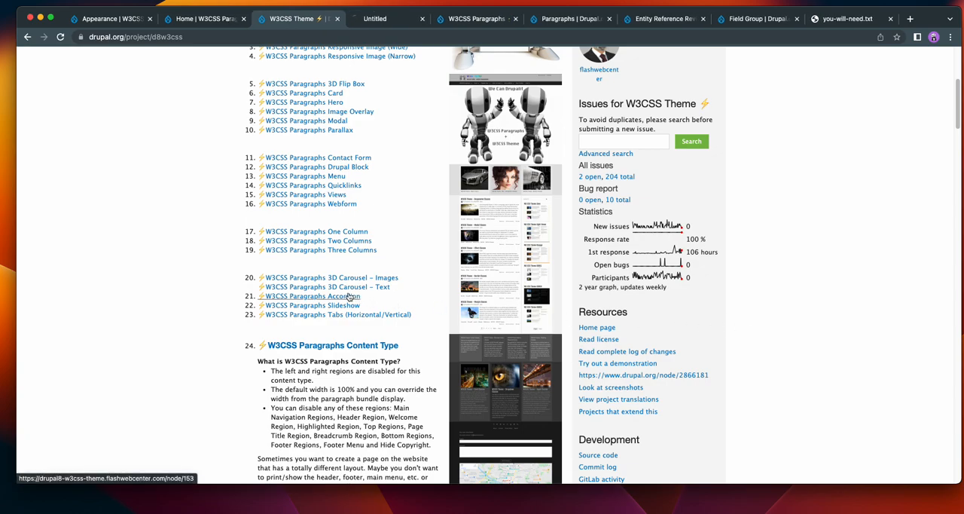
key("ctrl+Tab")
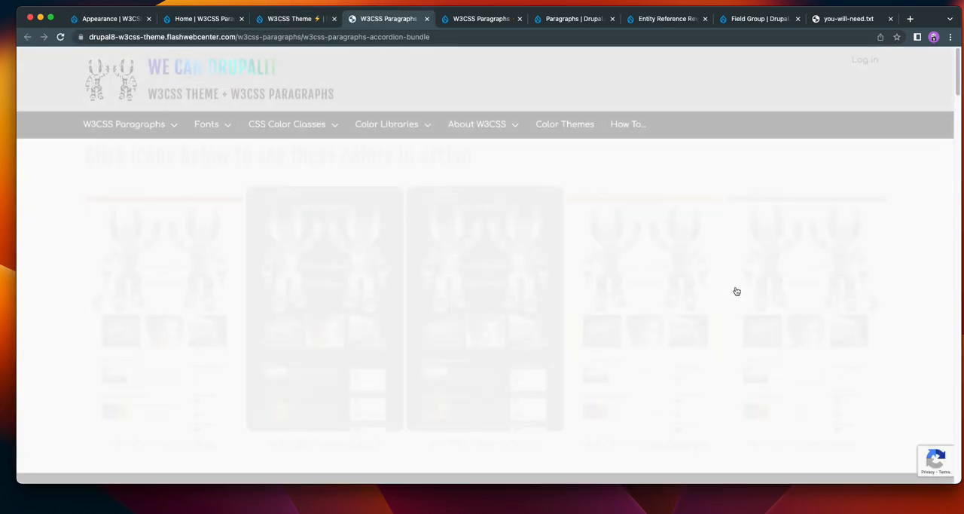
scroll(735, 290, "down", 10)
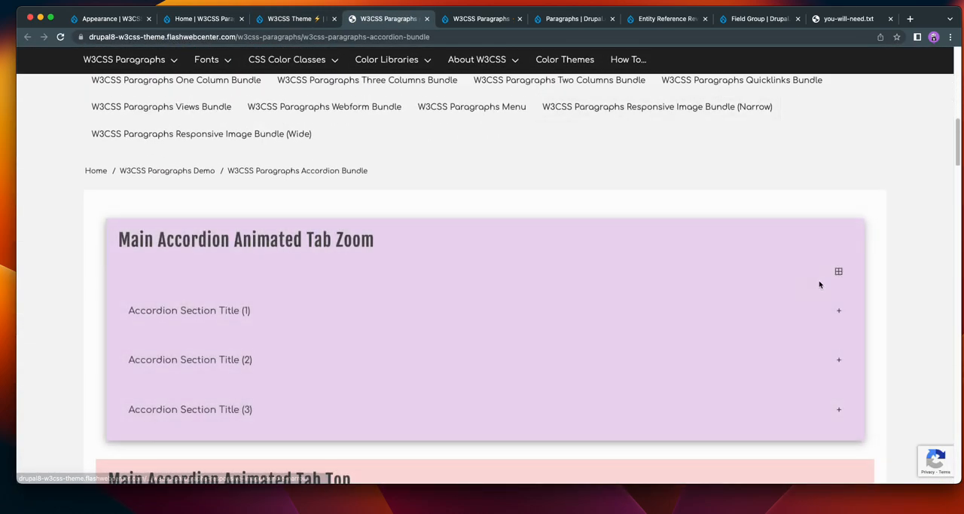
left_click(838, 273)
left_click(838, 273)
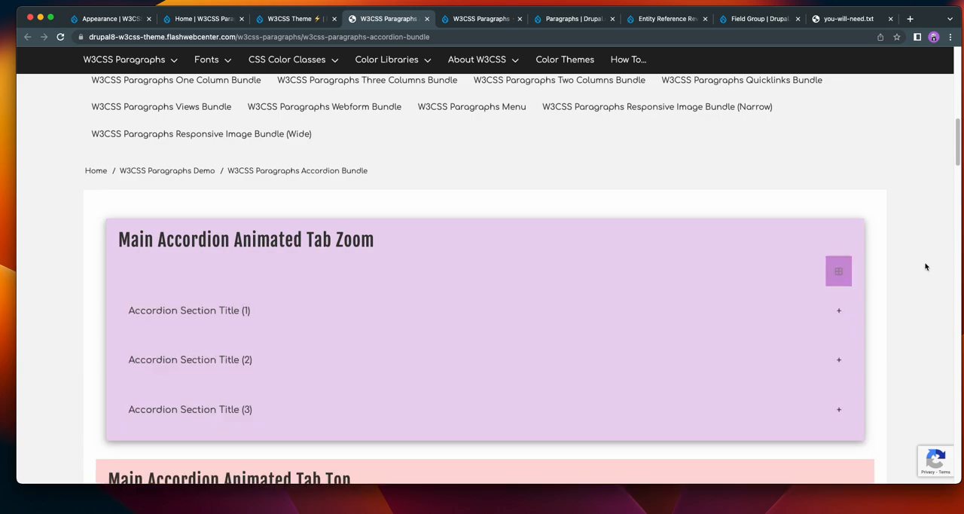
Examine the remaining accordion animation examples and try the expand-all control of the Tab Left accordion.
scroll(923, 264, "down", 5)
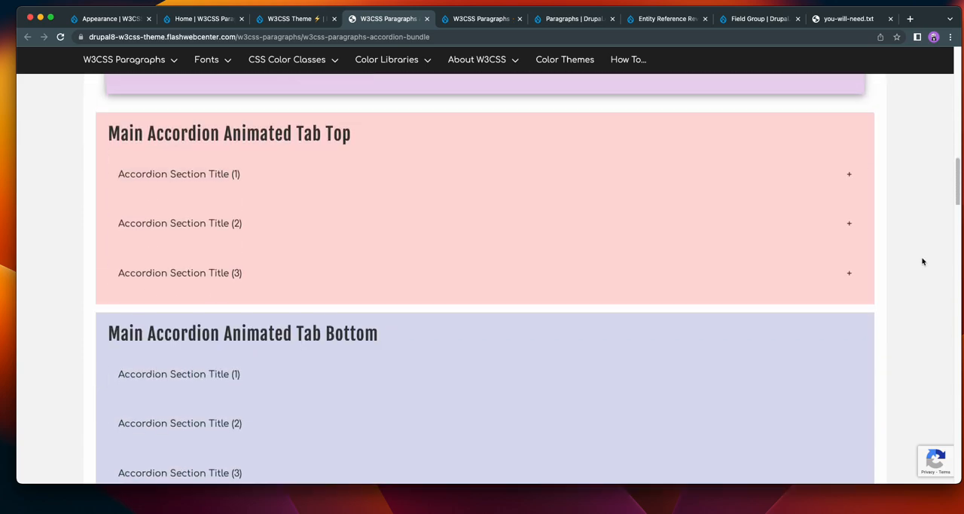
scroll(922, 262, "up", 4)
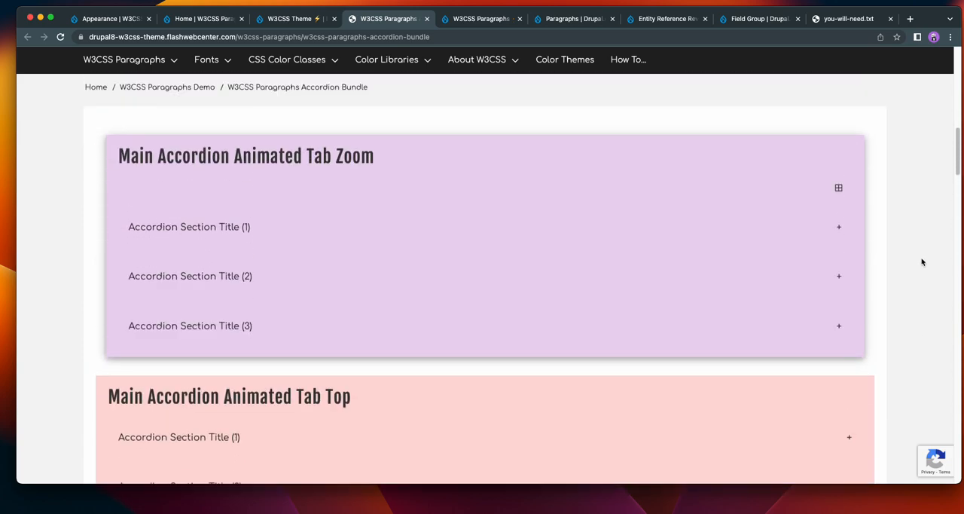
scroll(921, 261, "down", 10)
scroll(921, 261, "down", 2)
scroll(920, 260, "up", 3)
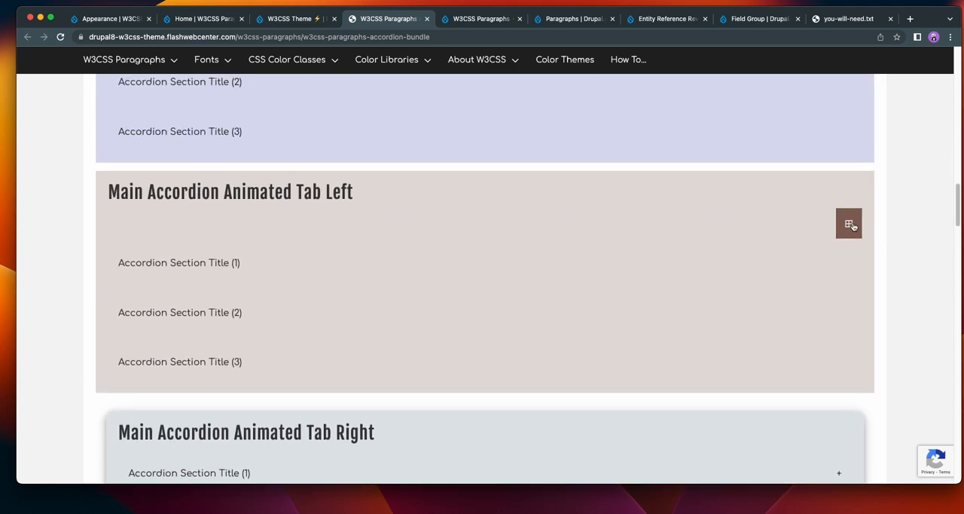
left_click(848, 223)
scroll(899, 243, "up", 10)
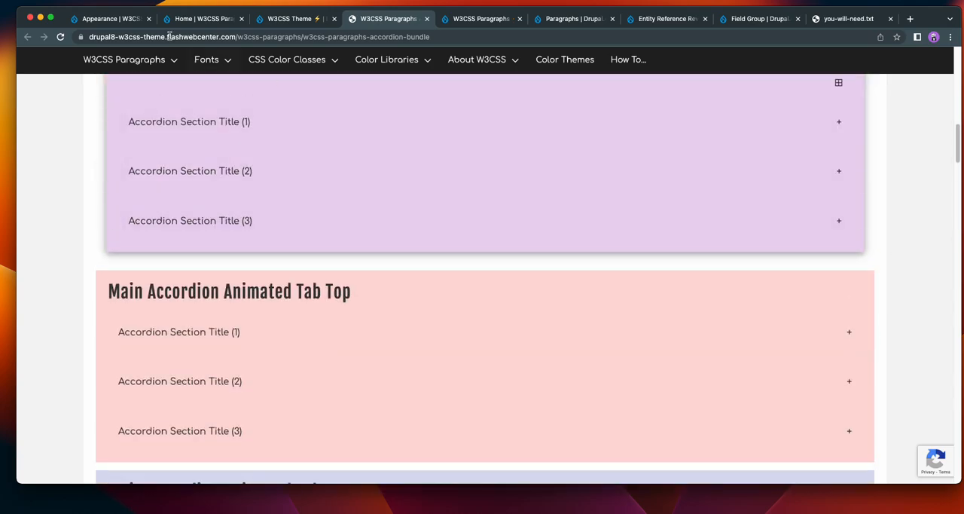
Install W3CSS Theme V2 on the demo site and set it as the default theme.
left_click(134, 19)
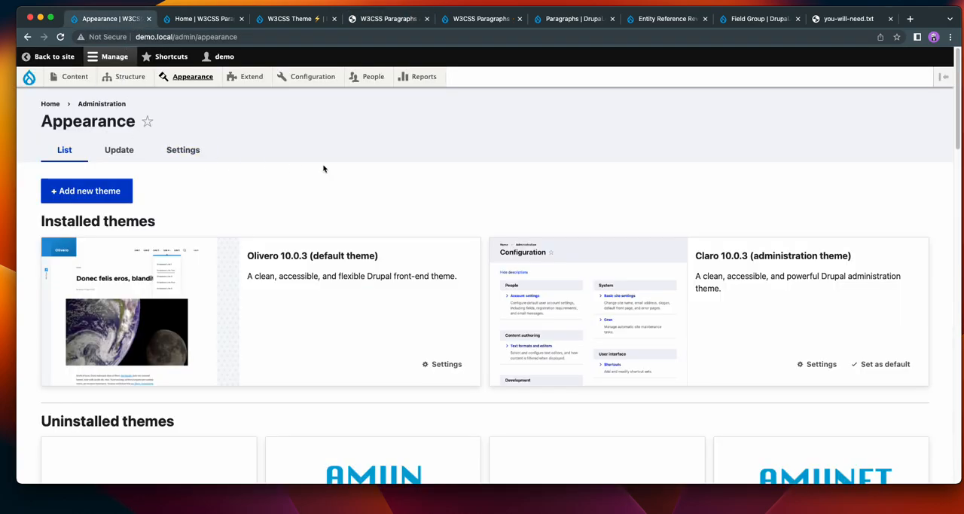
scroll(451, 226, "down", 15)
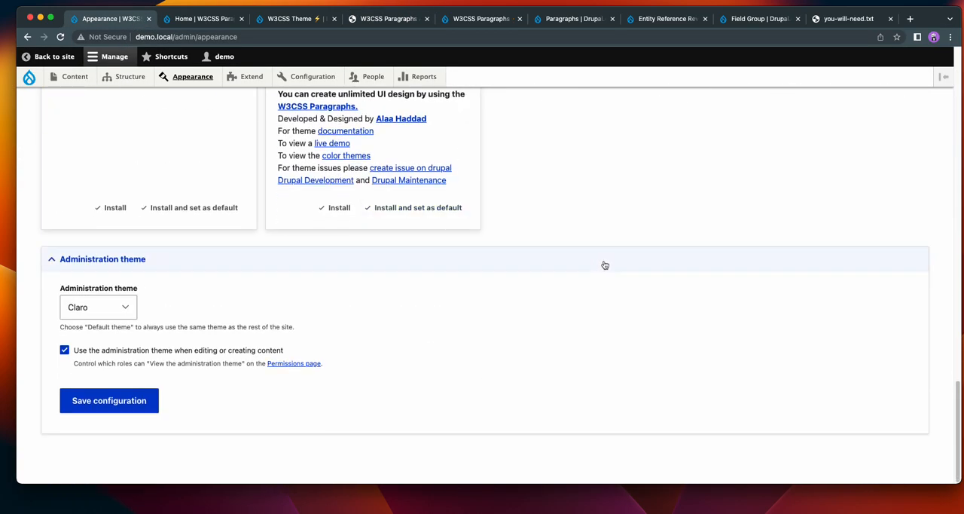
left_click(600, 261)
left_click(415, 368)
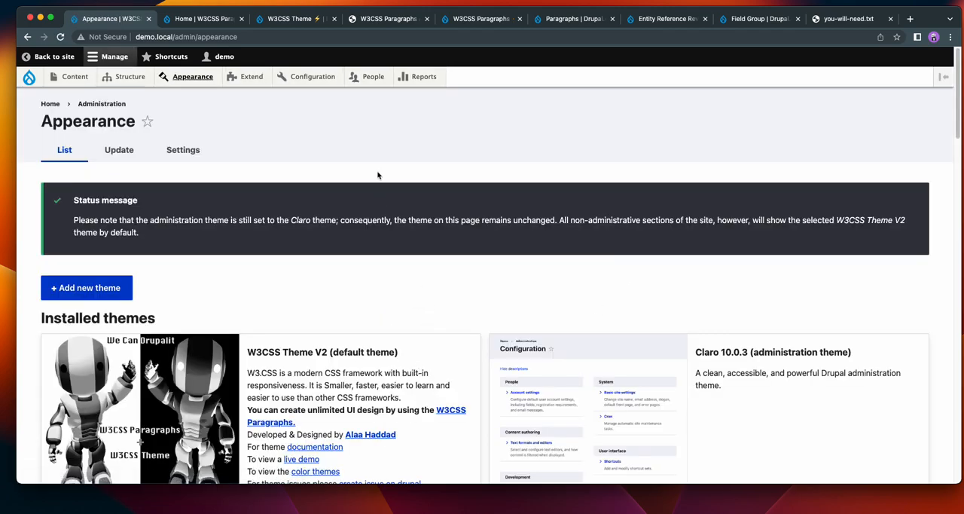
Filter the module list by "w3css" and install W3CSS Paragraphs Accordion together with its required modules.
left_click(250, 78)
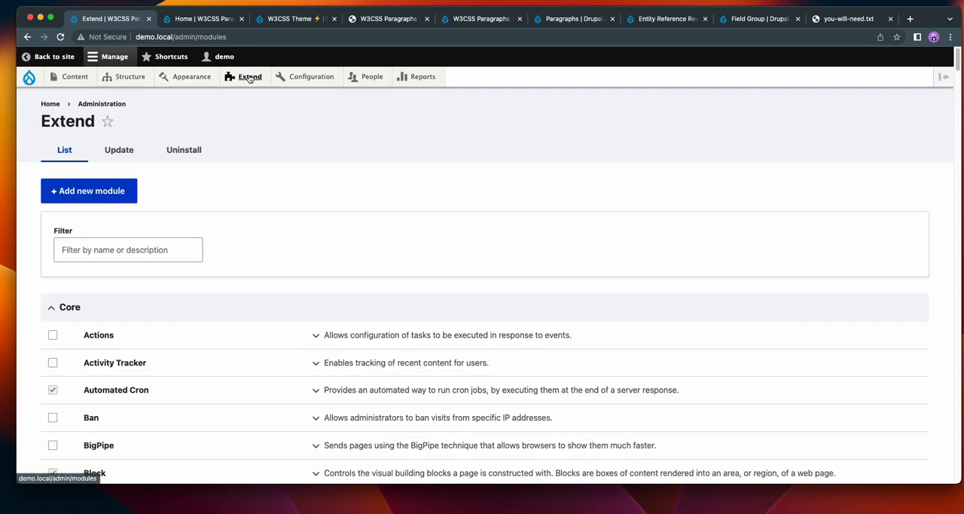
left_click(128, 248)
type("w3c")
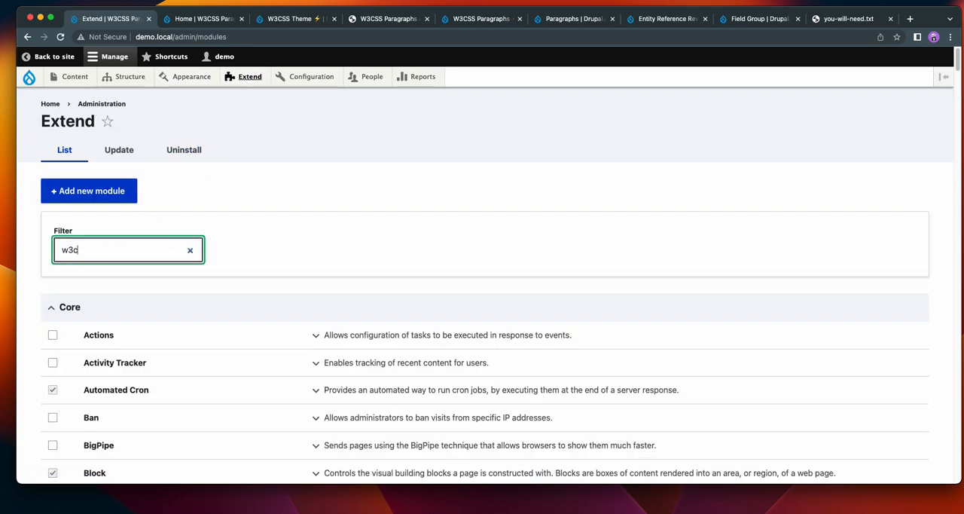
type("ss")
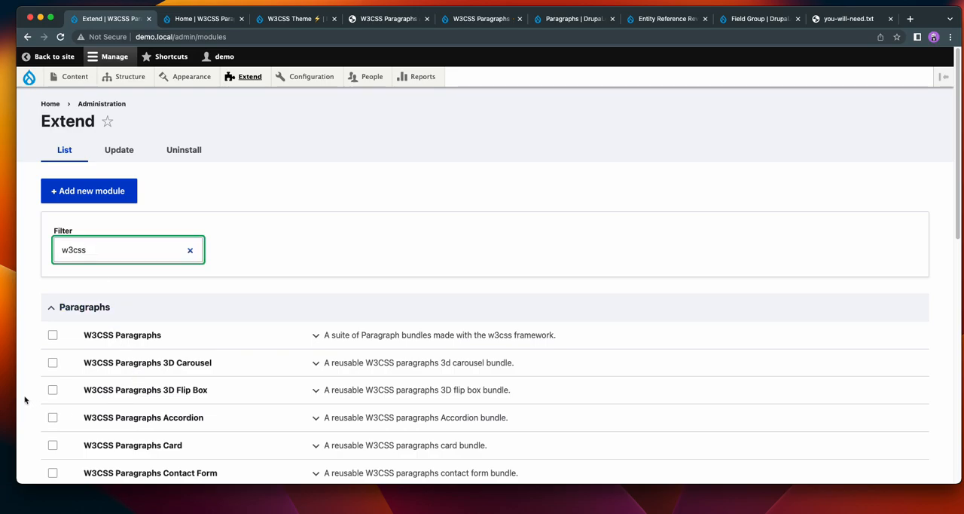
left_click(52, 417)
scroll(327, 293, "down", 10)
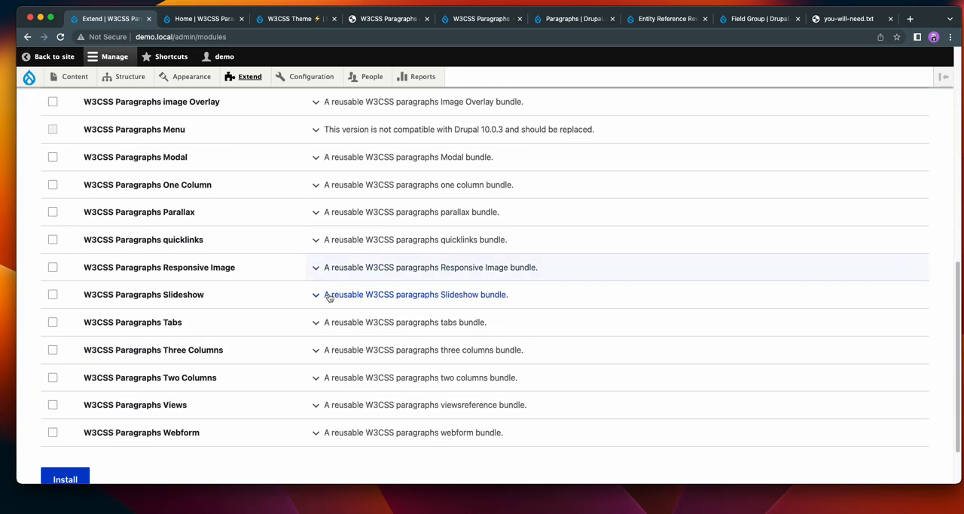
left_click(69, 410)
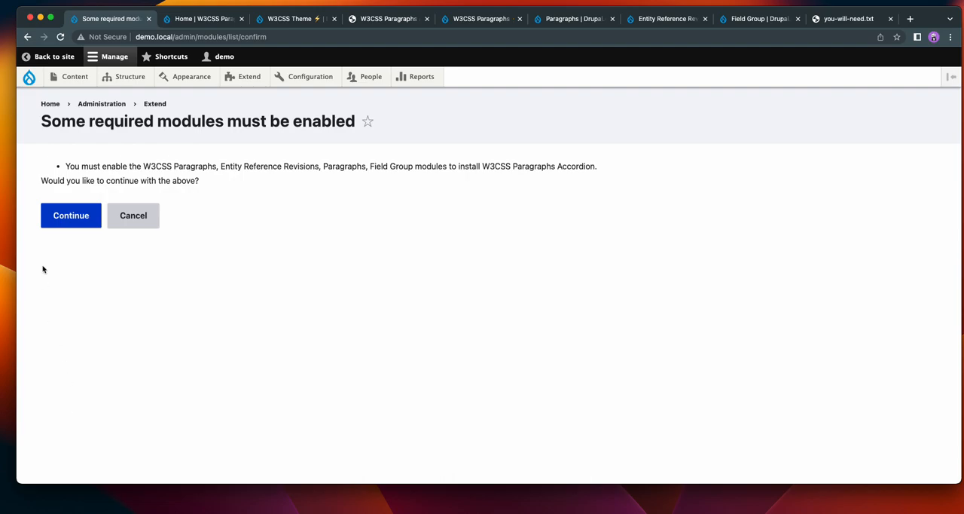
left_click(66, 220)
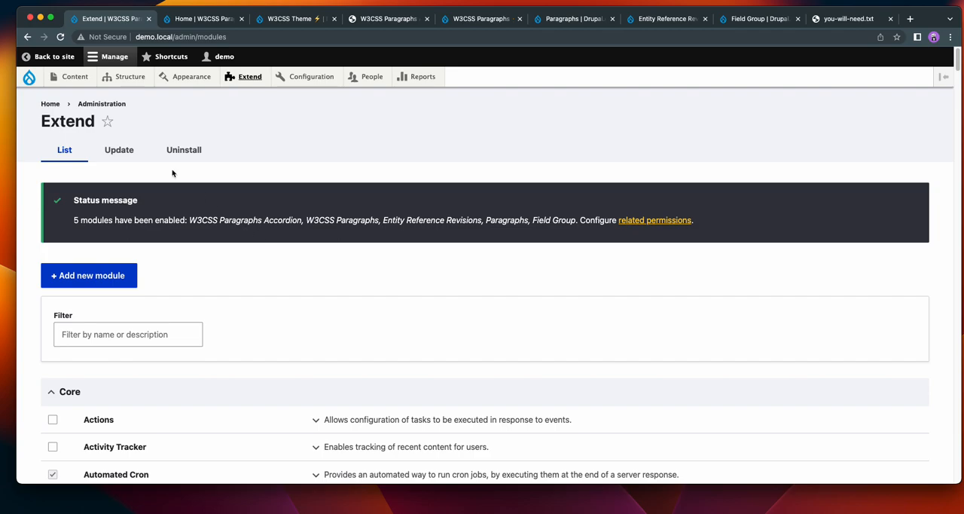
Create a new content type named "demo" and save it to manage its fields.
mouse_move(124, 81)
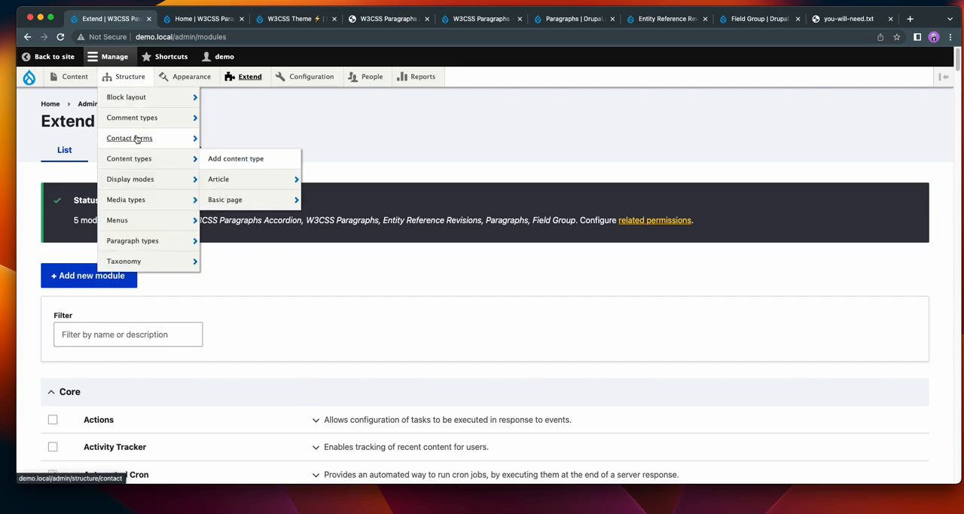
mouse_move(140, 160)
left_click(238, 167)
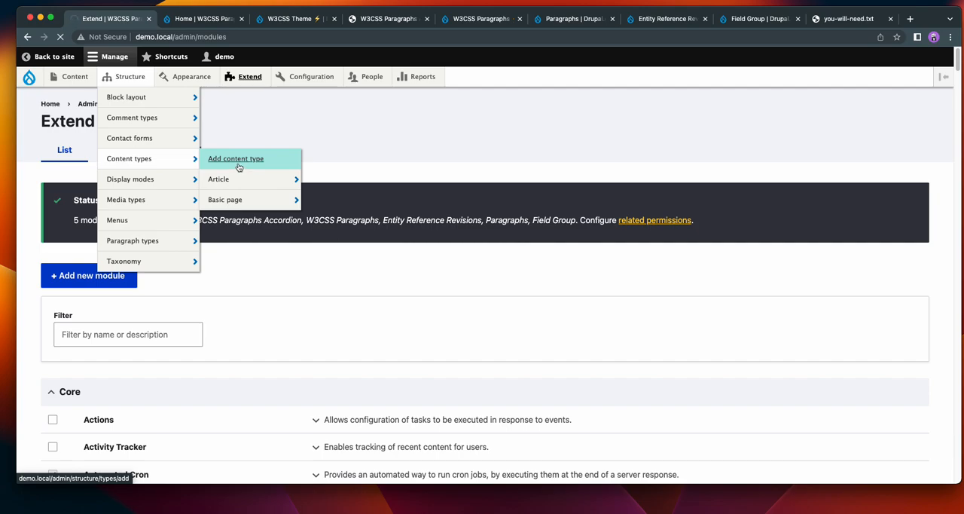
left_click(104, 179)
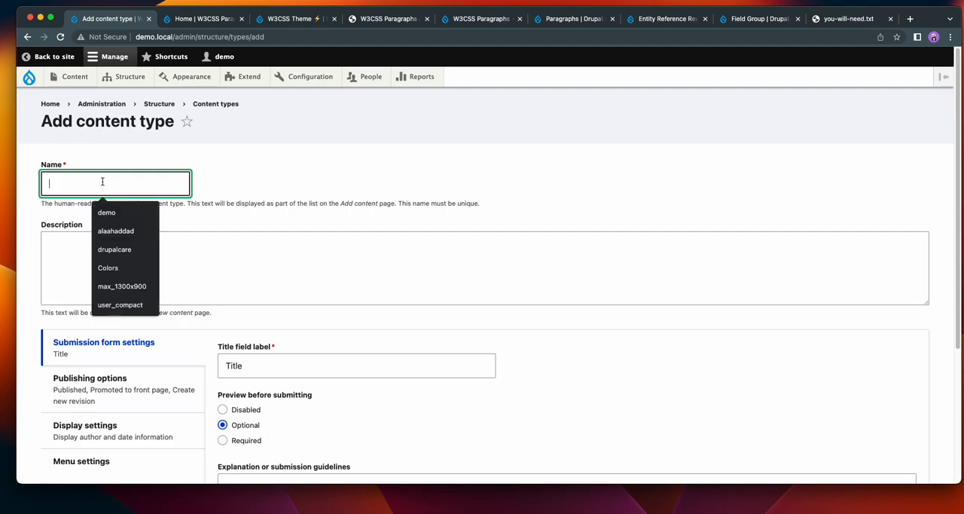
left_click(117, 212)
scroll(318, 181, "down", 5)
left_click(130, 420)
Delete the Body field from the demo content type.
left_click(790, 342)
left_click(763, 369)
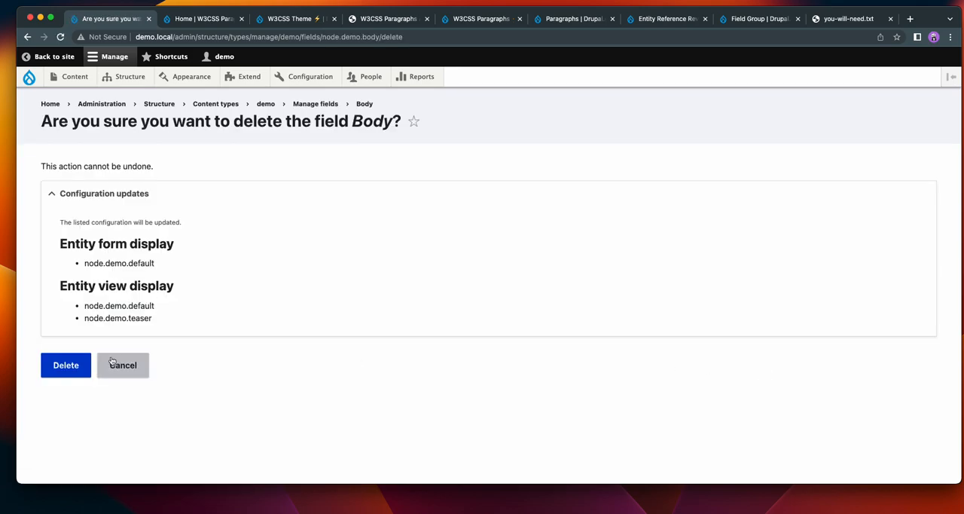
left_click(61, 364)
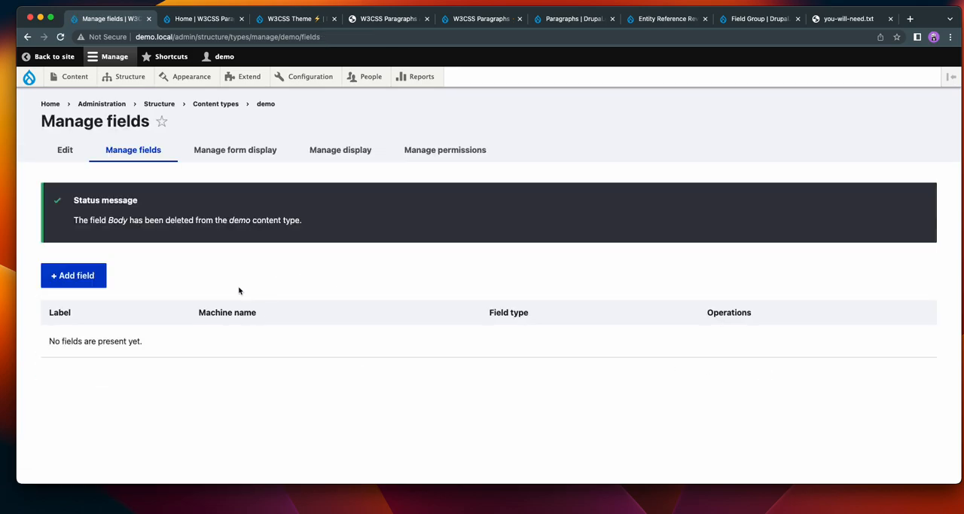
Add a Paragraph field labelled "demo" to the demo content type and save its field settings with Paragraph items and unlimited values.
left_click(66, 275)
left_click(169, 194)
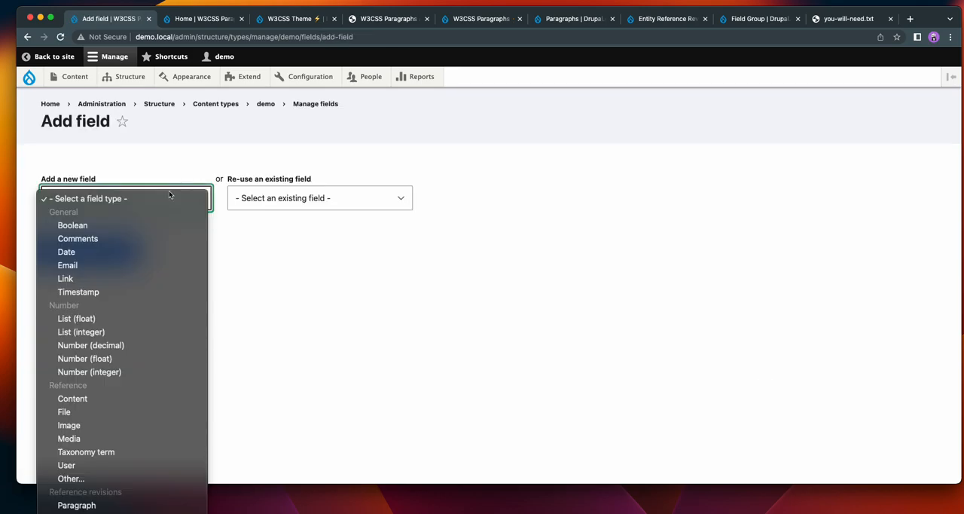
left_click(129, 421)
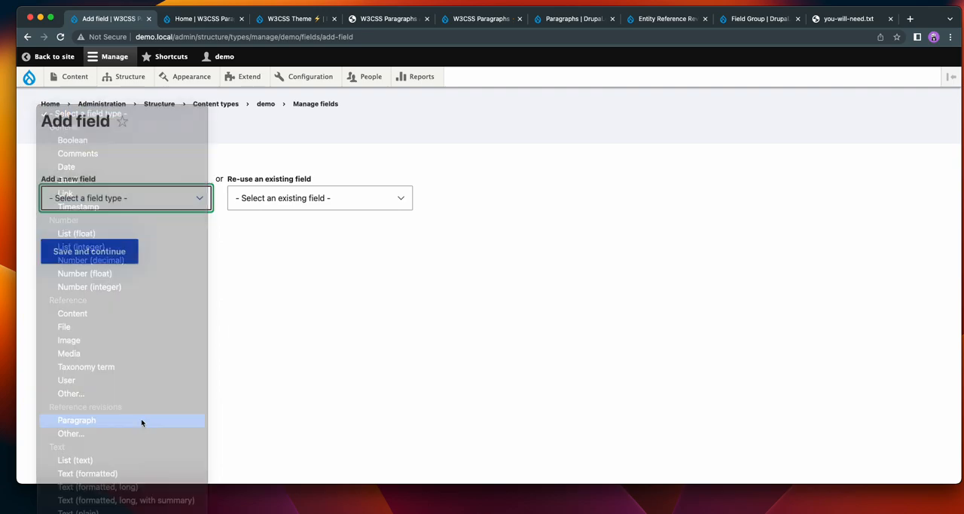
left_click(42, 262)
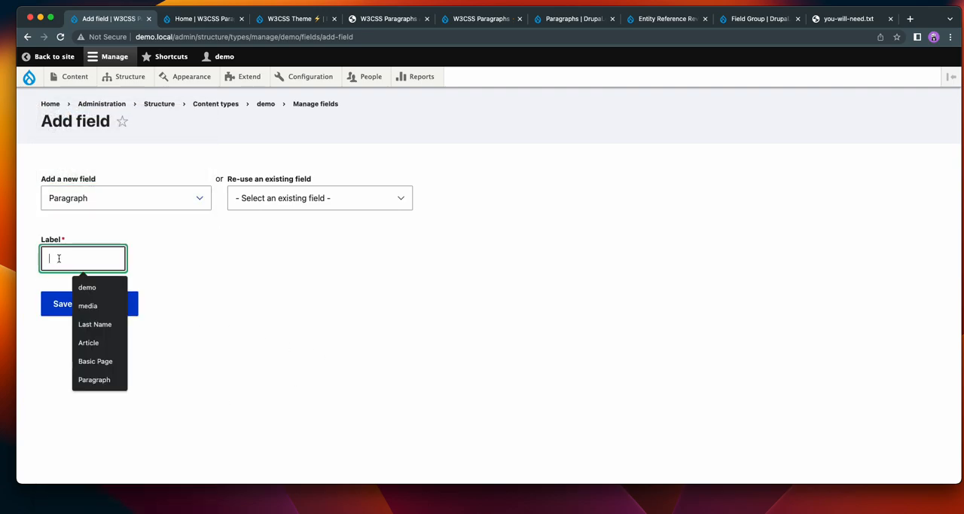
left_click(87, 284)
left_click(116, 312)
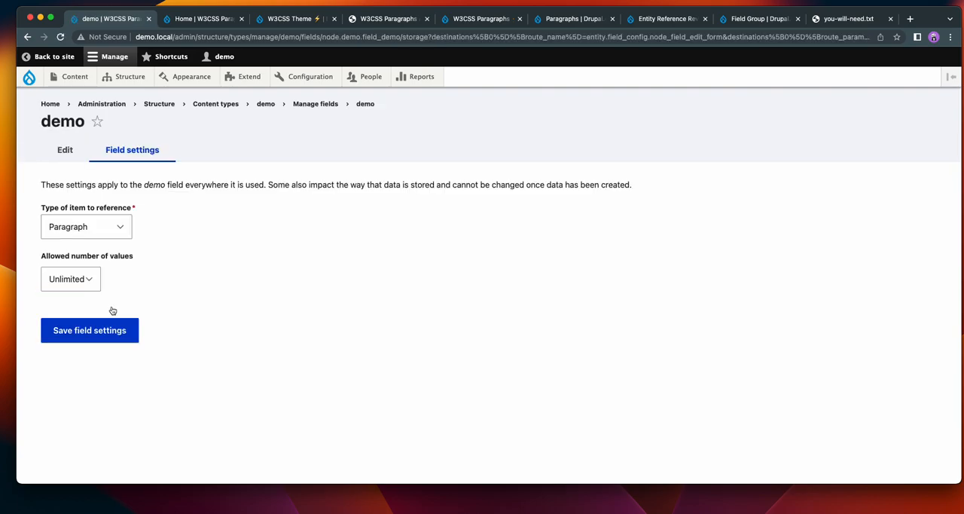
left_click(105, 340)
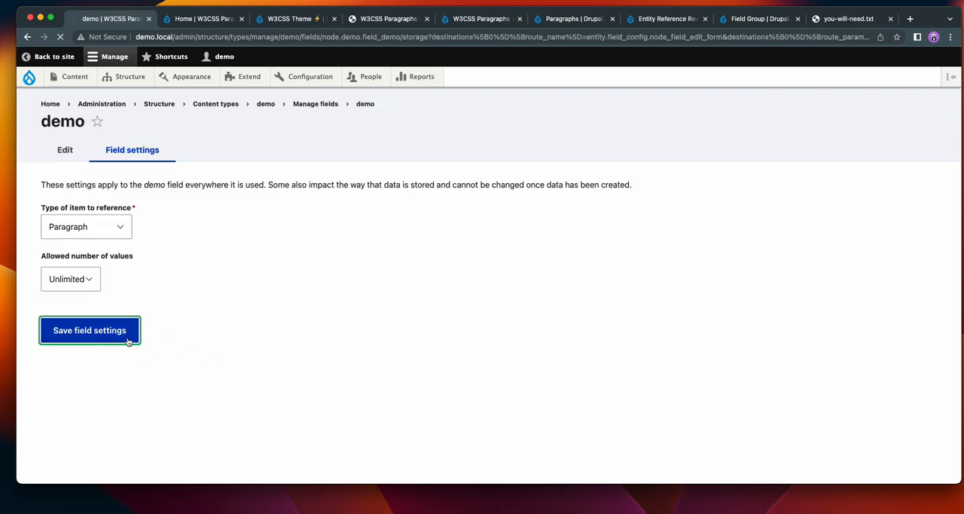
Set the demo field's reference type to exclude the selected Paragraph types.
scroll(477, 332, "down", 1)
scroll(478, 331, "down", 5)
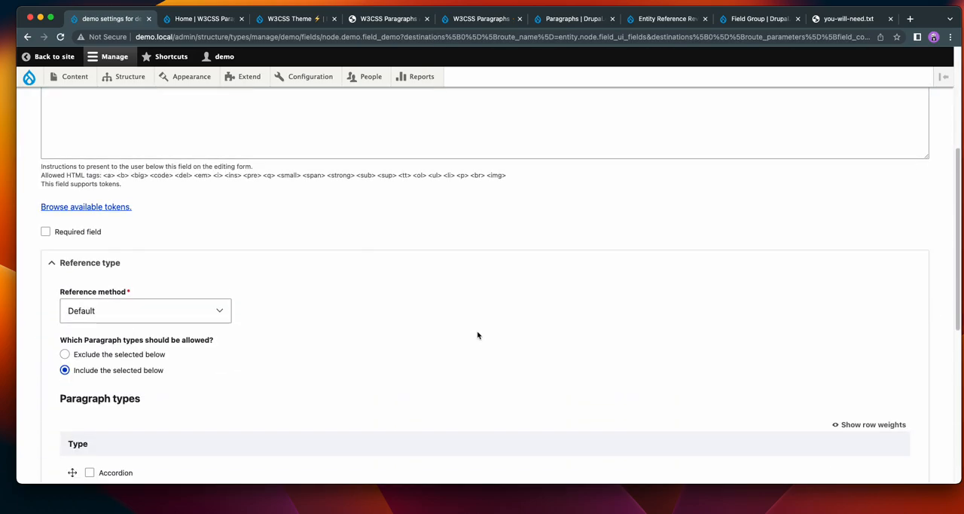
left_click(119, 277)
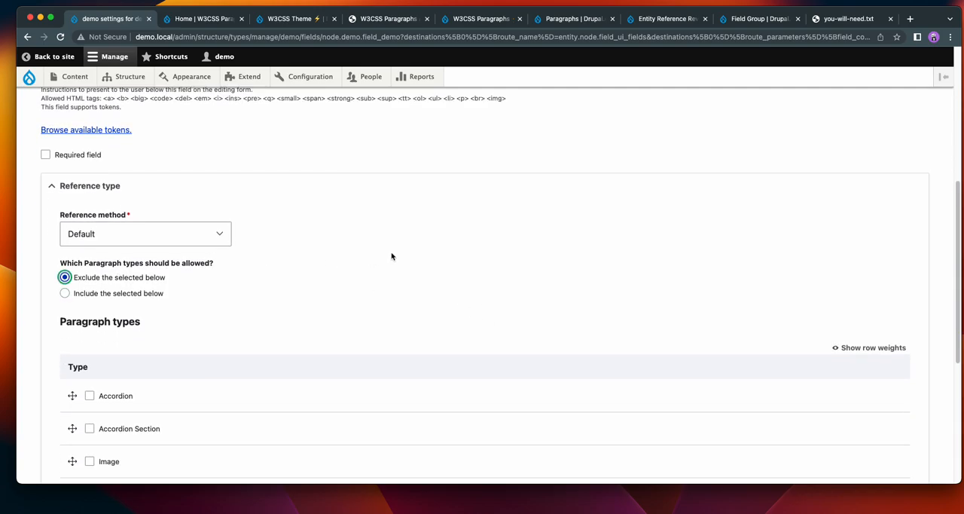
scroll(399, 275, "down", 3)
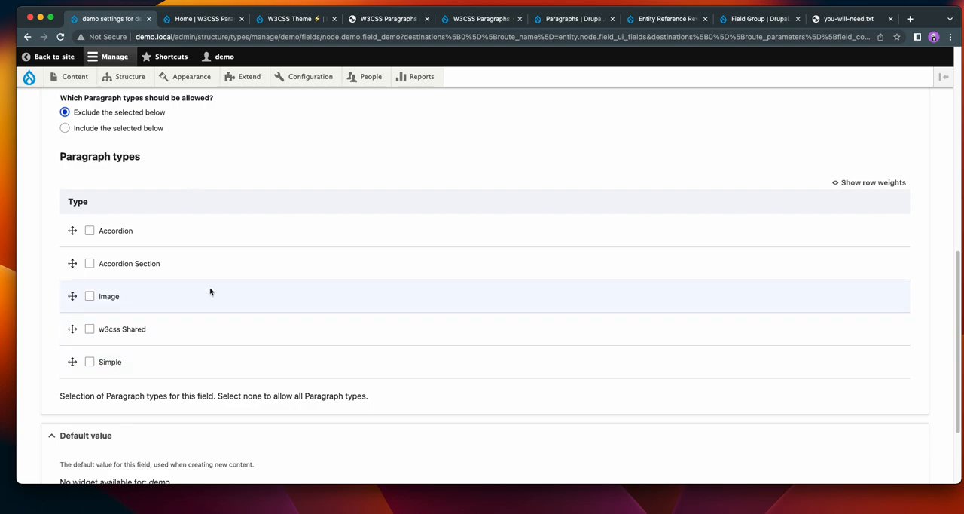
Examine the W3CSS Paragraphs project page on drupal.org for its description and the list of paragraph bundle types.
left_click(474, 19)
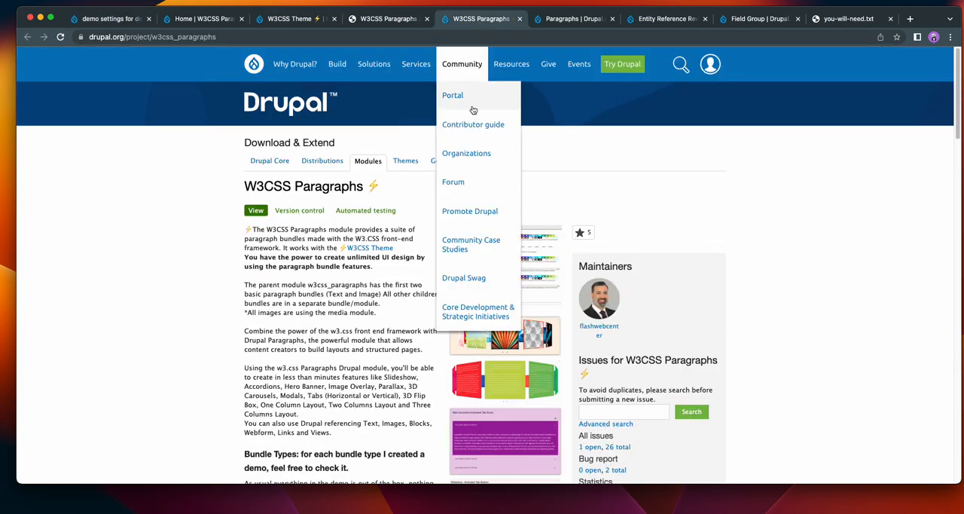
left_click_drag(362, 185, 240, 192)
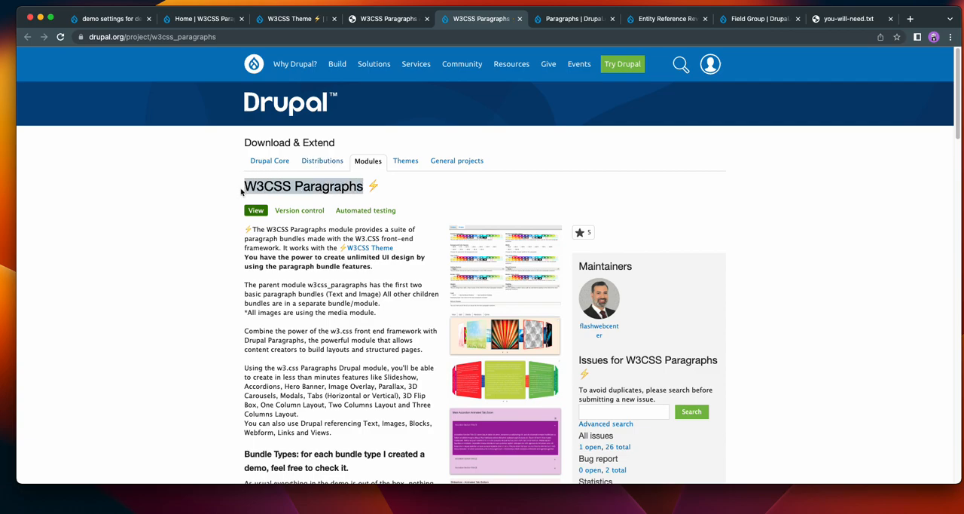
left_click(175, 246)
scroll(174, 251, "down", 5)
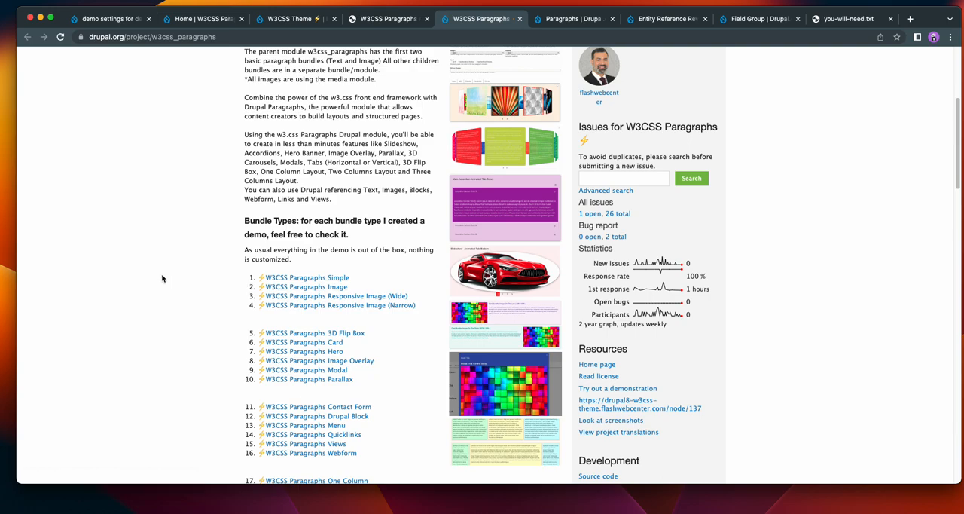
scroll(159, 276, "up", 2)
scroll(148, 252, "up", 2)
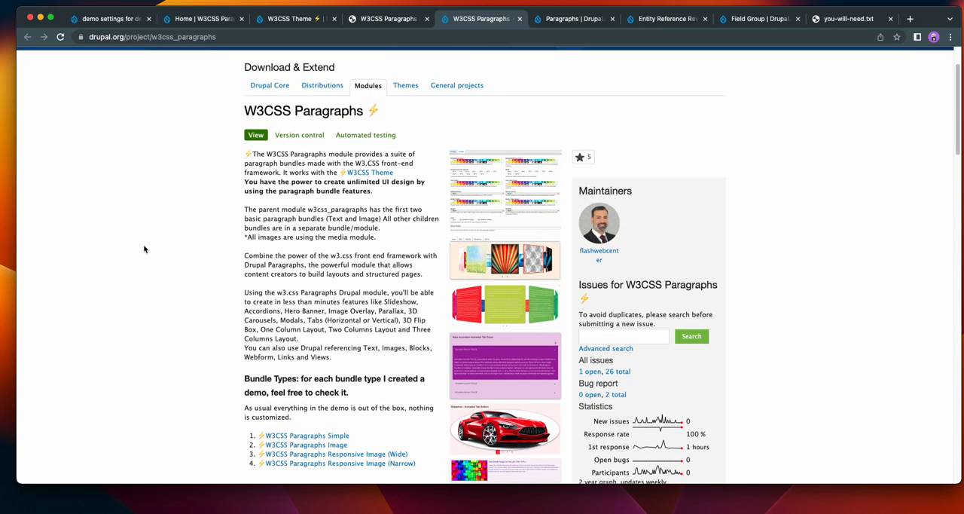
scroll(503, 330, "down", 5)
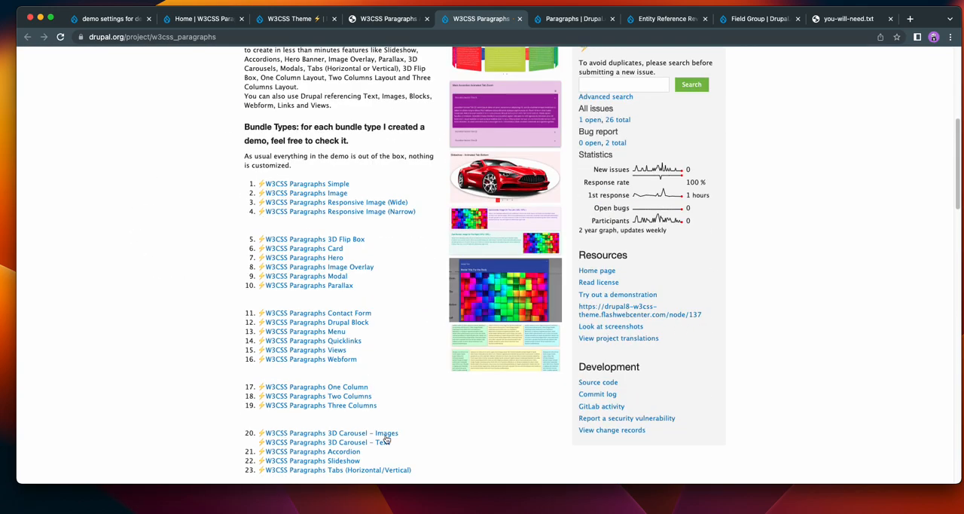
scroll(386, 428, "down", 3)
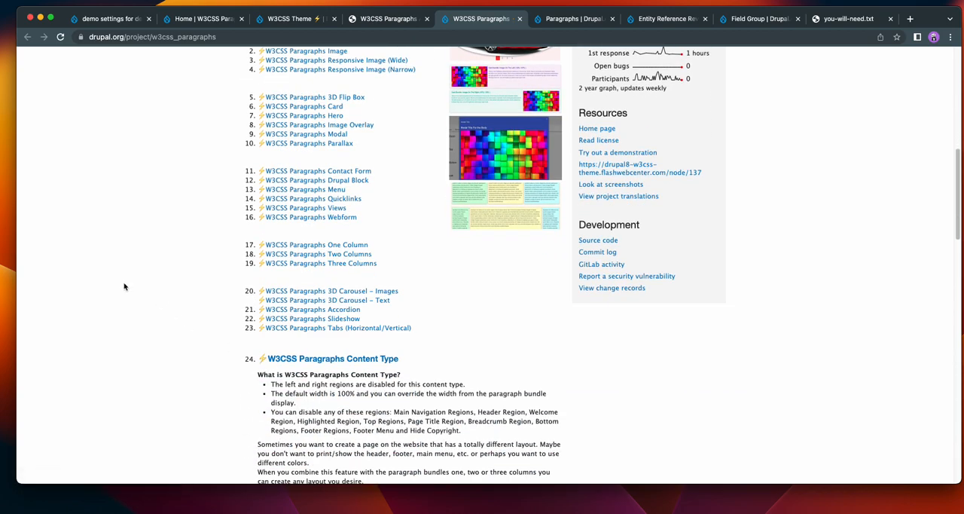
scroll(124, 286, "up", 3)
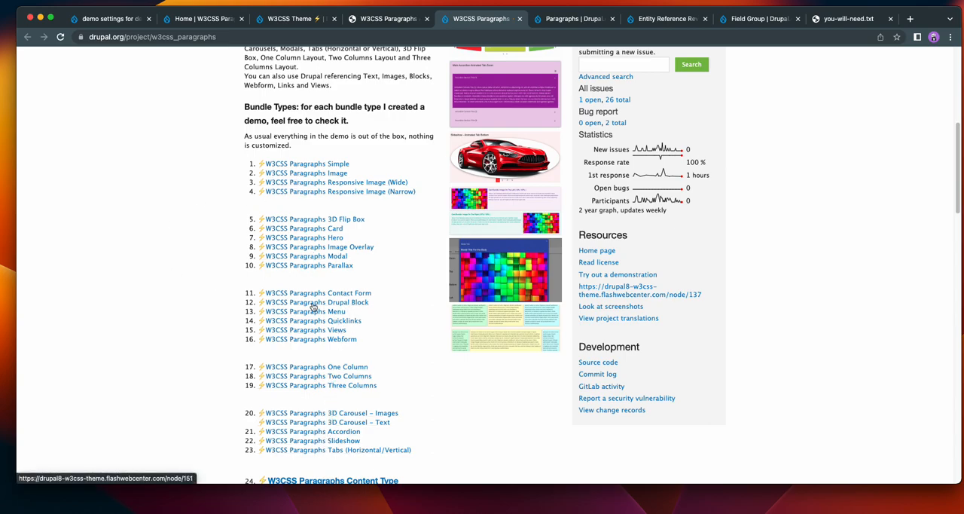
scroll(158, 365, "up", 5)
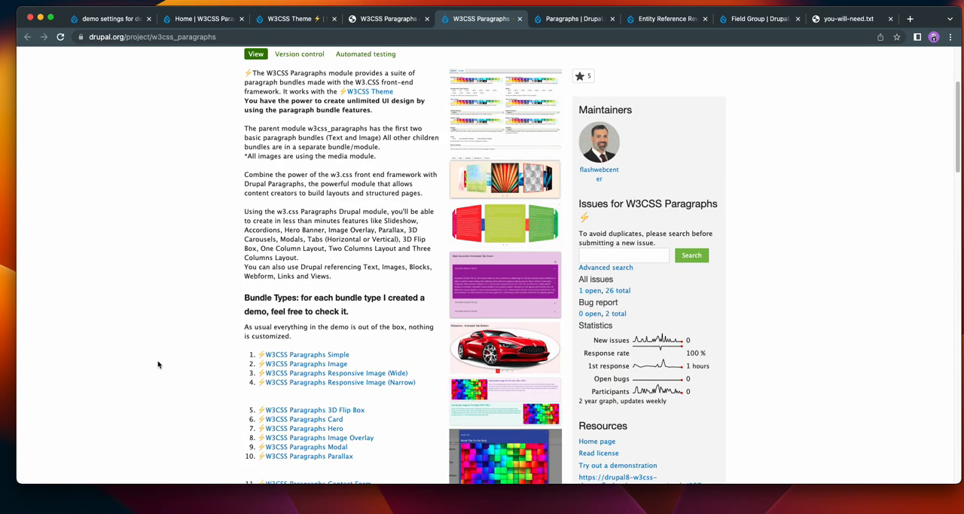
Select Accordion Section and w3css Shared as the excluded Paragraph types for the demo field and save the settings.
left_click(118, 19)
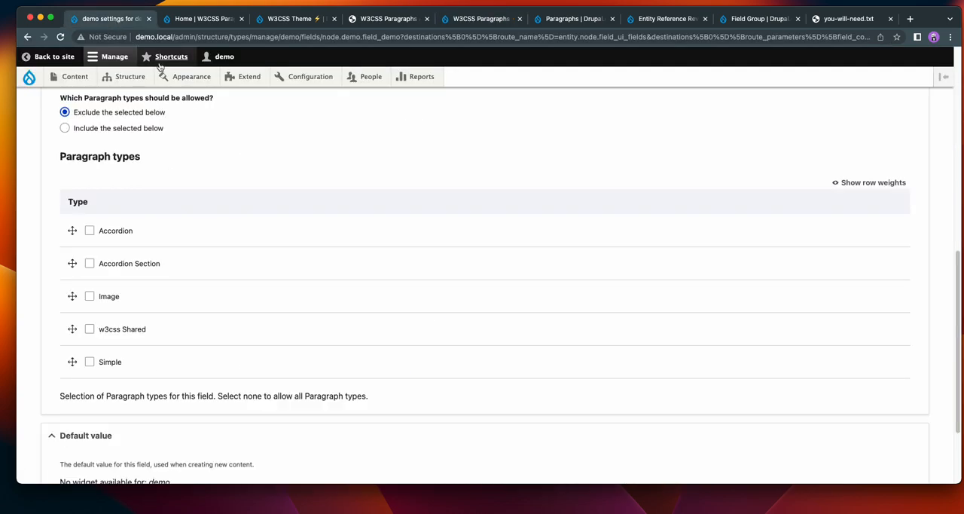
left_click(90, 329)
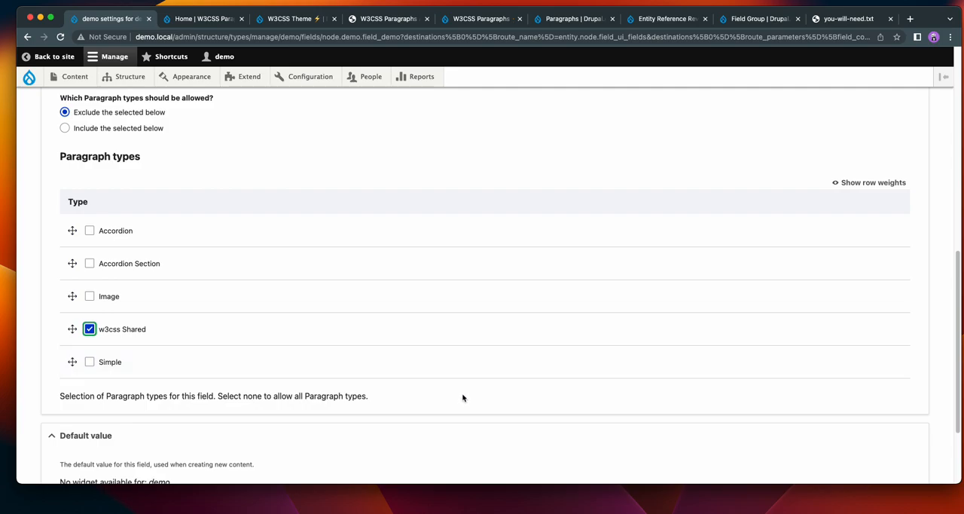
left_click(89, 264)
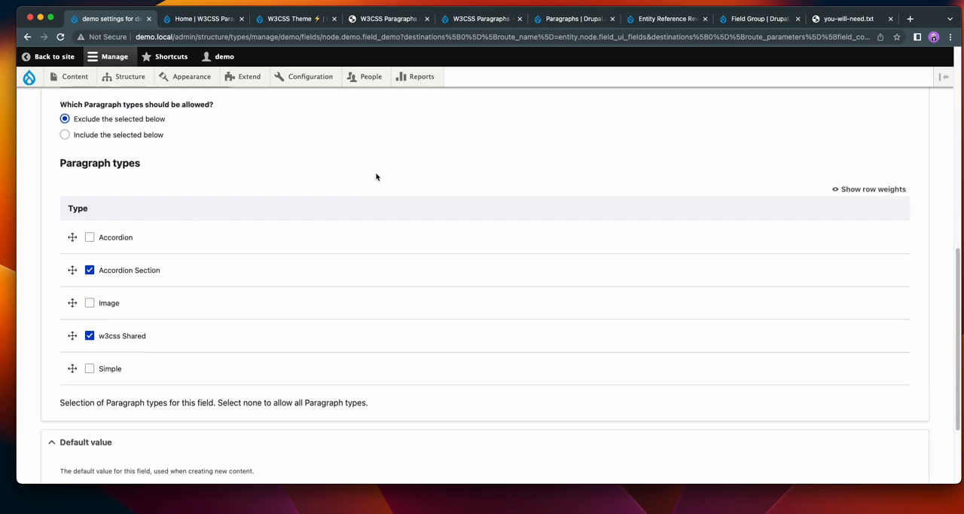
scroll(380, 180, "up", 2)
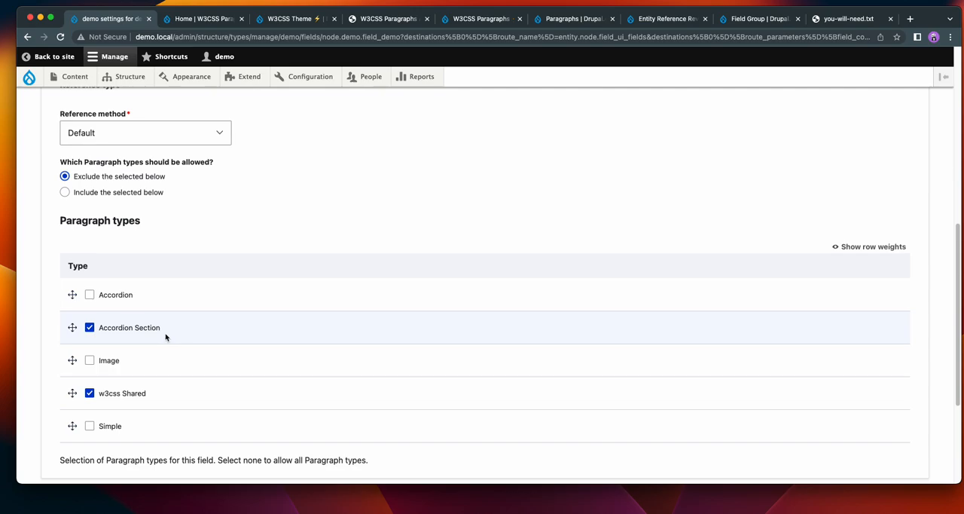
scroll(168, 326, "down", 5)
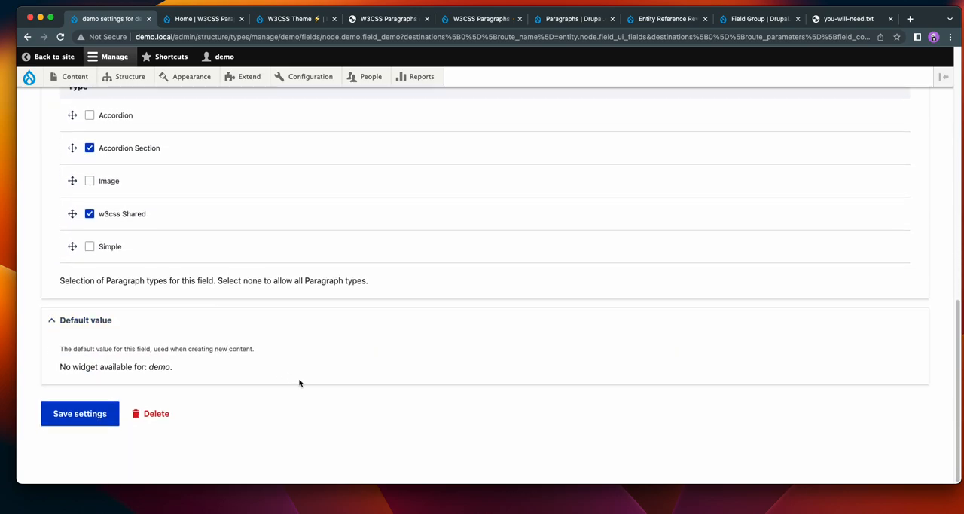
left_click(80, 415)
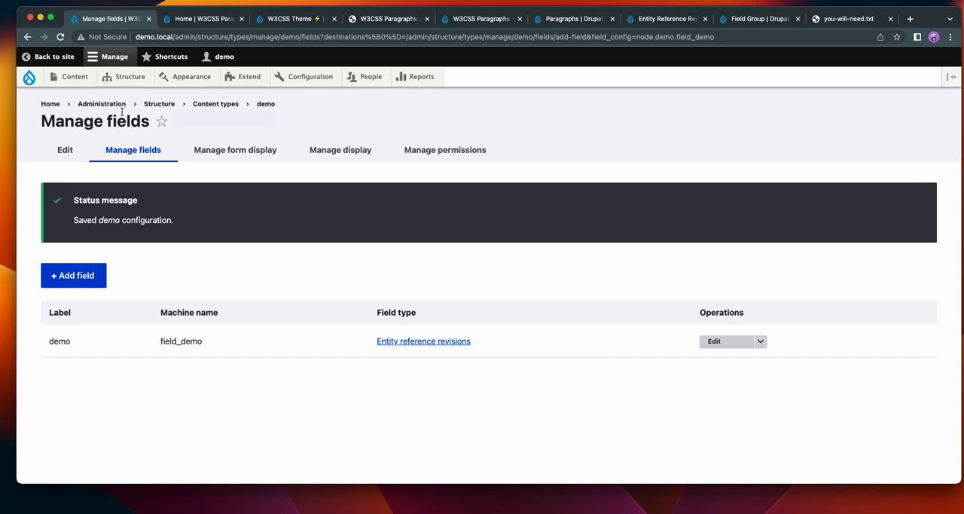
Start a new demo content item titled "The software you need to get is free".
mouse_move(71, 77)
mouse_move(103, 96)
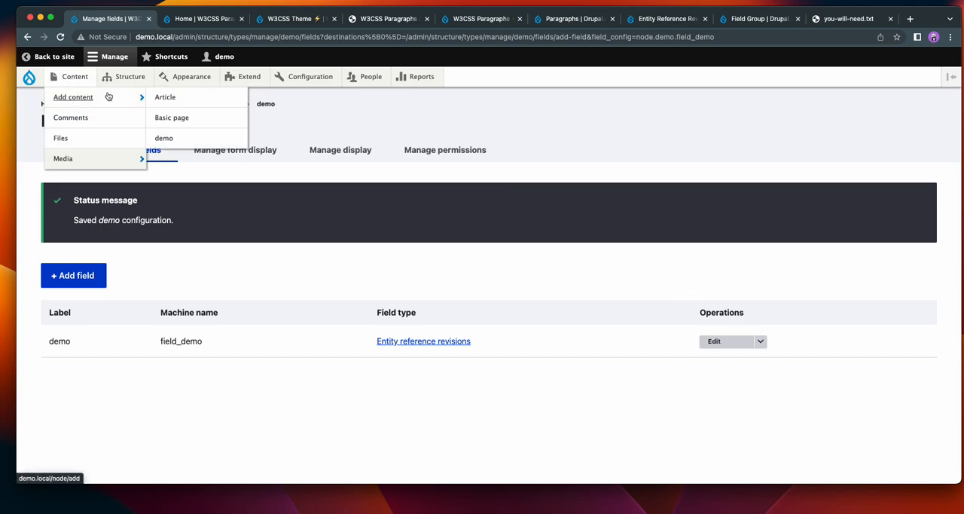
left_click(178, 138)
left_click(239, 197)
left_click(263, 224)
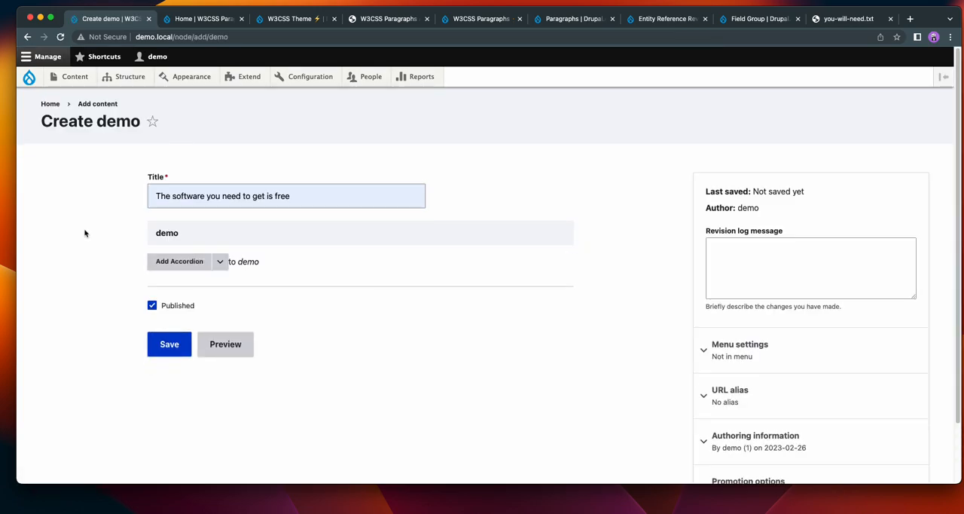
Add an Accordion paragraph to the demo field and look over its content title and accordion section fields.
left_click(225, 267)
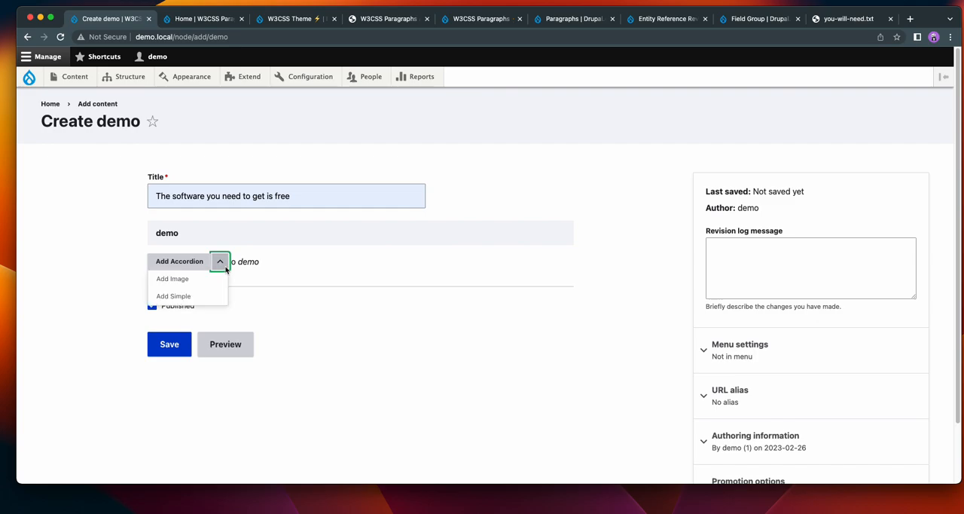
left_click(175, 262)
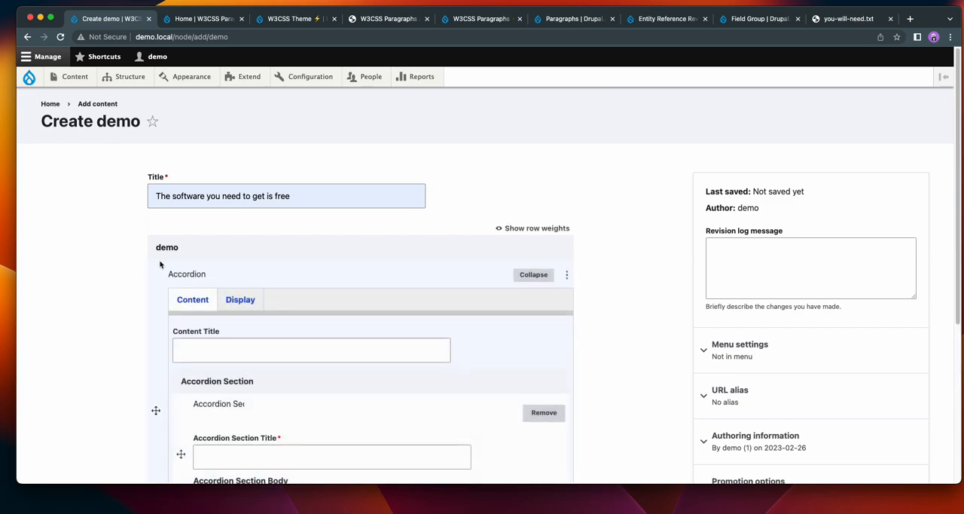
scroll(69, 242, "down", 3)
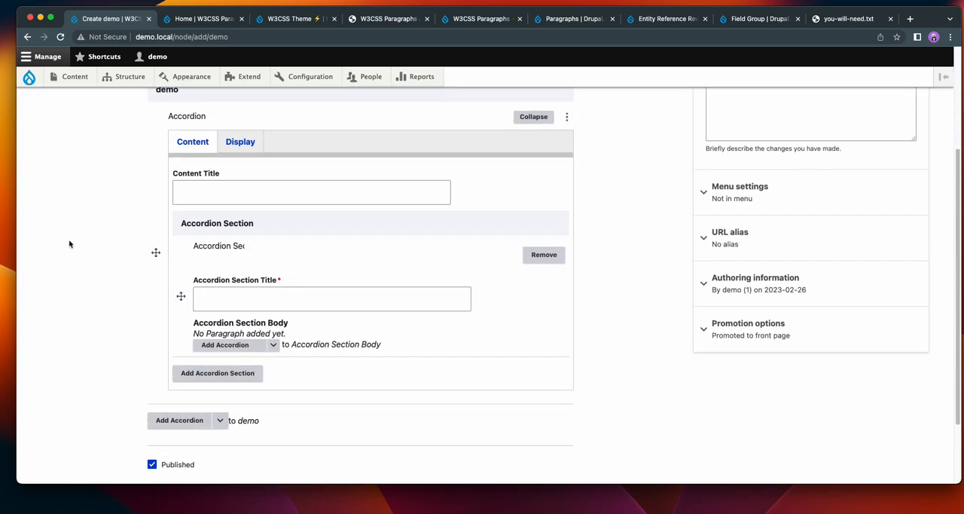
scroll(68, 243, "up", 1)
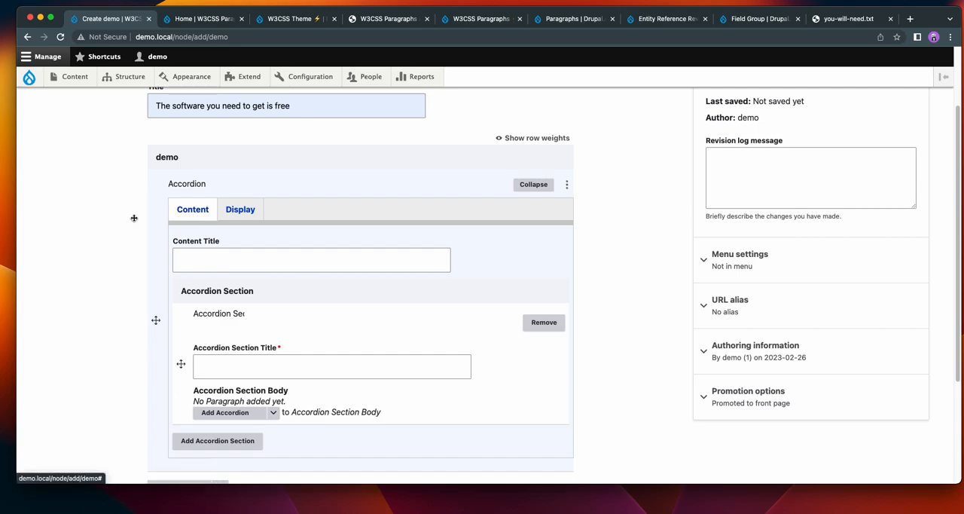
scroll(68, 228, "down", 2)
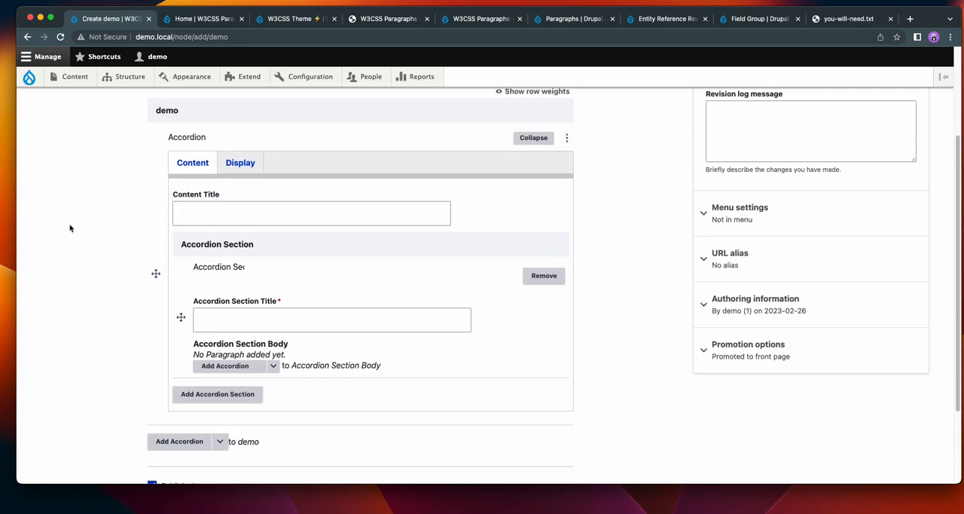
scroll(70, 227, "down", 1)
left_click(230, 318)
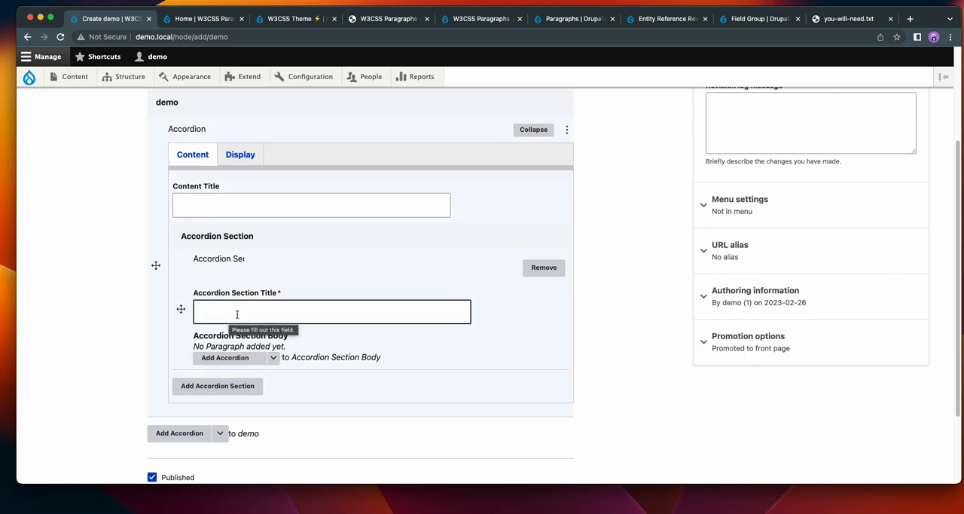
Examine the Accordion paragraph's display options for background, width, text and border styling.
left_click(240, 158)
left_click(630, 312)
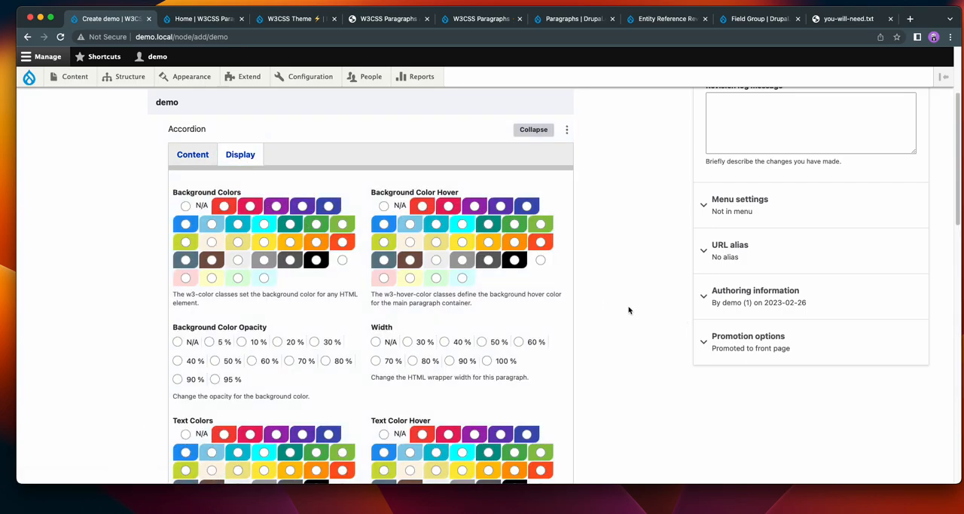
scroll(628, 310, "down", 2)
scroll(622, 307, "down", 5)
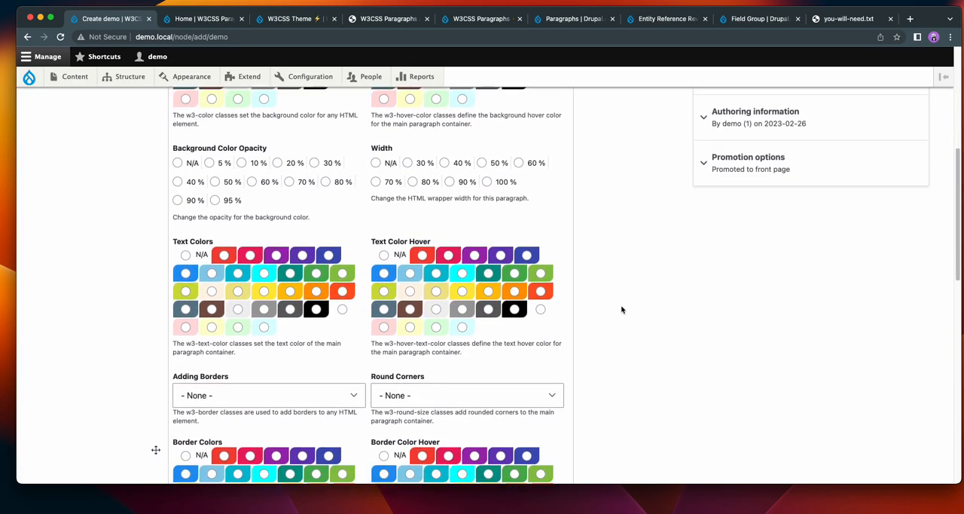
scroll(622, 308, "down", 4)
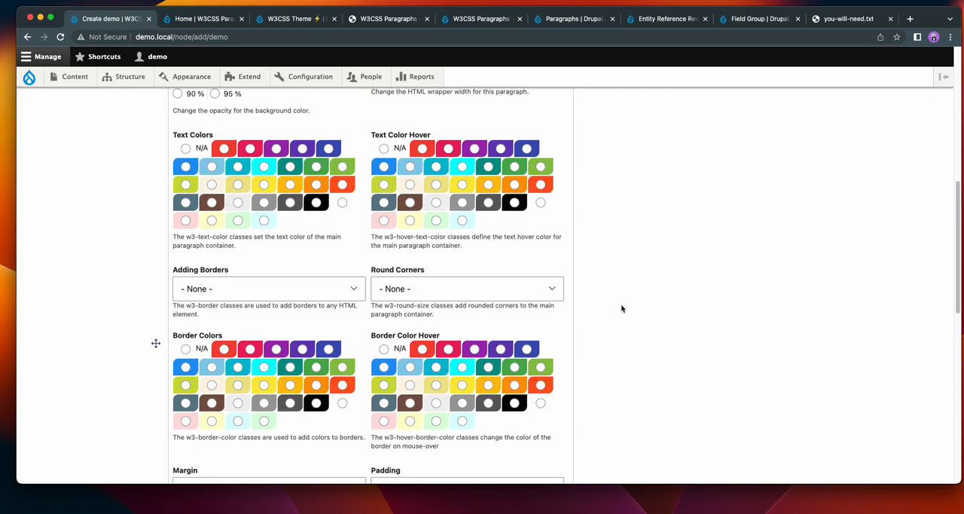
scroll(622, 307, "up", 5)
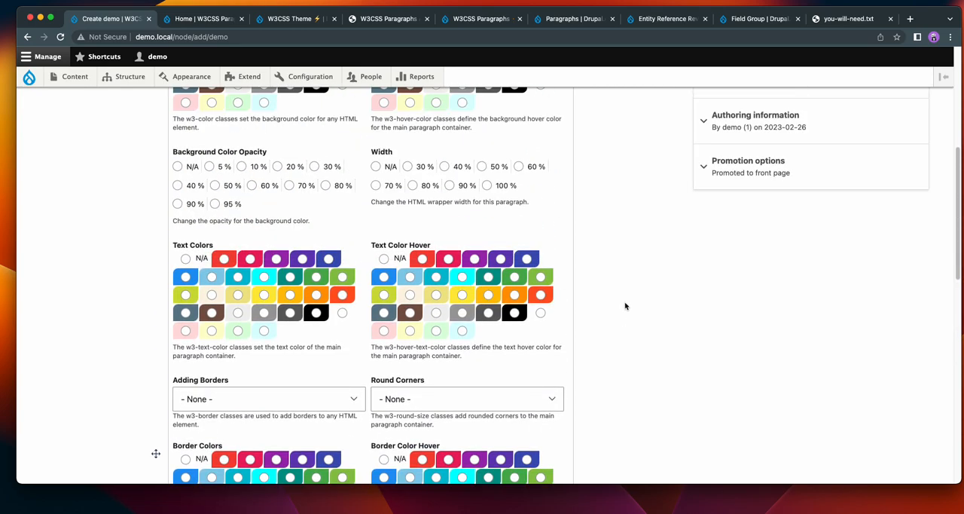
scroll(624, 306, "up", 8)
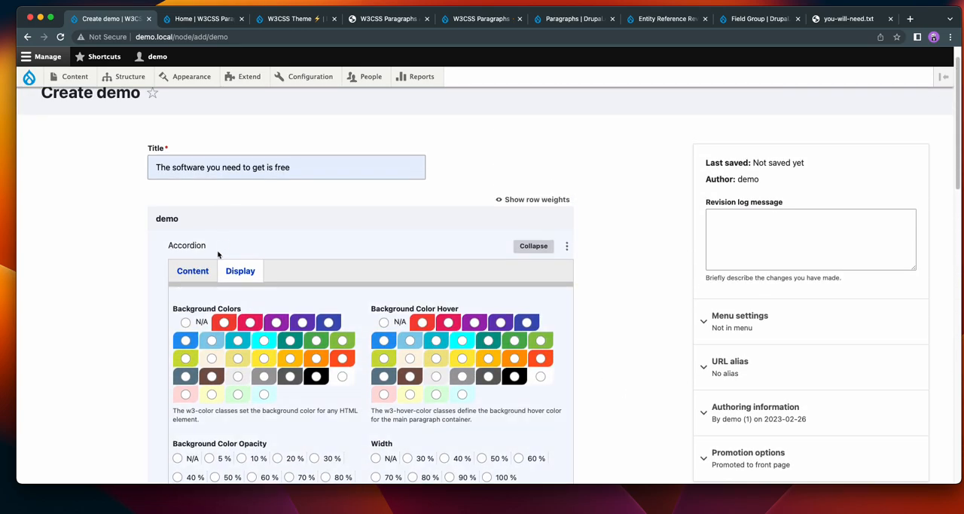
Examine how the sections of the Main Accordion Animated Tab Zoom example behave on the W3CSS Paragraphs Accordion demo page.
left_click(194, 270)
scroll(91, 253, "down", 2)
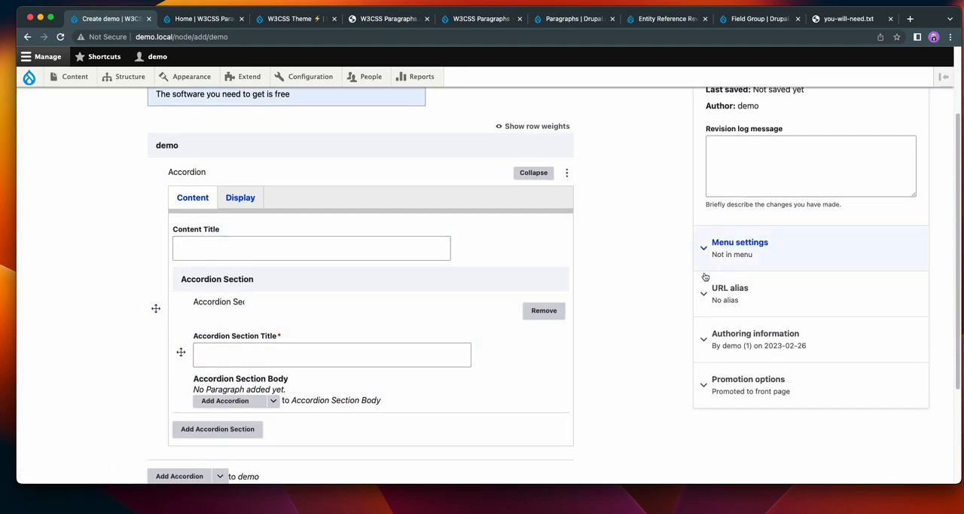
left_click(387, 19)
scroll(922, 223, "up", 6)
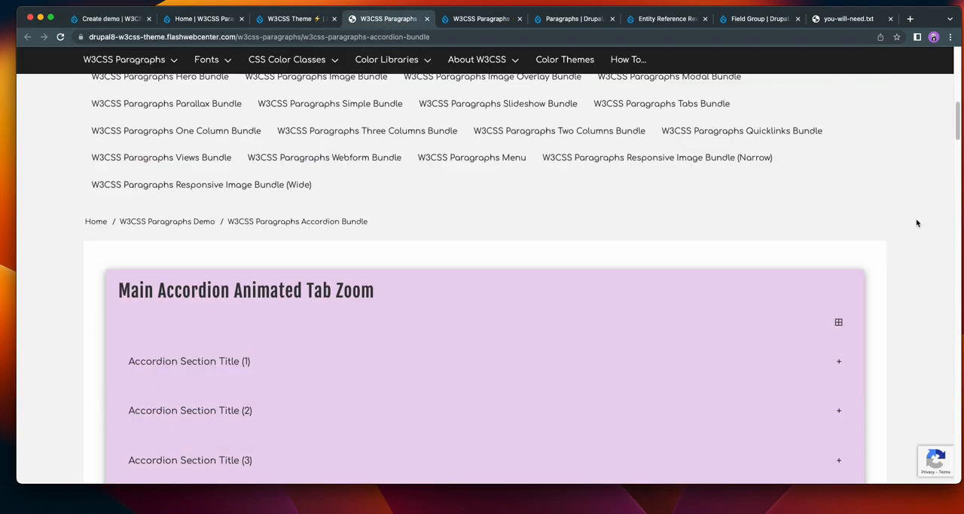
scroll(908, 225, "down", 5)
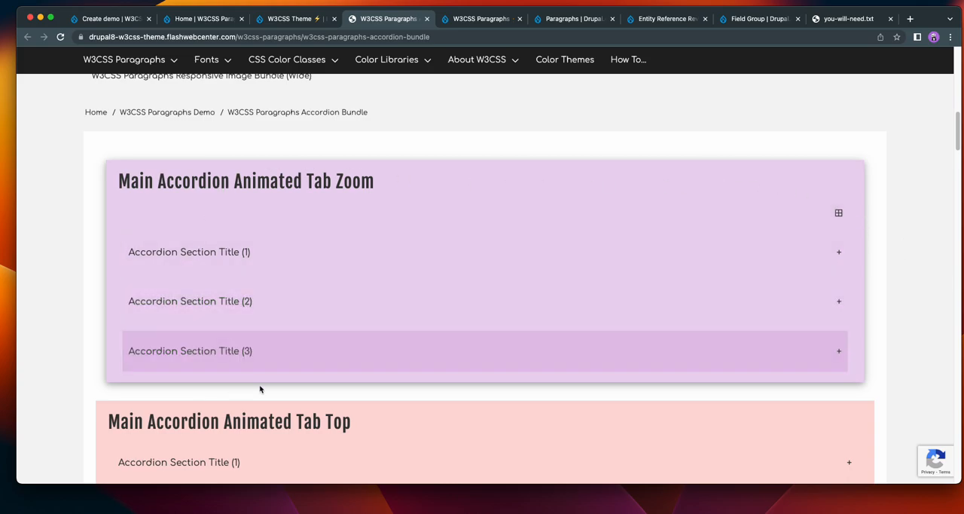
left_click(775, 257)
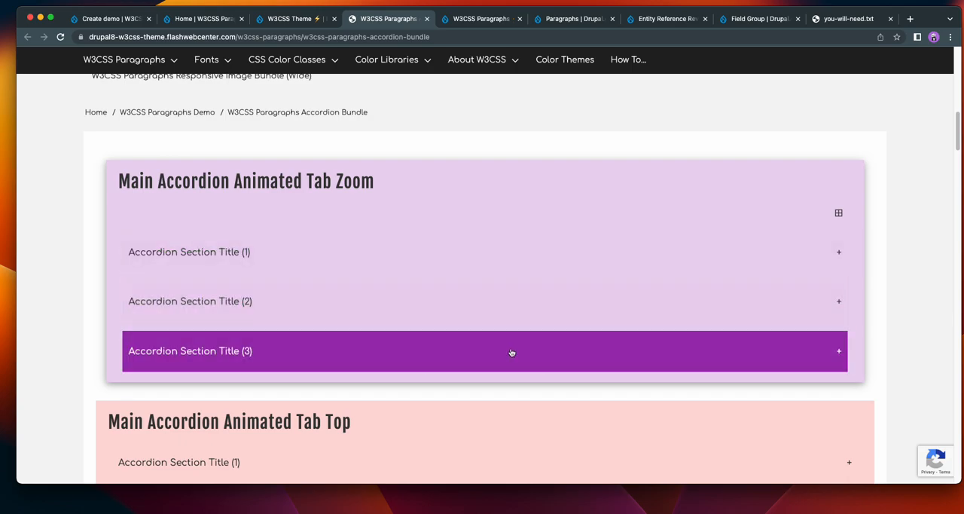
left_click(445, 252)
left_click(445, 252)
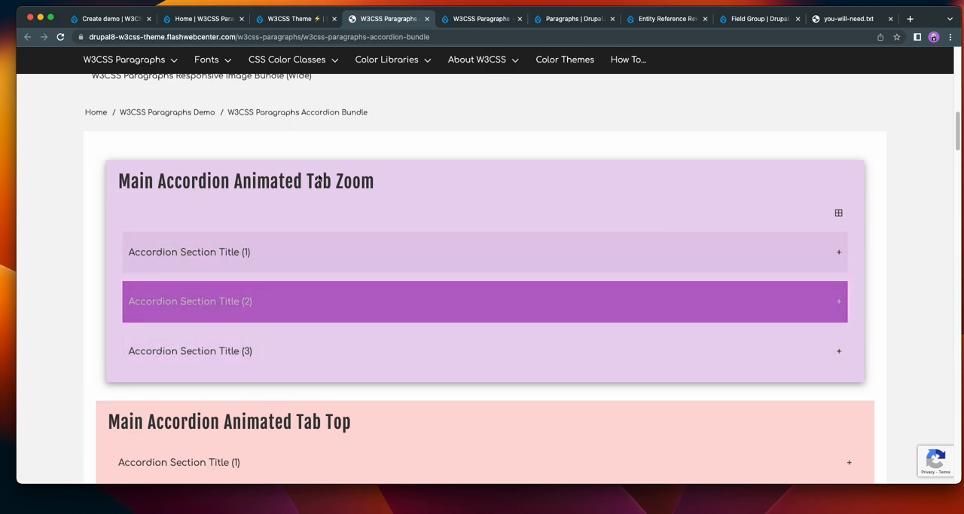
Return to the new demo content form and add an Image paragraph to the accordion section body.
left_click(105, 19)
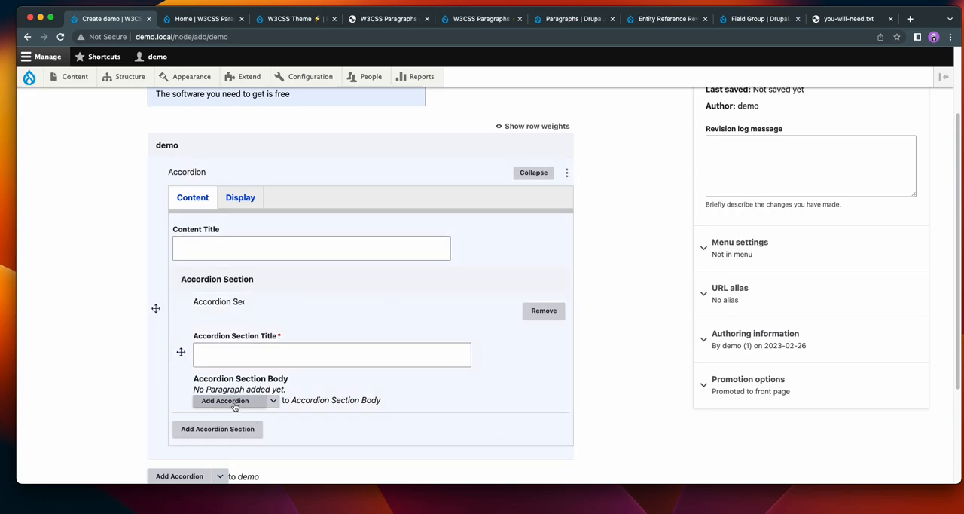
left_click(272, 401)
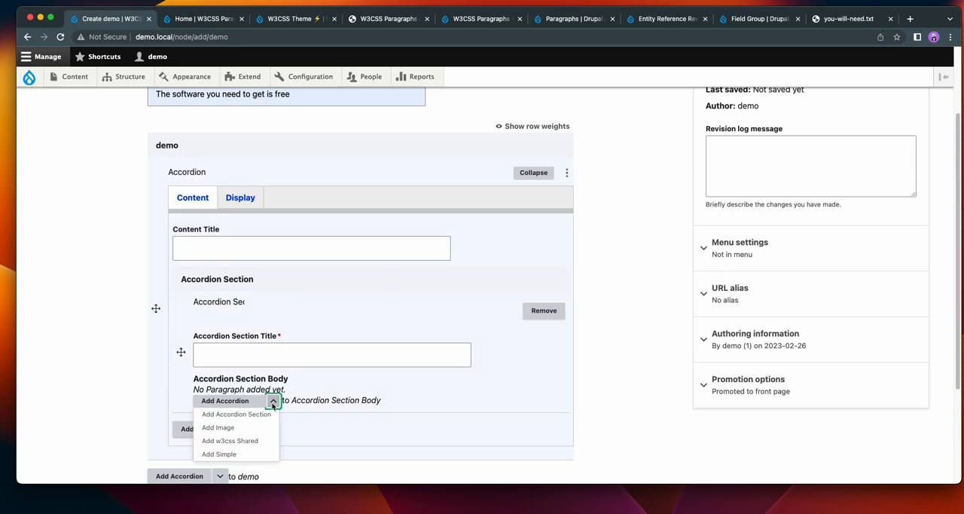
left_click(236, 429)
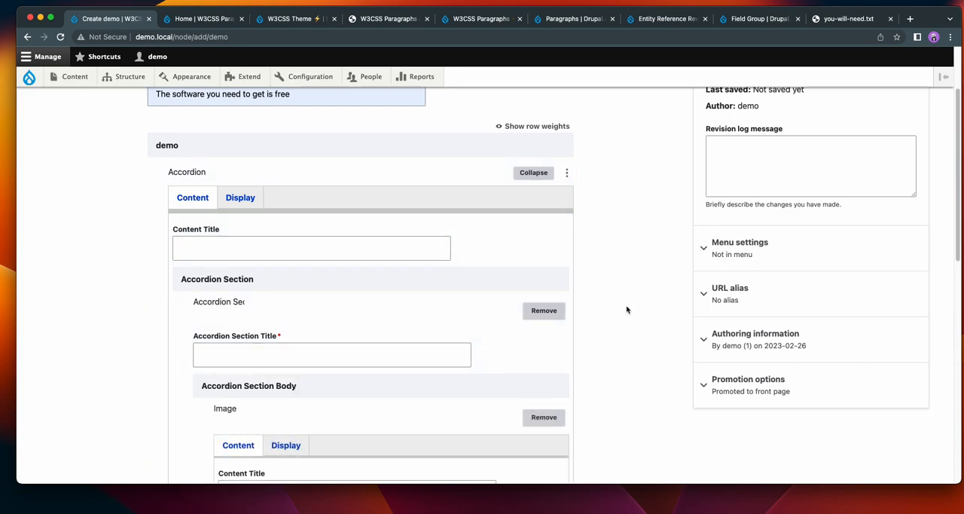
Upload w3css-demo-3.jpg with the alternative text "w3css-demo-1" and insert it into the Image paragraph.
scroll(627, 309, "down", 4)
left_click(253, 304)
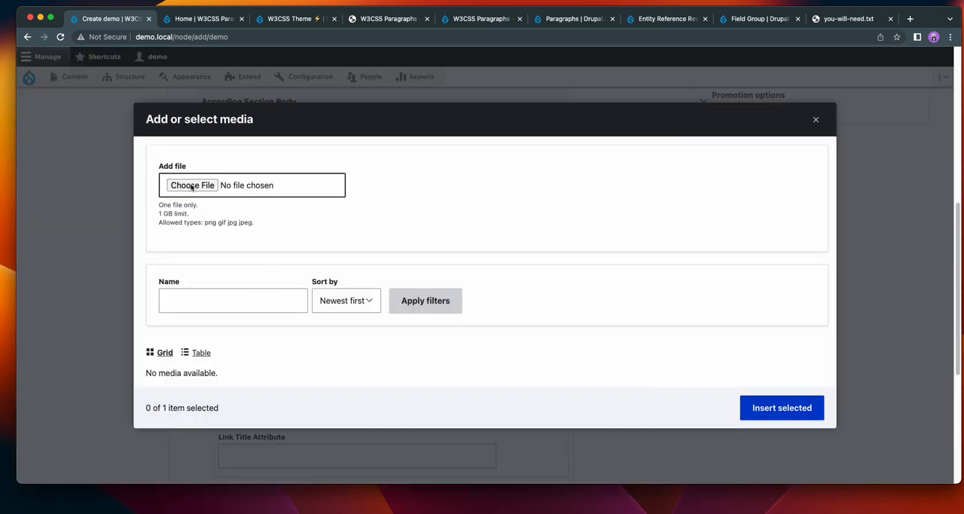
left_click(184, 185)
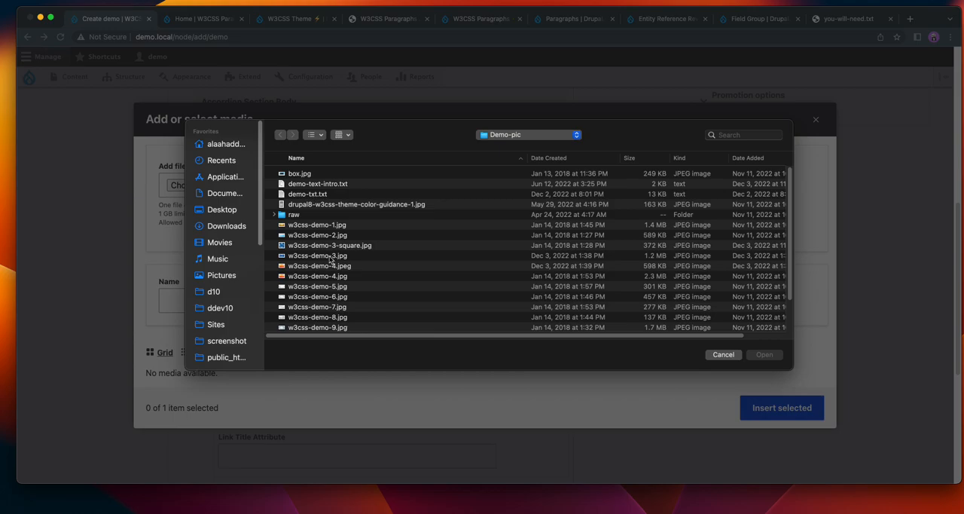
left_click(329, 259)
left_click(764, 353)
left_click(331, 216)
left_click(331, 244)
left_click(715, 356)
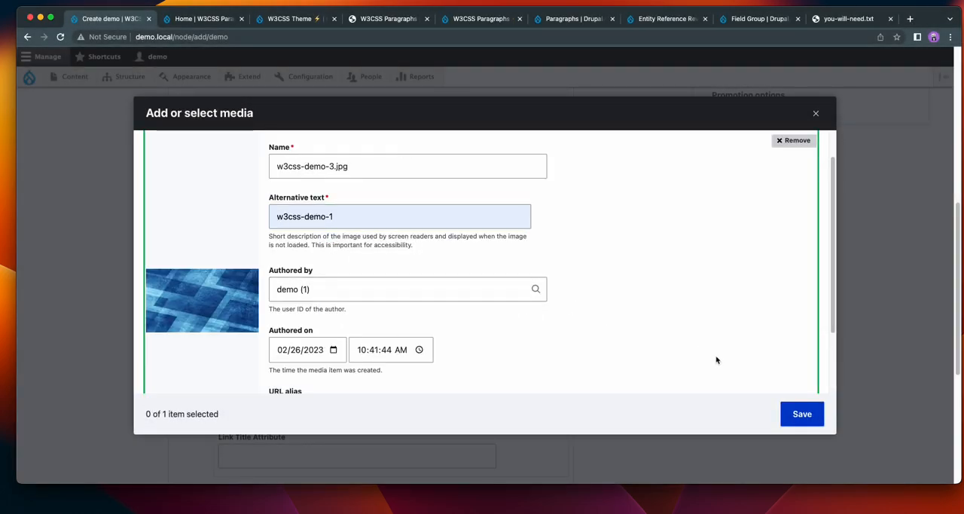
left_click(798, 415)
left_click(767, 414)
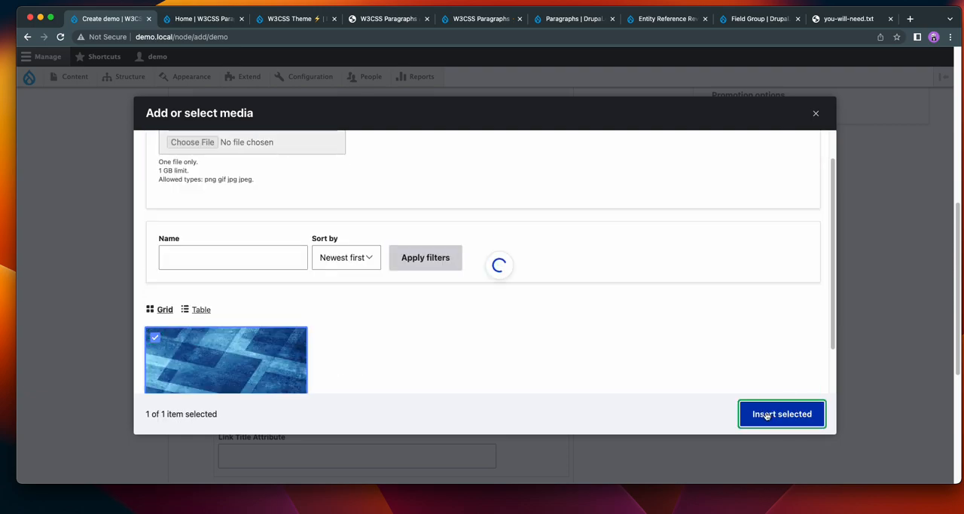
Title the accordion section "Accordion Title First Slide" and save the demo content.
scroll(730, 391, "up", 8)
left_click(277, 395)
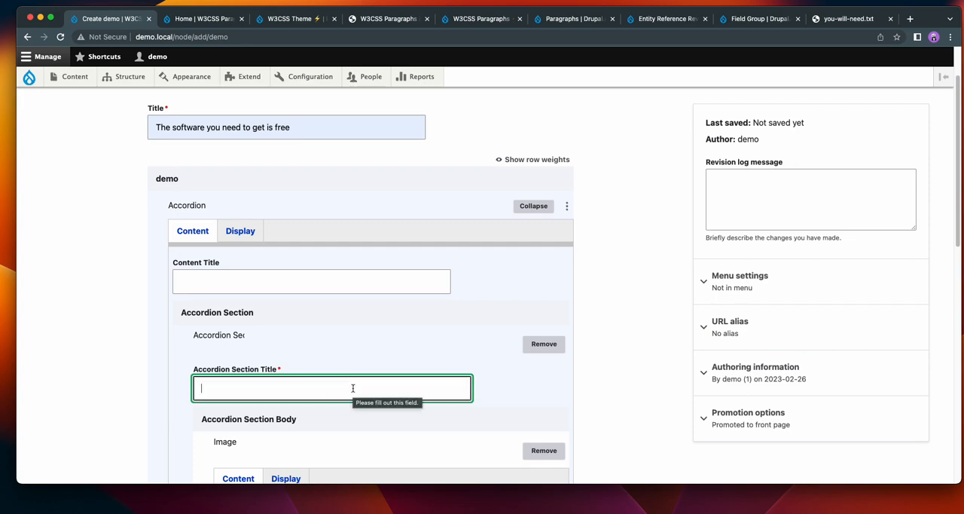
type("Accordion Title First Slide")
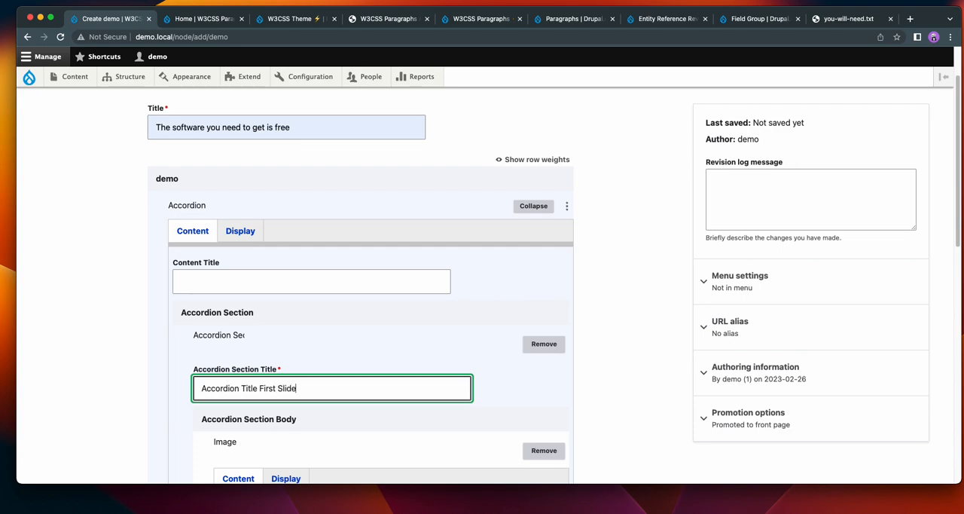
left_click(80, 312)
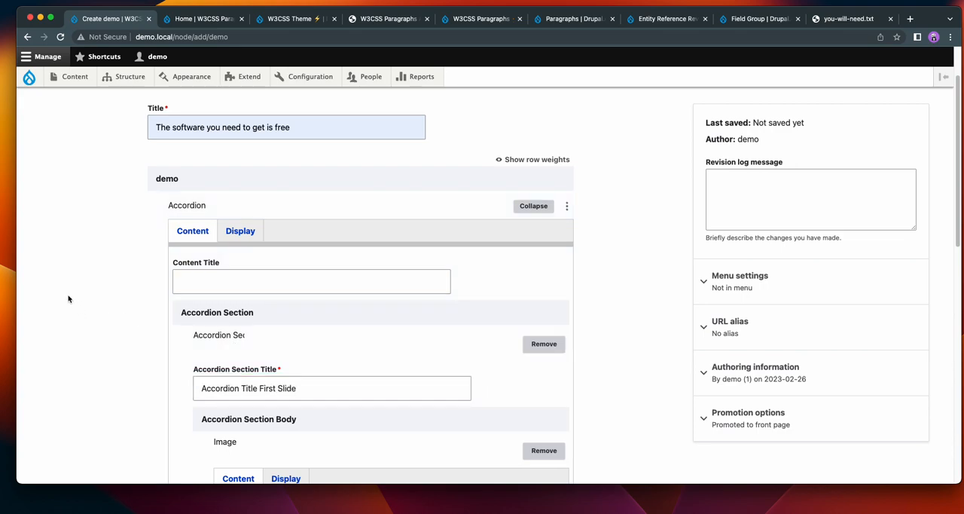
scroll(68, 300, "down", 10)
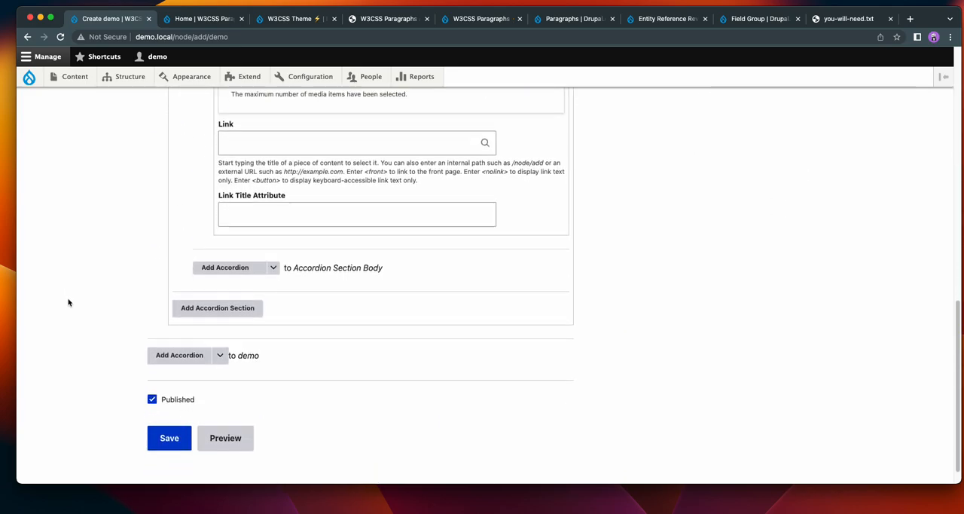
left_click(158, 420)
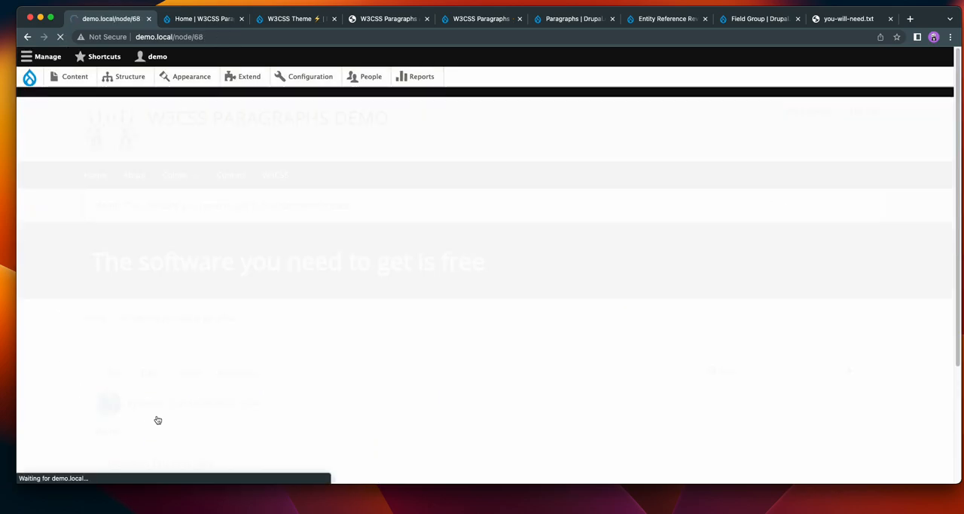
Test expanding and collapsing the "Accordion Title First Slide" section on the saved page.
scroll(660, 277, "down", 3)
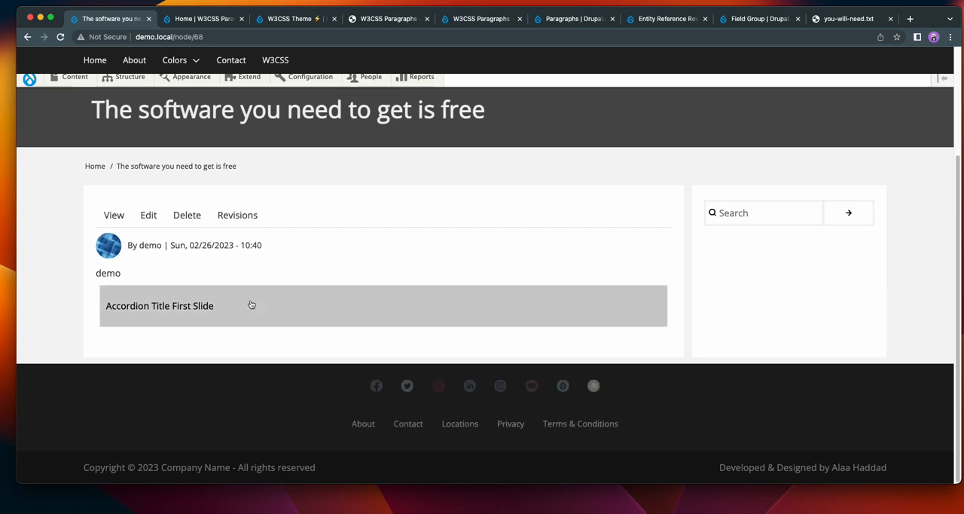
left_click(252, 304)
left_click(251, 304)
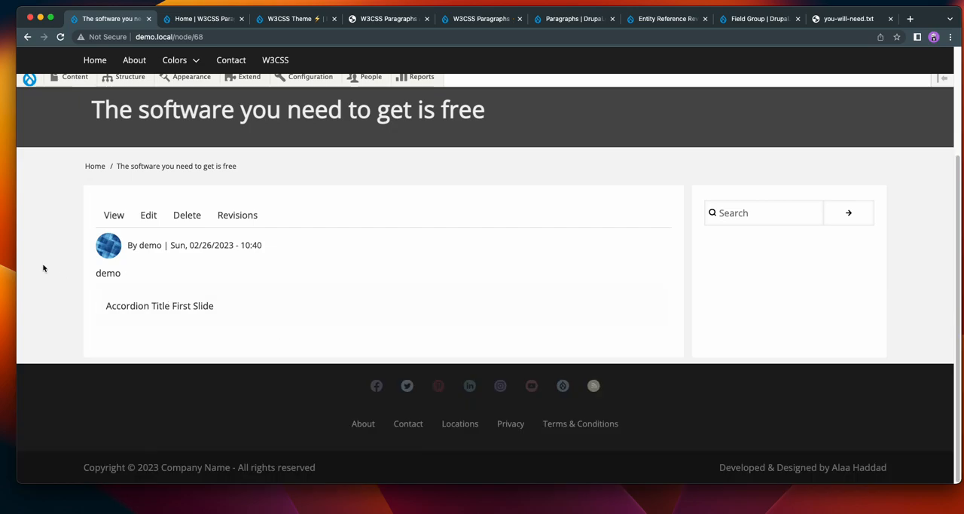
left_click(173, 312)
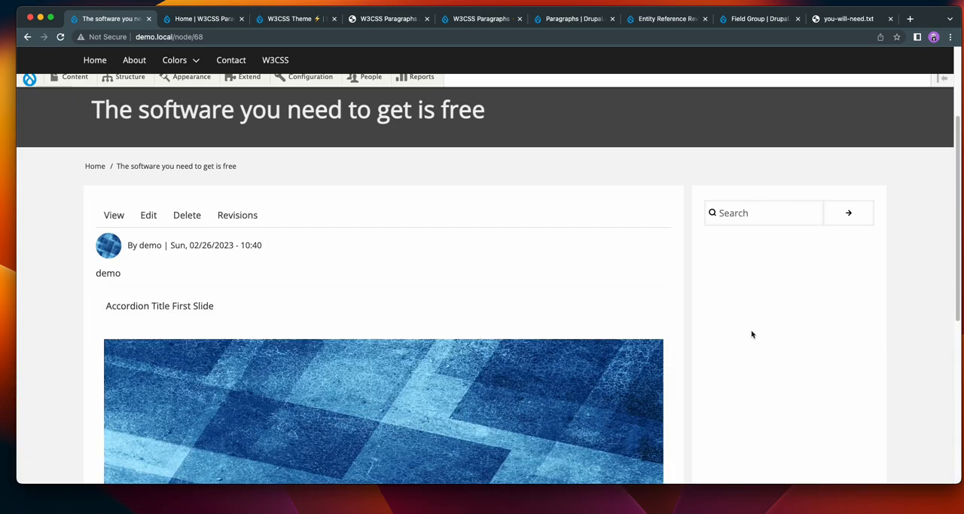
left_click(301, 313)
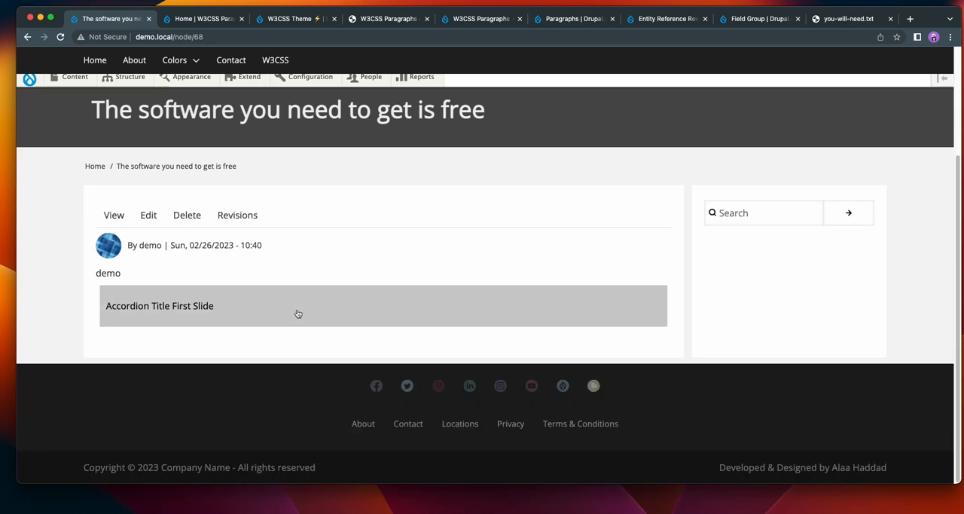
left_click(213, 307)
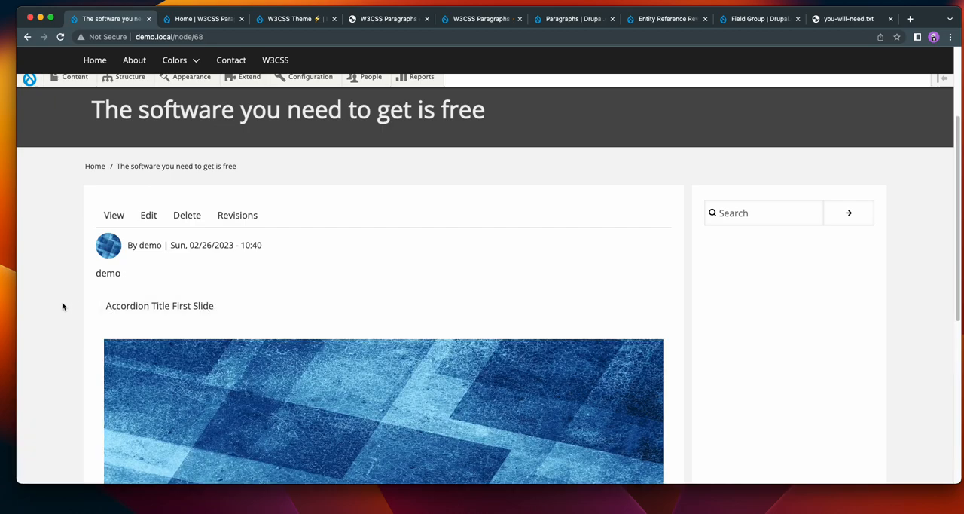
left_click(160, 309)
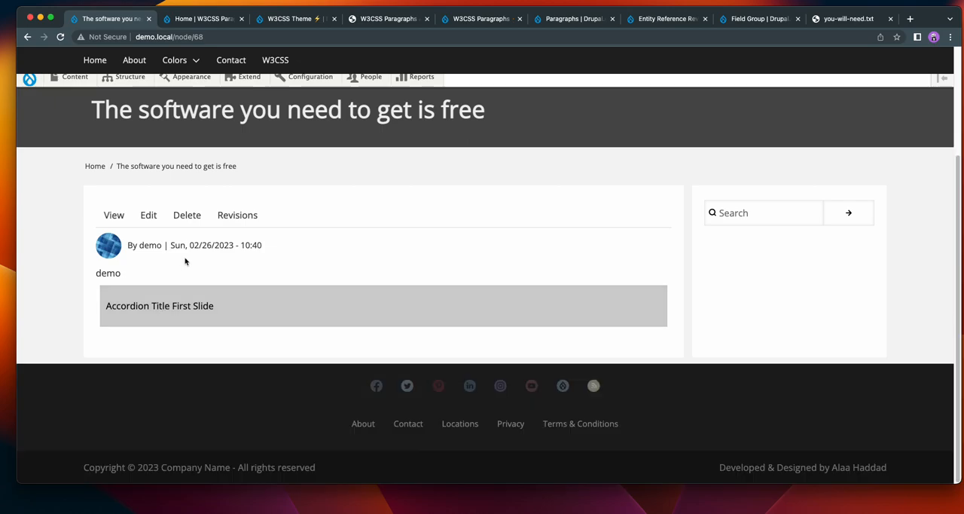
Edit the demo content and add a second accordion section titled "Acc 2" with a Simple paragraph in its body.
left_click(148, 216)
scroll(620, 307, "down", 4)
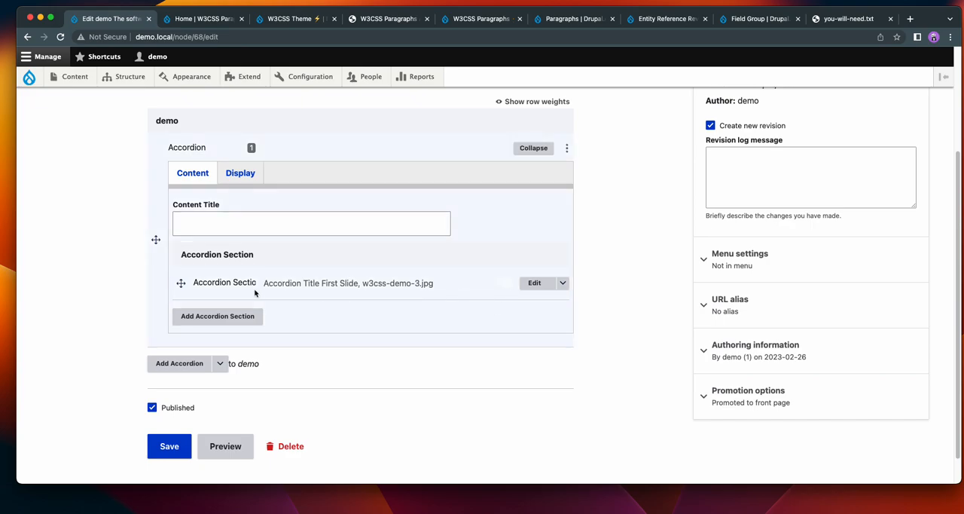
left_click(226, 316)
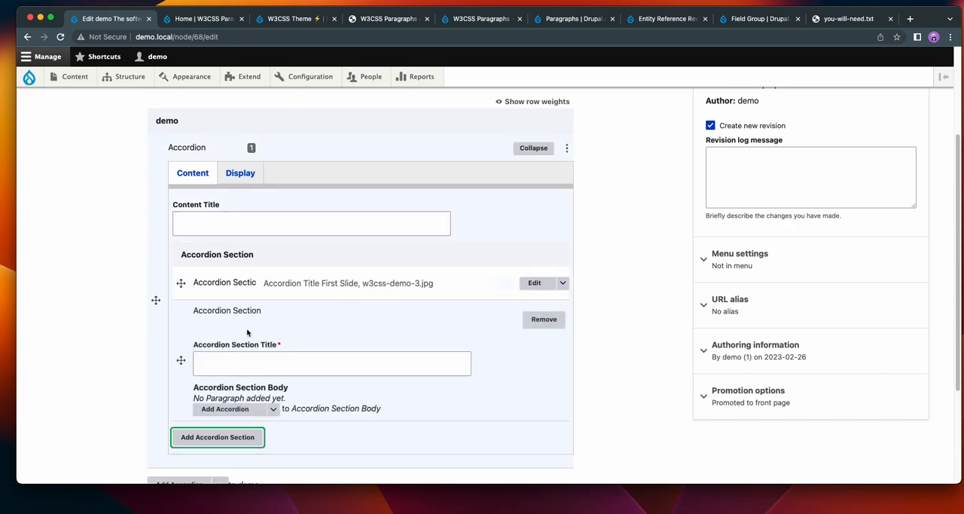
left_click(259, 364)
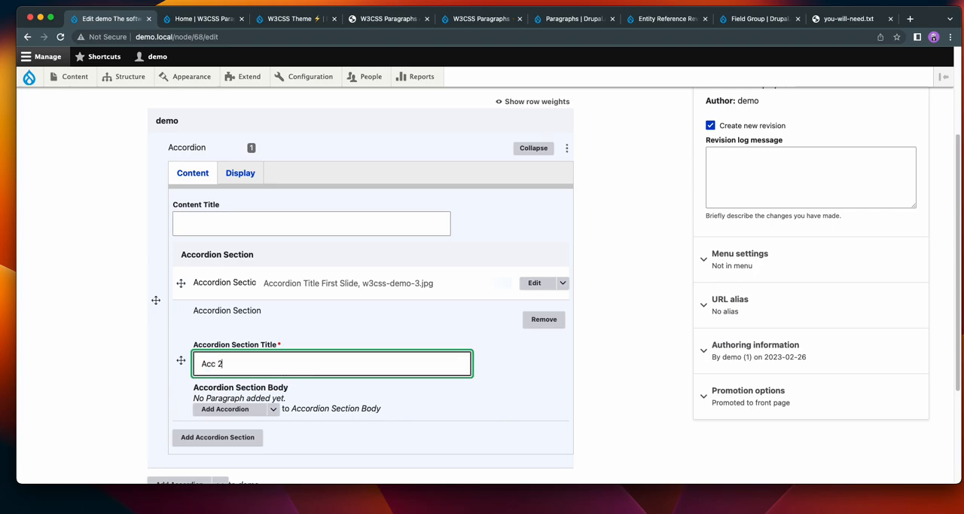
left_click(273, 409)
left_click(249, 461)
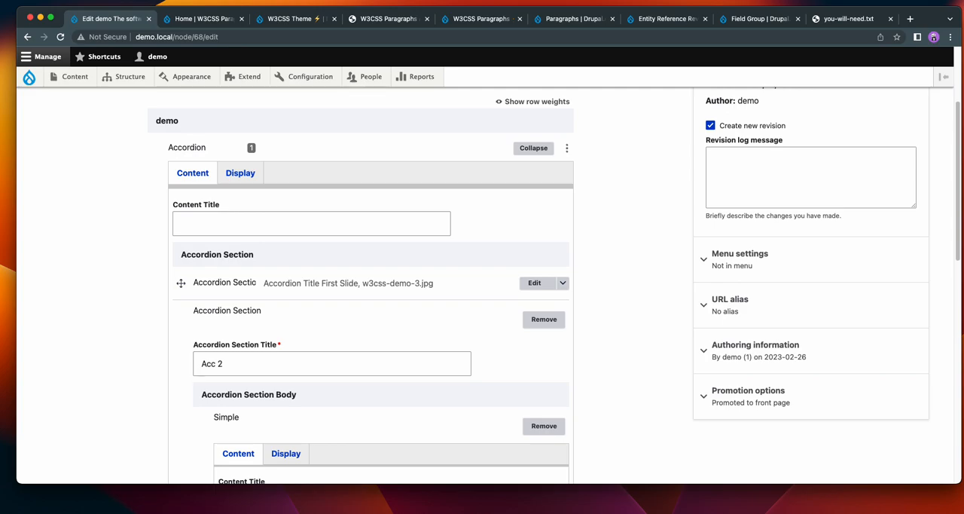
Paste the copied Drupal description text into the Simple paragraph's content body and save the demo content.
key("super+Tab")
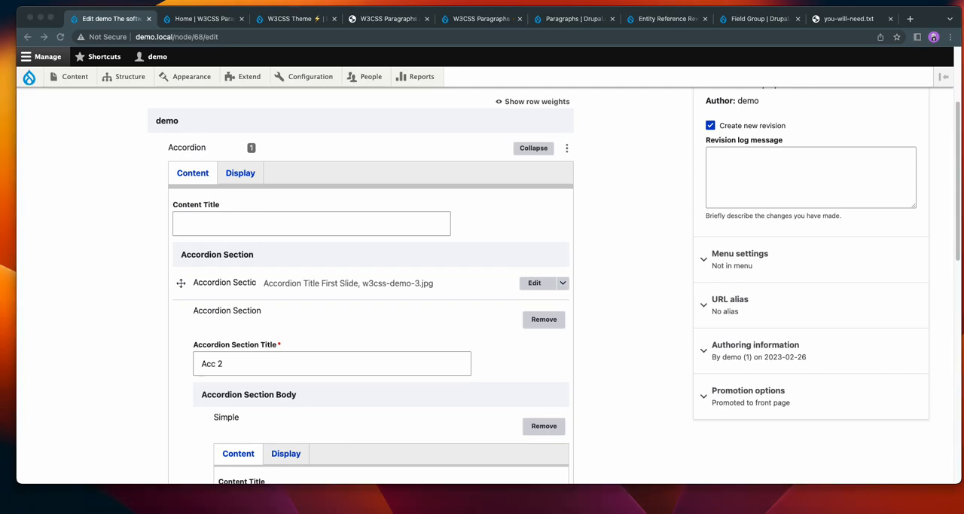
scroll(592, 334, "down", 6)
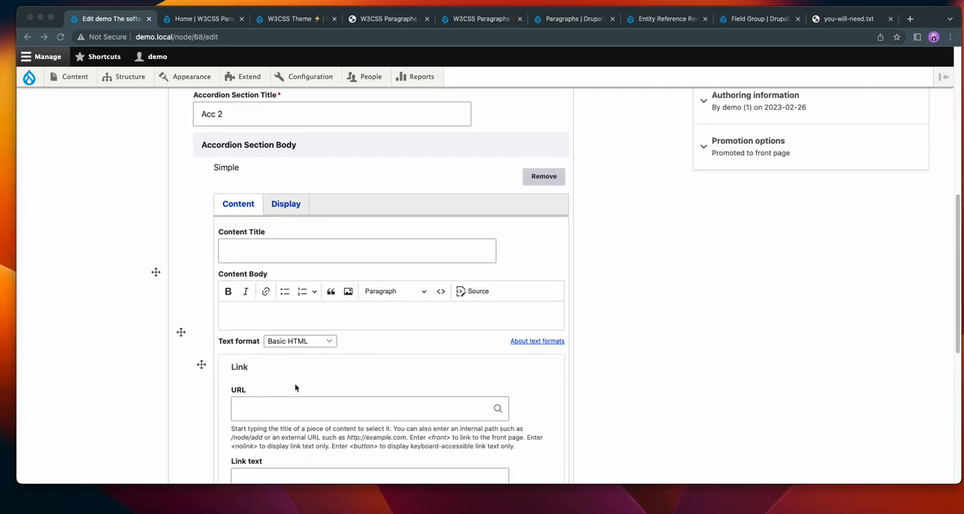
left_click(266, 317)
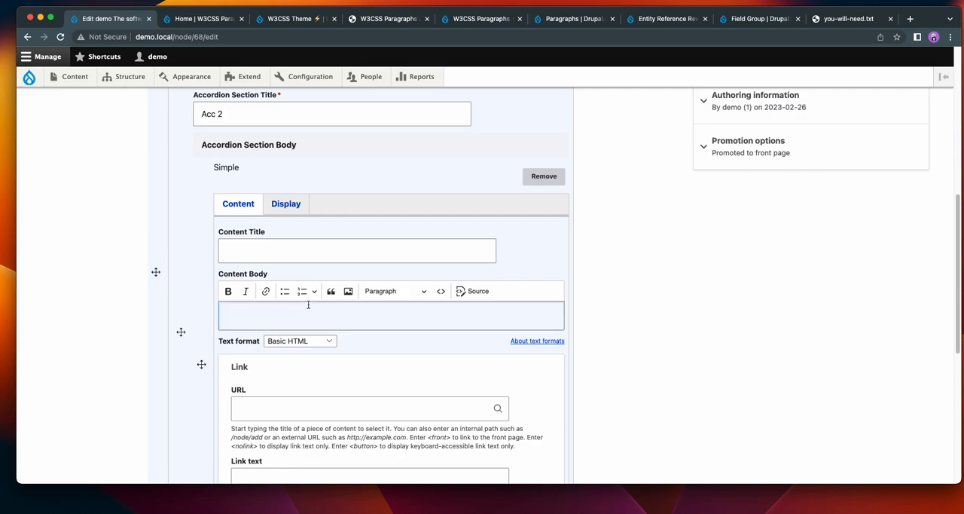
type("Drupal is designed to be the perfect content management solution provider for non-technical users who need both simplicity and flexibility. It accomplishes this through its modular approach of site-building. Unlike other CMSs, Drupal isn't a prefabricated toy truck, but rather a collection of wheels, windshields, axles, frames, etc., that a toy-maker can easily connect together. With Drupal, a maker could create a toy truck and similarly can also create a toy such as an airplane, submarine, or robot. For this reason, Drupal may be described as both a content management system and a content management framework—one unified system that strives to have the strengths of both, without their deficiencies.")
scroll(632, 262, "down", 10)
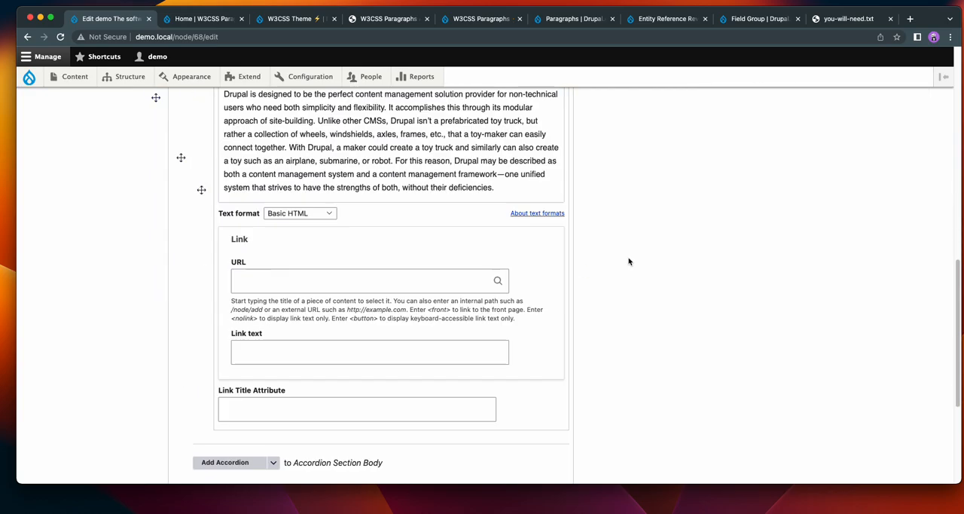
left_click(158, 419)
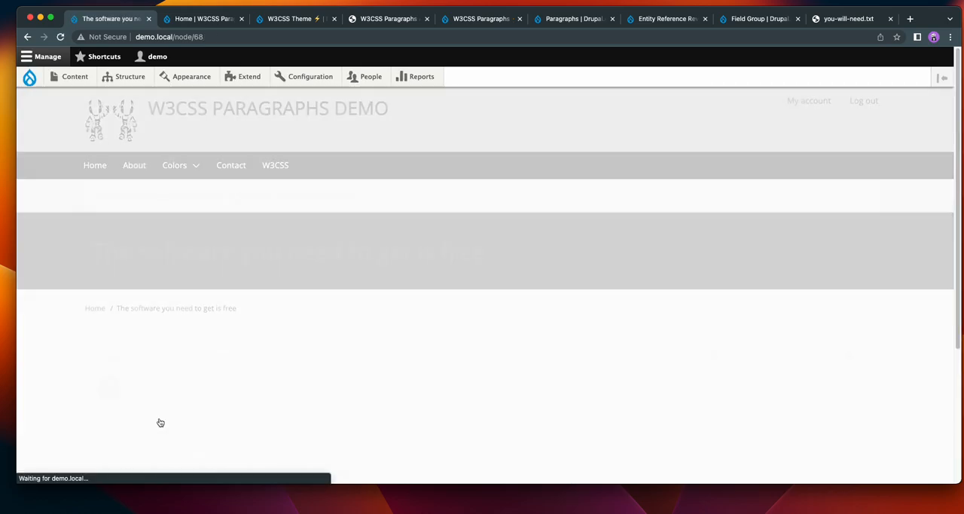
Test expanding and collapsing both accordion sections, "Acc 2" and "Accordion Title First Slide", on the saved page.
scroll(452, 249, "down", 3)
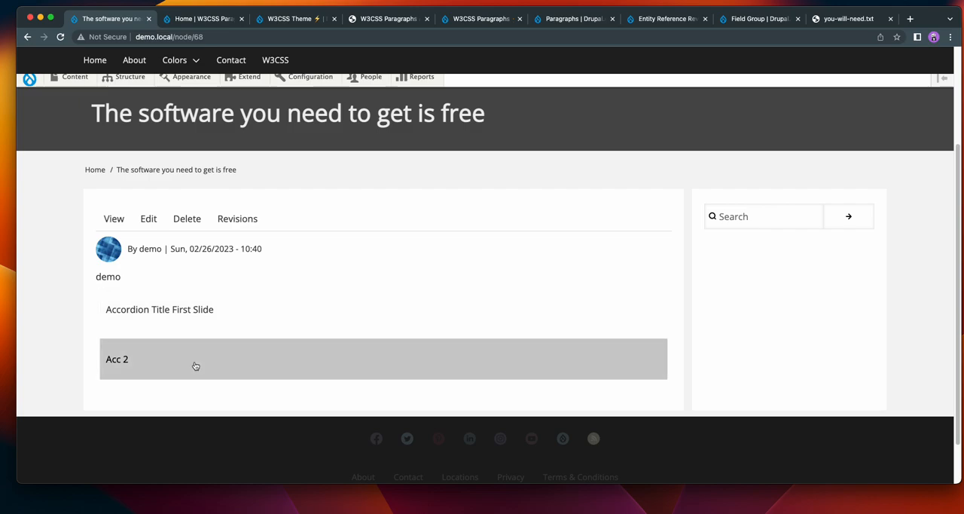
left_click(209, 354)
left_click(211, 356)
left_click(217, 320)
left_click(219, 316)
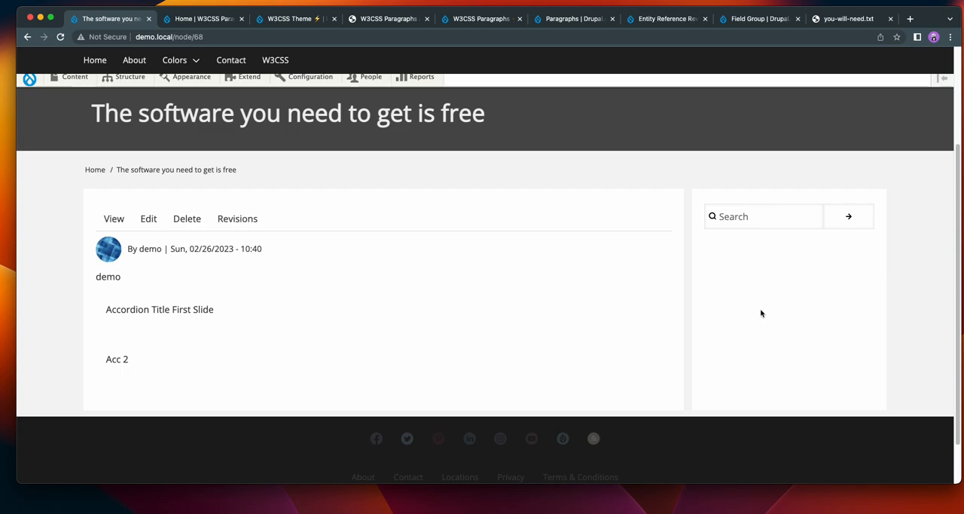
Edit the demo content and examine the Accordion paragraph's display options, from background colors and width through borders, margin, padding and card.
left_click(149, 218)
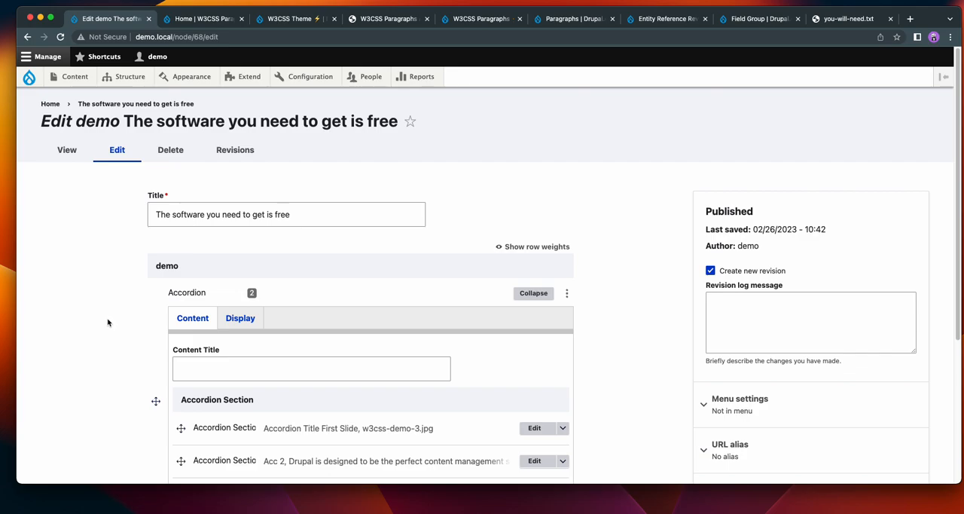
scroll(85, 322, "down", 2)
scroll(85, 321, "up", 1)
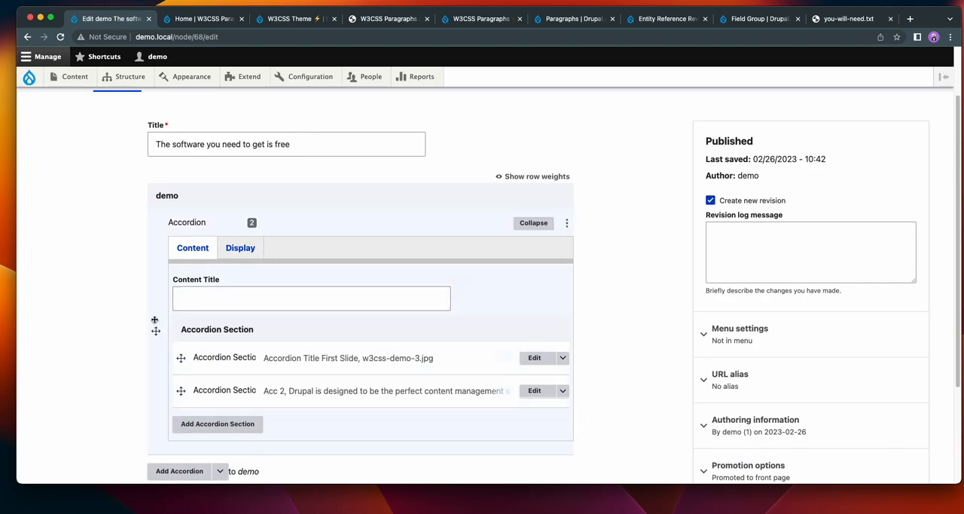
left_click(240, 249)
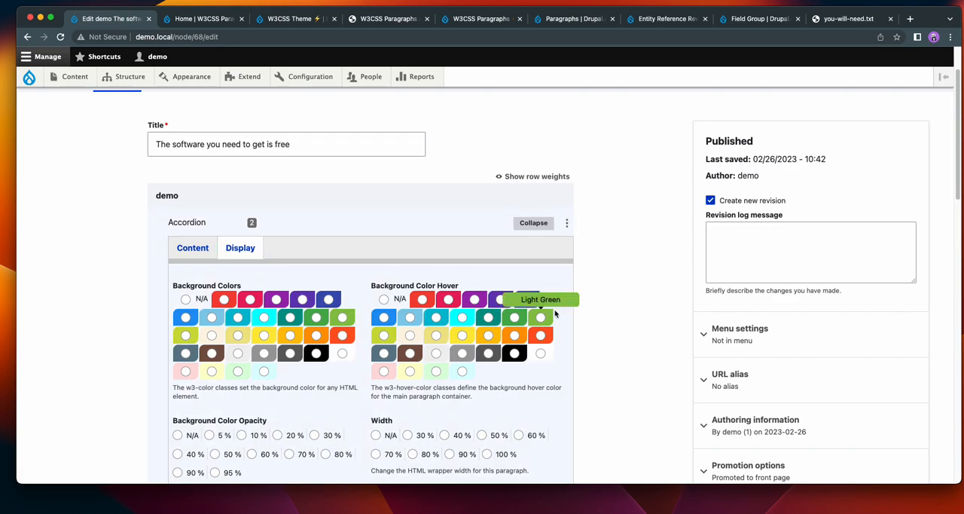
scroll(626, 320, "down", 3)
scroll(626, 320, "down", 5)
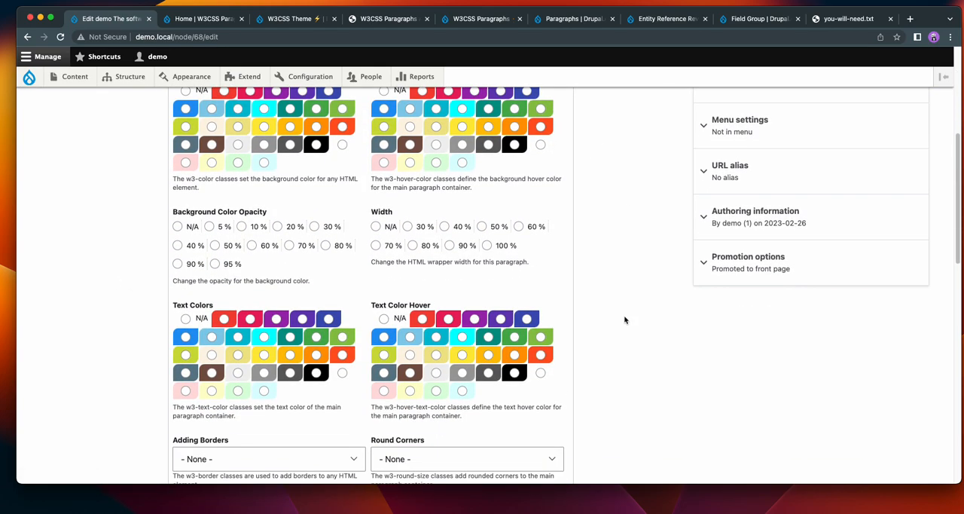
scroll(626, 320, "down", 2)
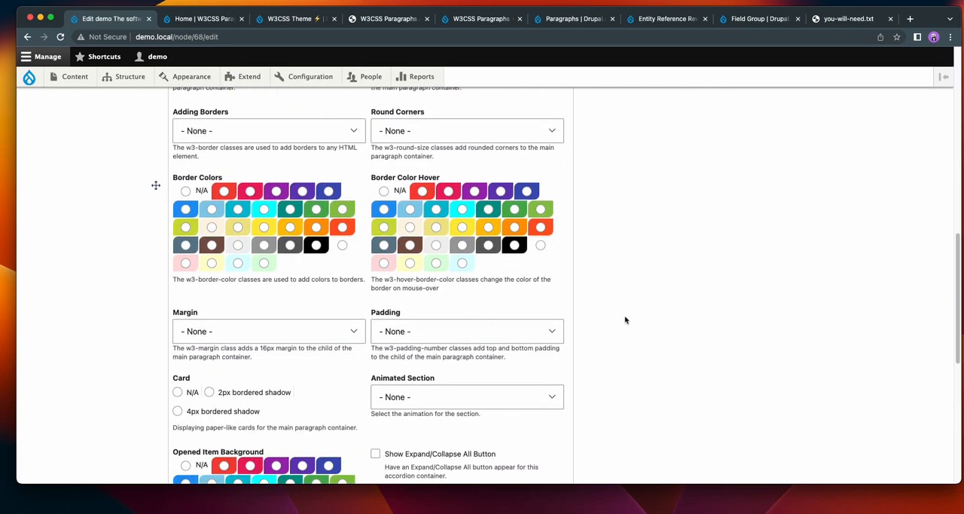
scroll(625, 319, "up", 3)
scroll(624, 318, "up", 3)
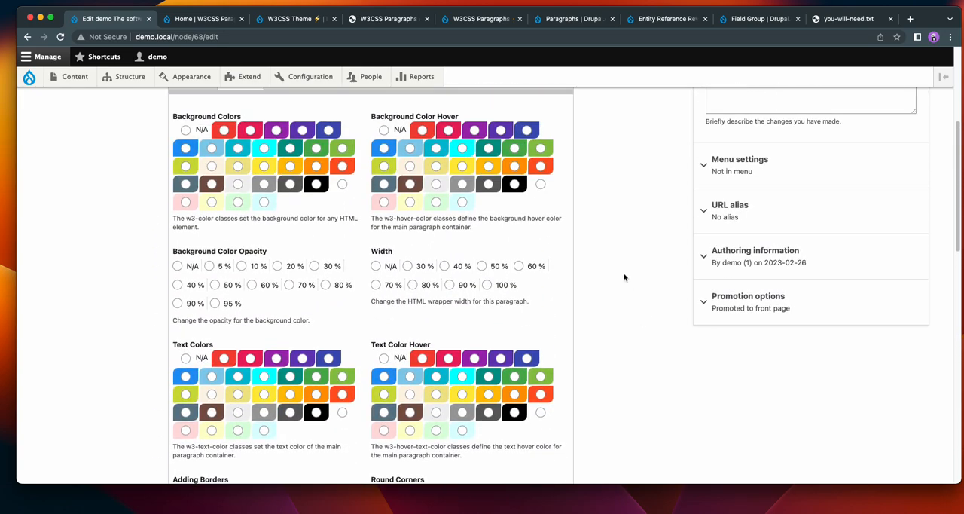
scroll(611, 222, "up", 2)
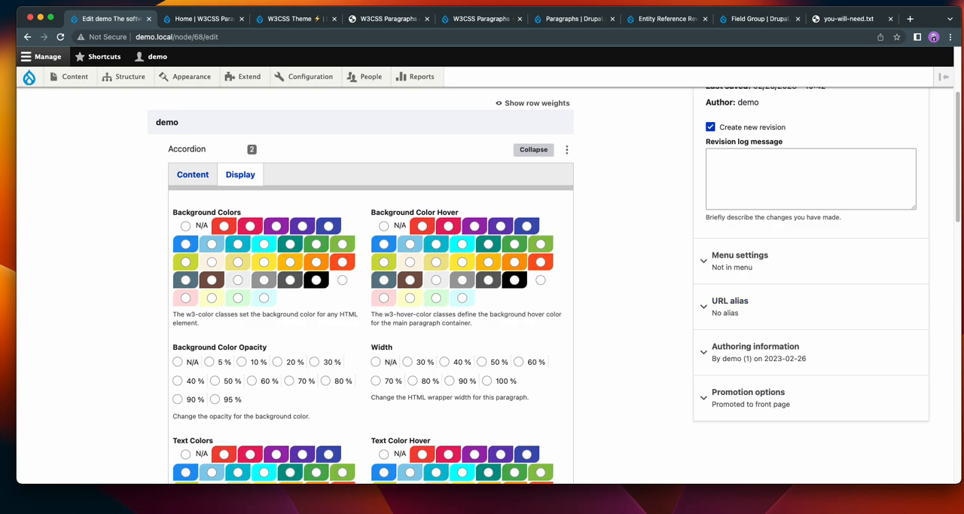
Bring up the box.jpg diagram to examine how margin, border, padding and background relate, and return to the content edit form.
left_click_drag(963, 84, 286, 60)
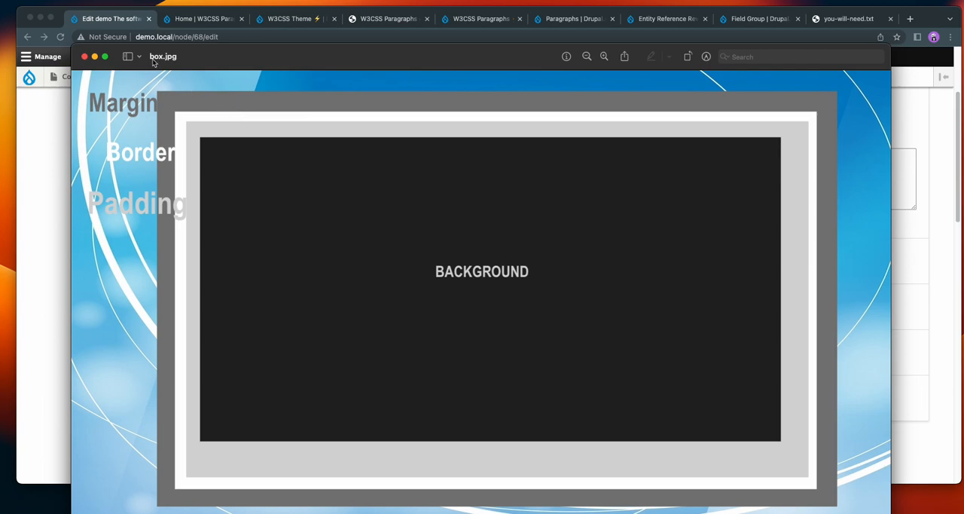
left_click_drag(229, 57, 963, 38)
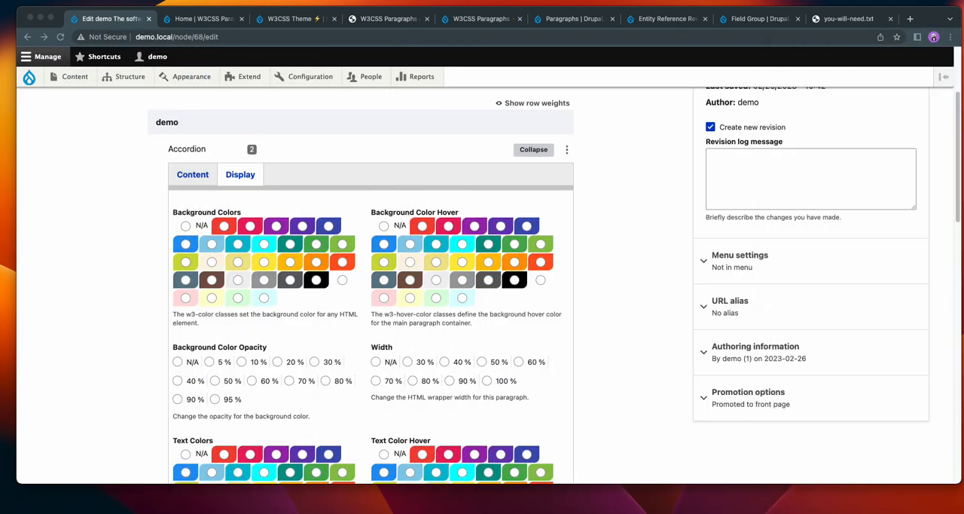
left_click(614, 322)
Open the Image paragraph inside the "Accordion Title First Slide" section and examine its own display options.
scroll(614, 299, "down", 6)
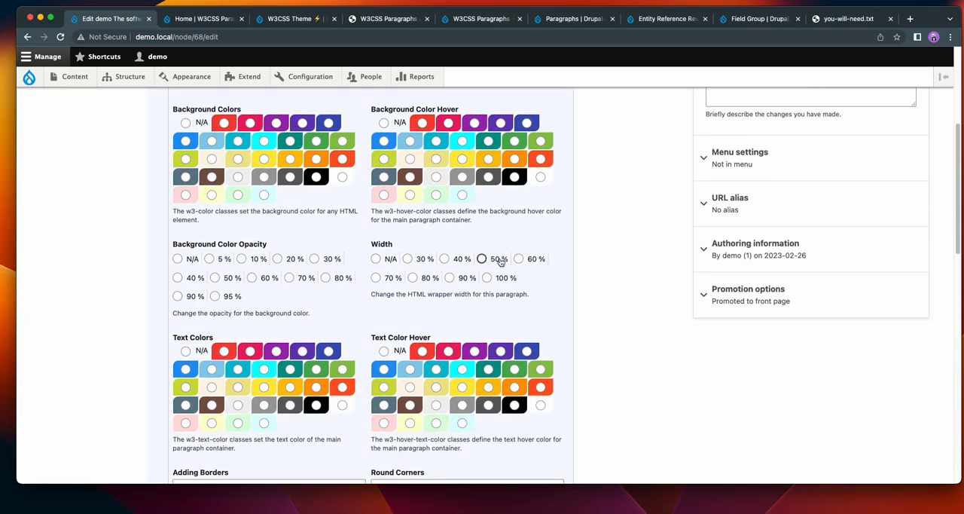
scroll(529, 277, "up", 7)
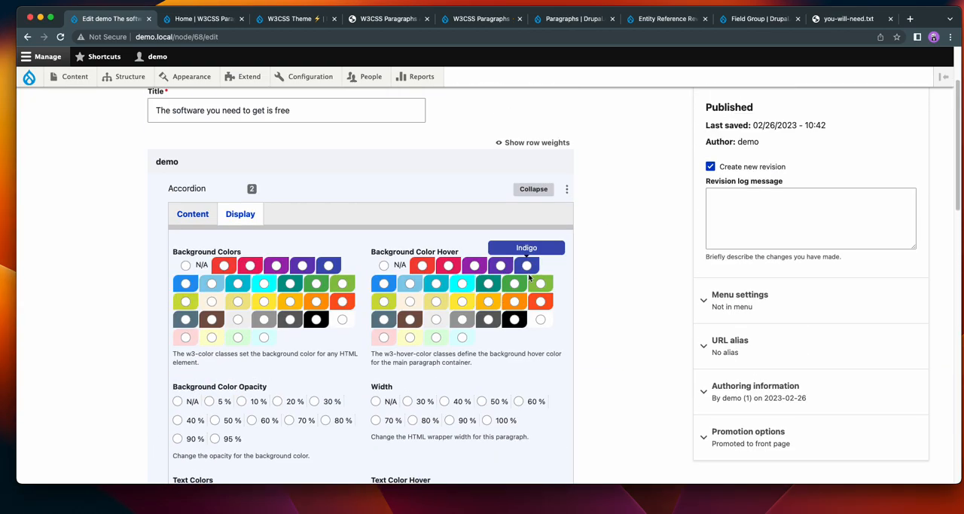
left_click(193, 214)
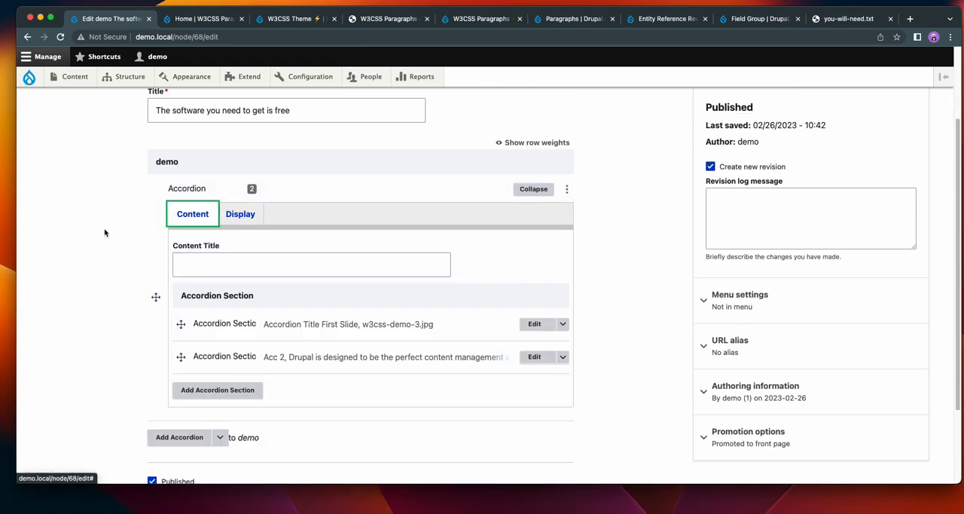
left_click(532, 324)
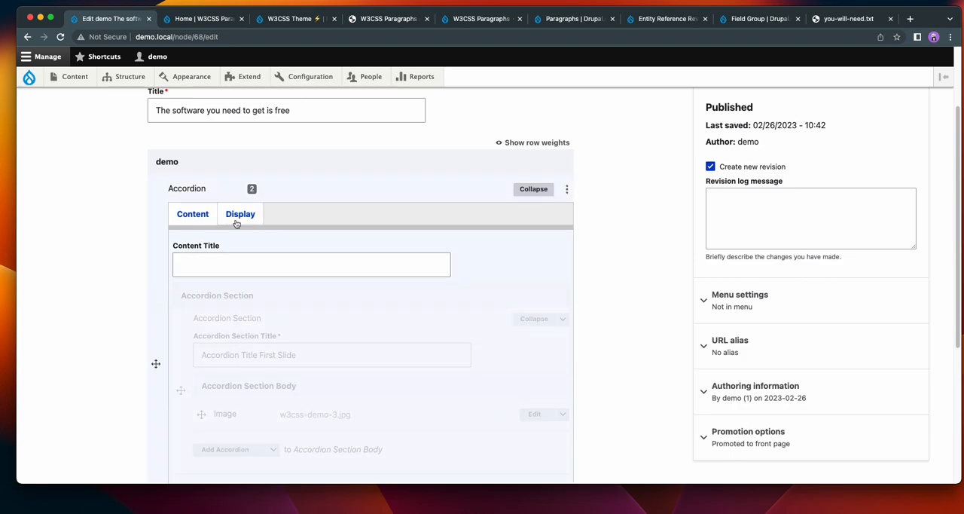
scroll(422, 340, "down", 2)
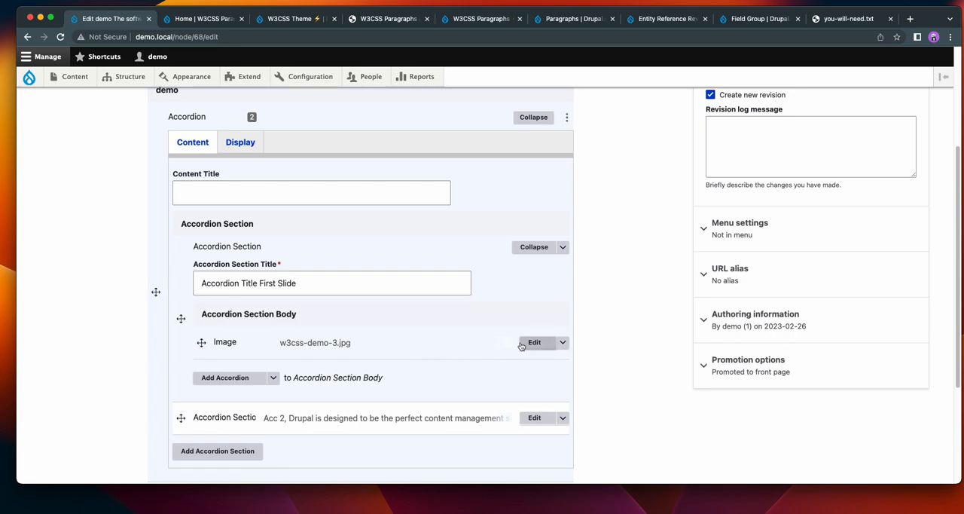
left_click(534, 343)
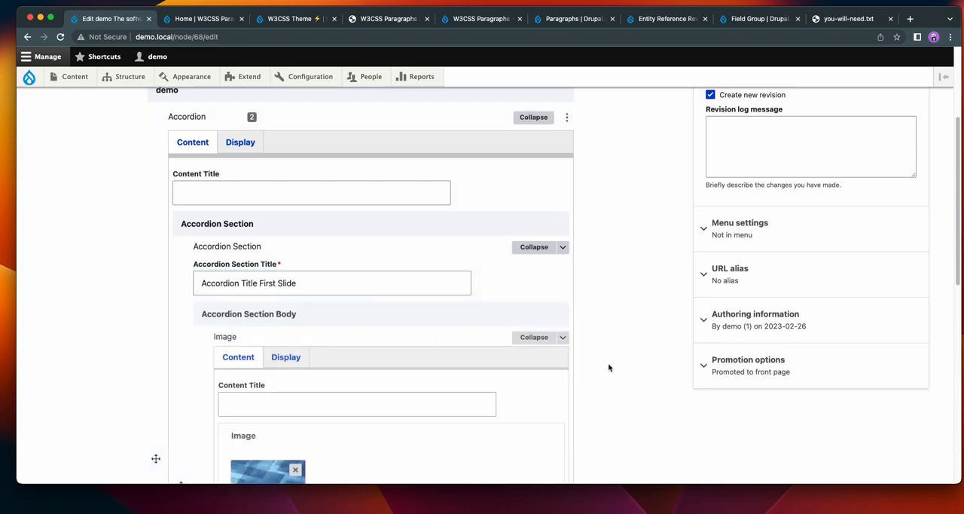
left_click(304, 360)
scroll(602, 335, "down", 4)
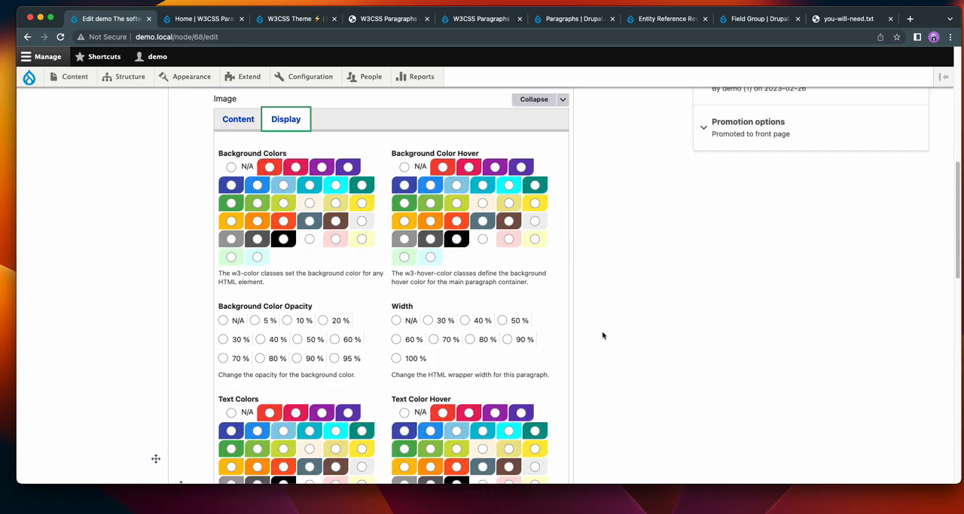
scroll(602, 333, "up", 1)
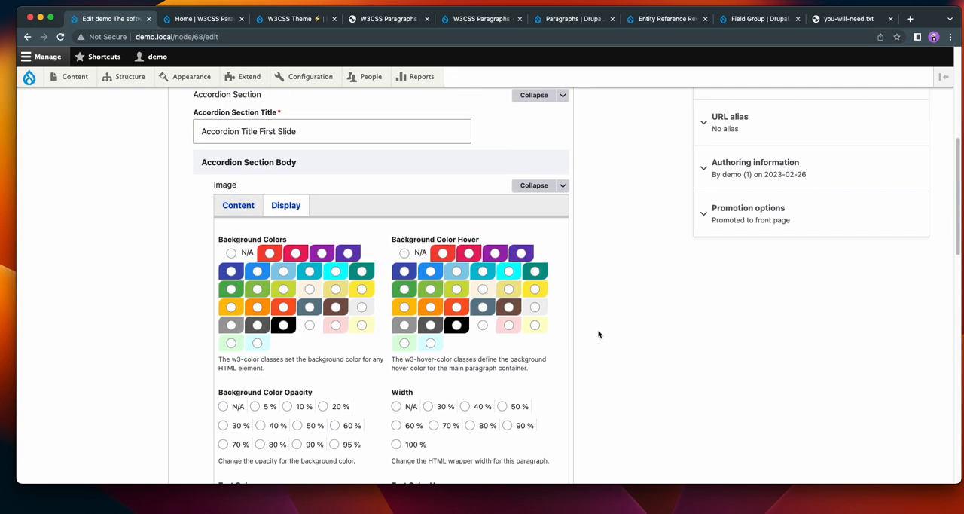
scroll(598, 337, "up", 2)
scroll(602, 335, "down", 2)
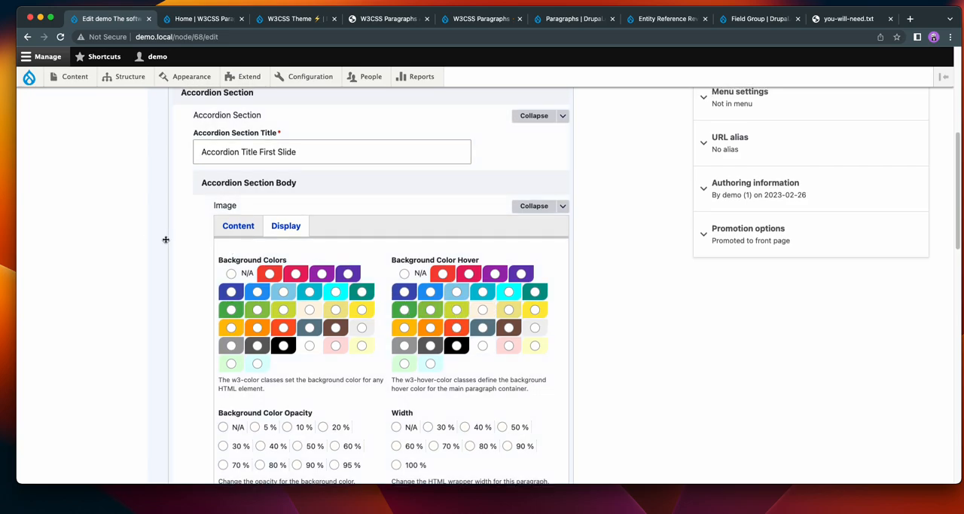
scroll(193, 220, "up", 1)
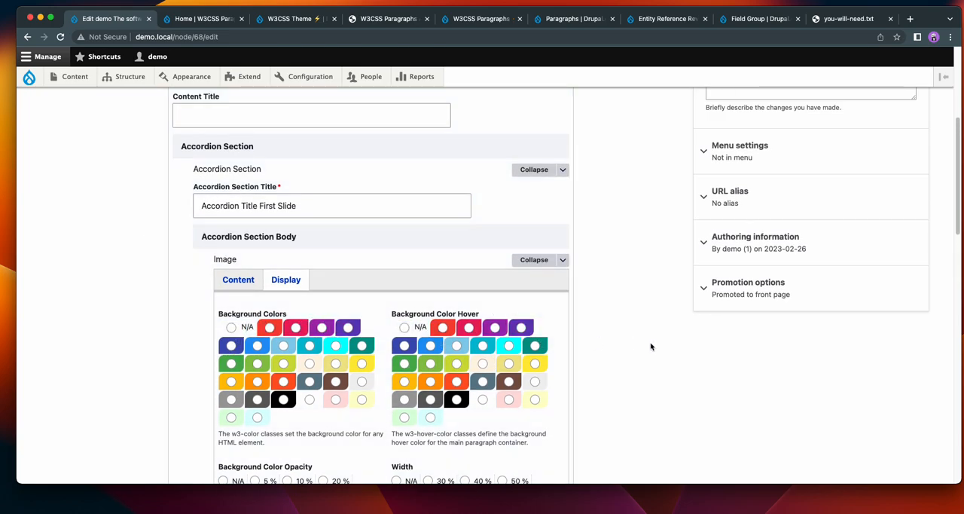
scroll(609, 334, "up", 5)
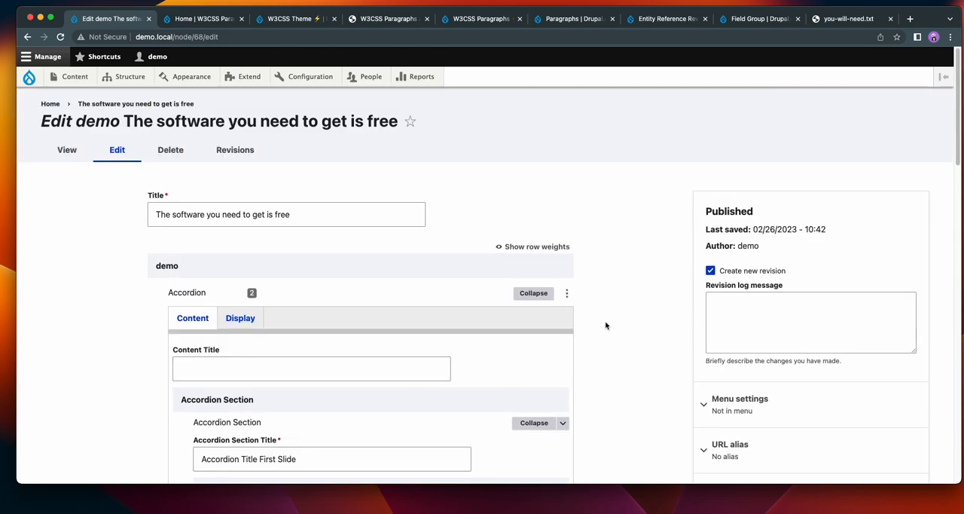
Find the uninstalled Gin theme among the site's themes and install it without setting it as default.
left_click(181, 76)
scroll(649, 211, "down", 10)
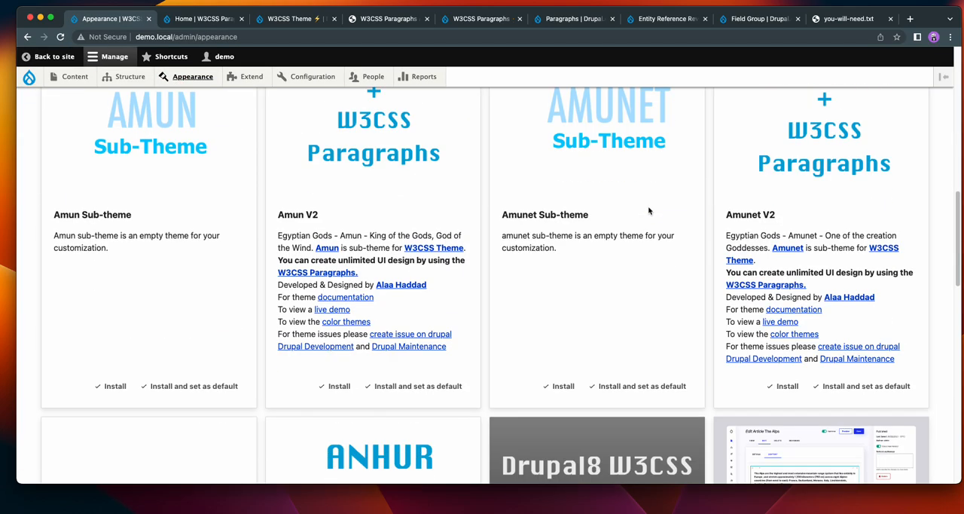
scroll(649, 208, "down", 6)
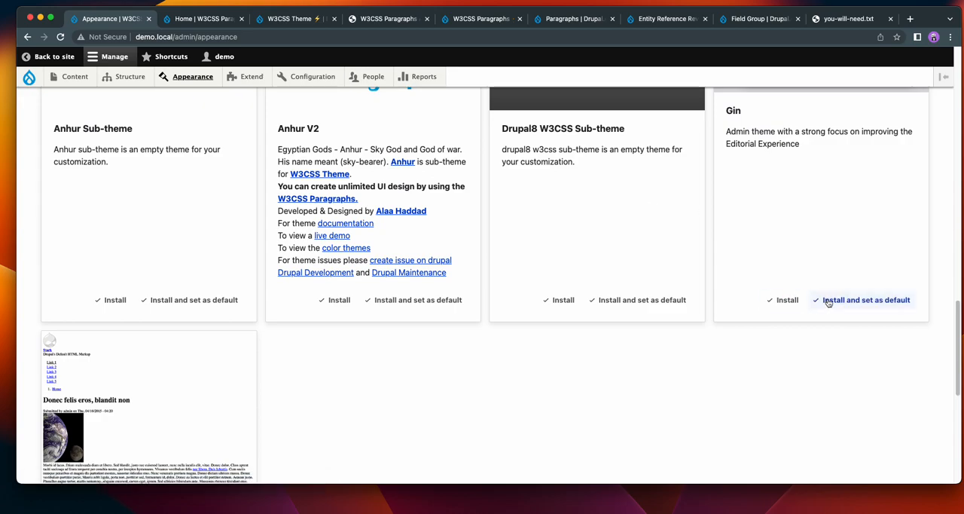
left_click(783, 299)
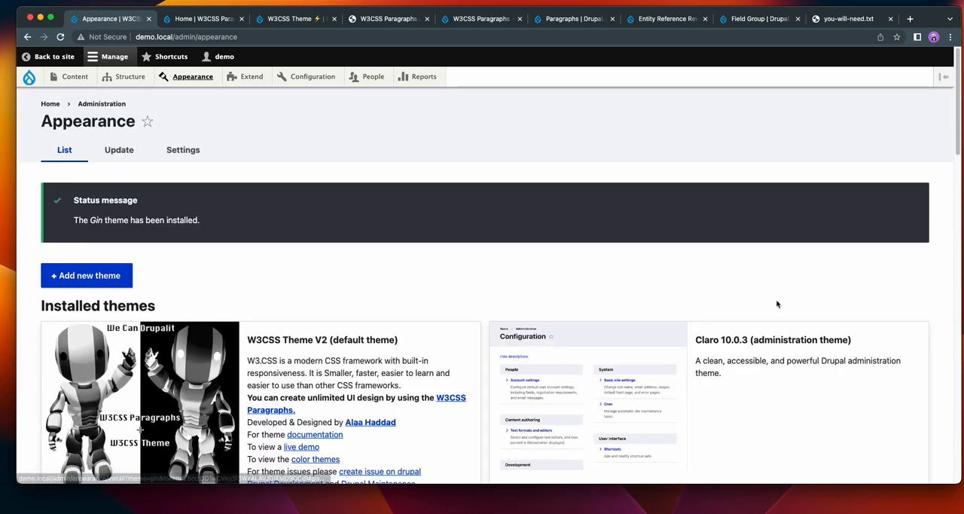
Set the site's administration theme to Gin and save the configuration.
scroll(325, 200, "down", 10)
scroll(326, 200, "down", 3)
left_click(115, 307)
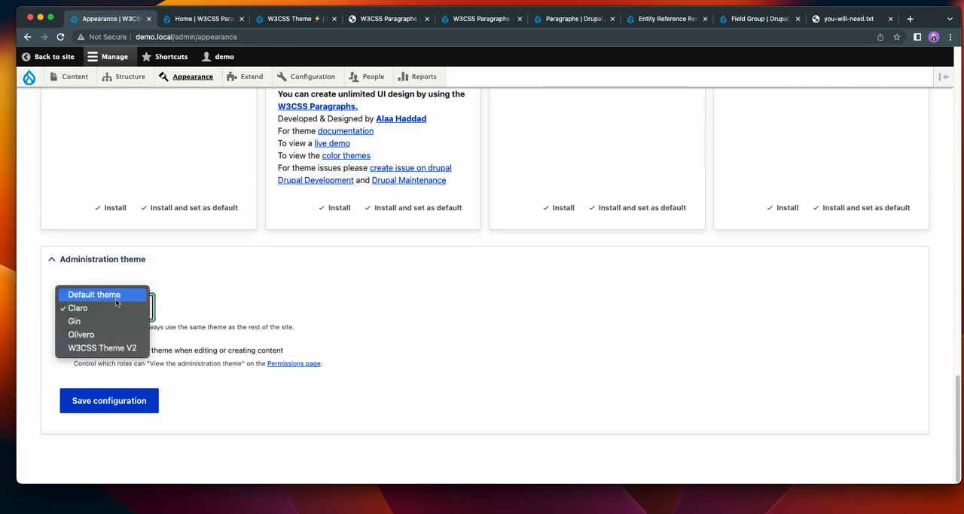
left_click(116, 322)
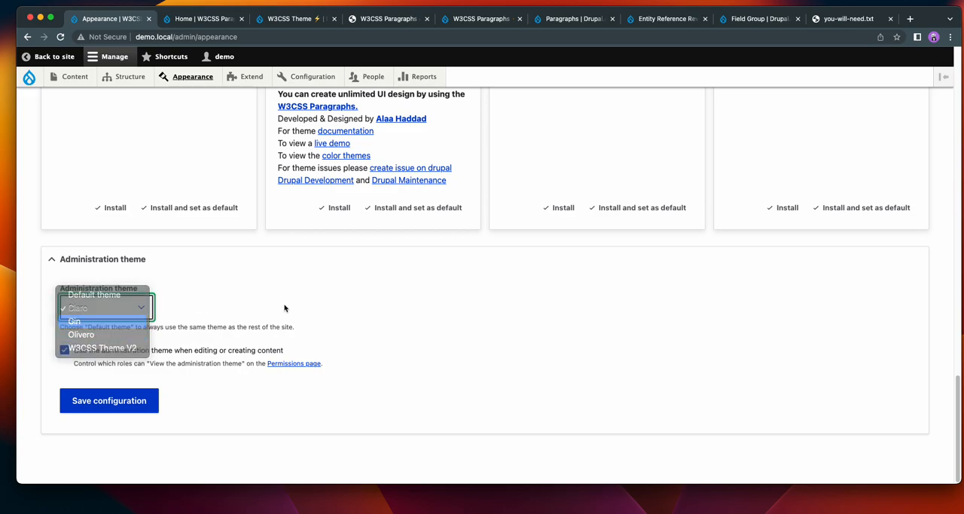
left_click(107, 399)
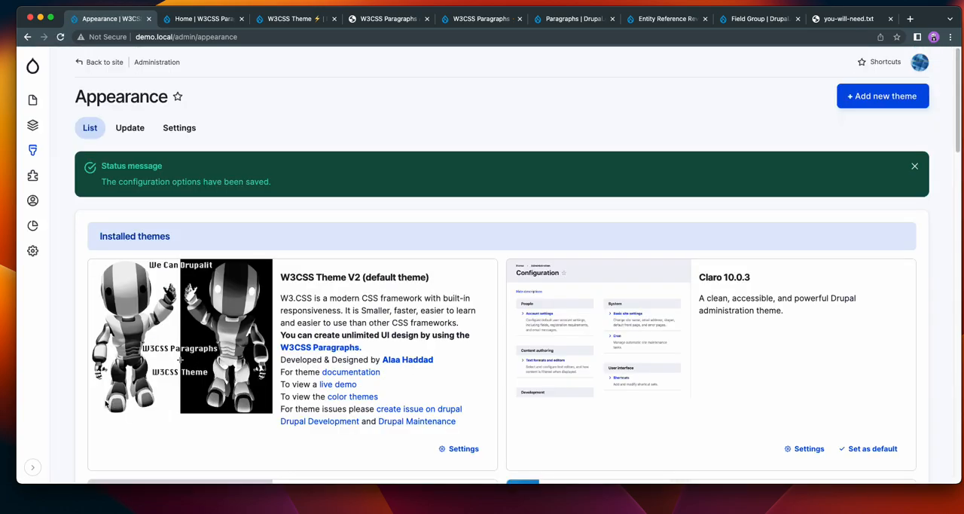
Switch the Gin theme's admin navigation to the horizontal toolbar in its appearance settings and save the configuration.
left_click(184, 128)
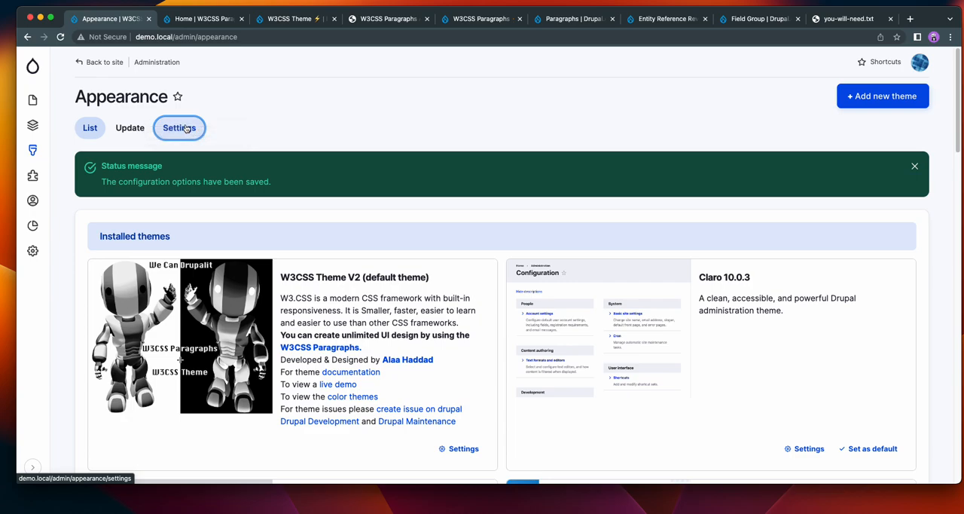
left_click(313, 161)
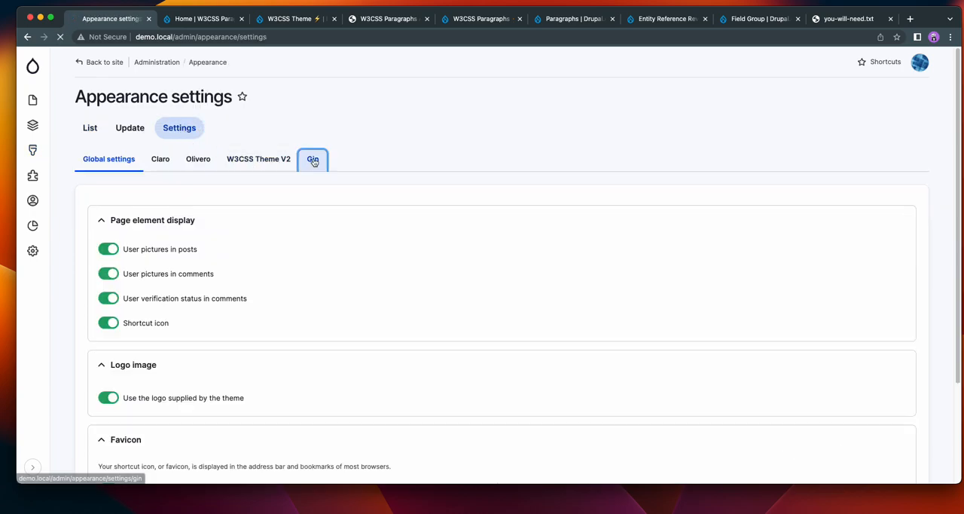
scroll(226, 339, "down", 3)
left_click(222, 347)
scroll(481, 308, "down", 5)
left_click(134, 409)
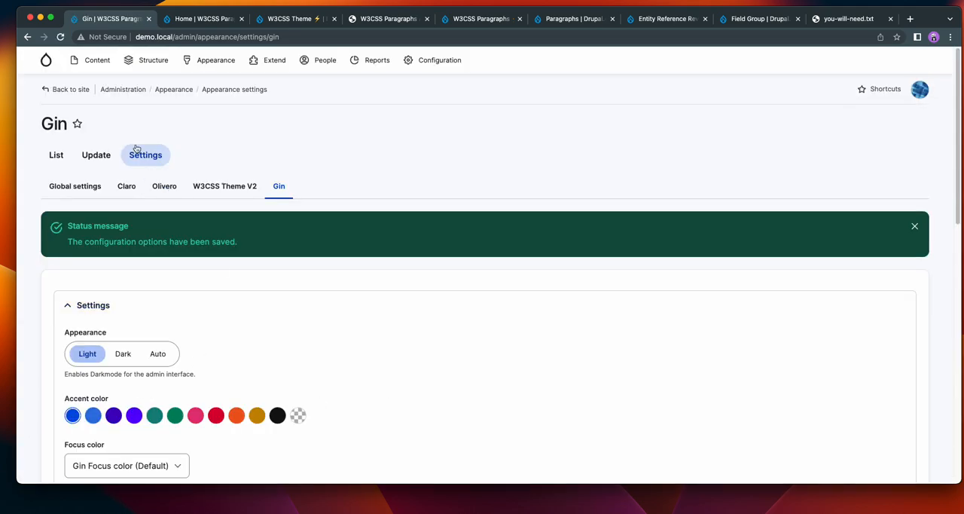
Open "The software you need to get is free" from the content list and bring up its edit form.
left_click(96, 60)
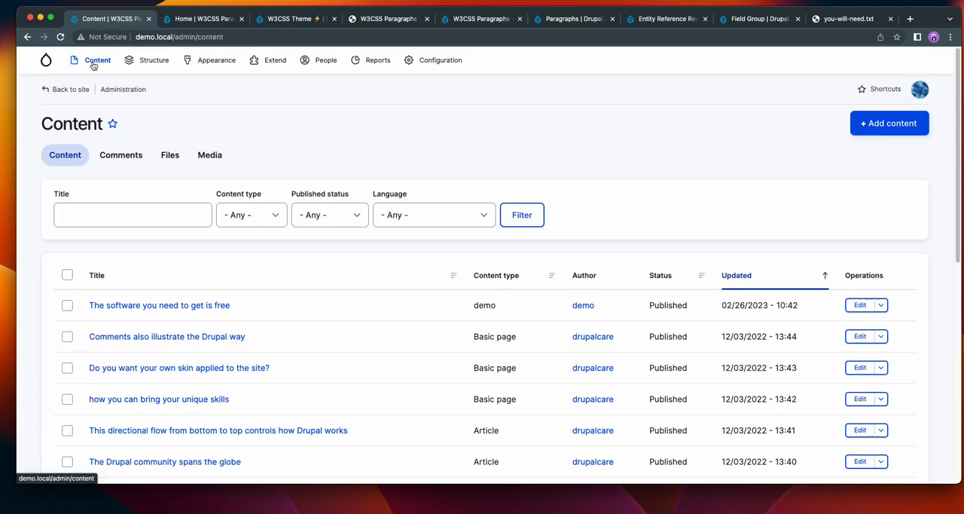
left_click(150, 305)
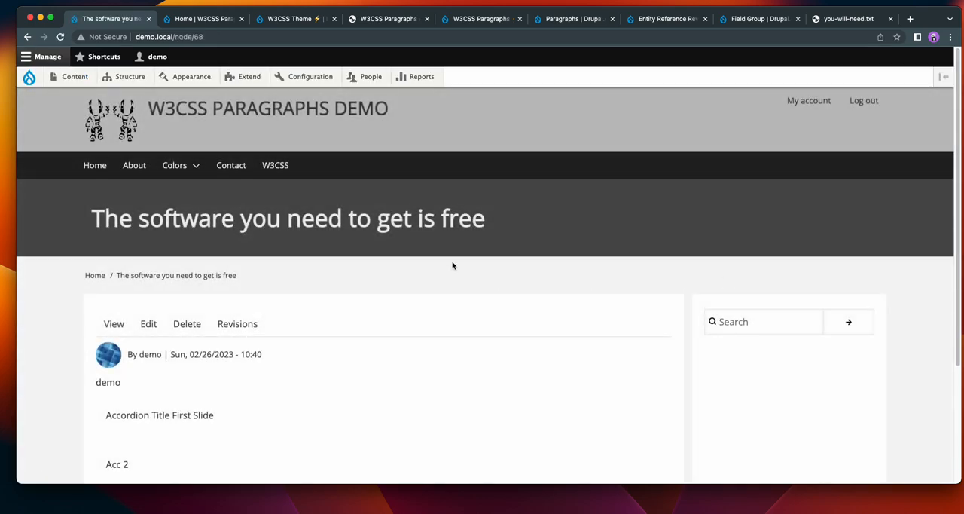
scroll(504, 183, "down", 5)
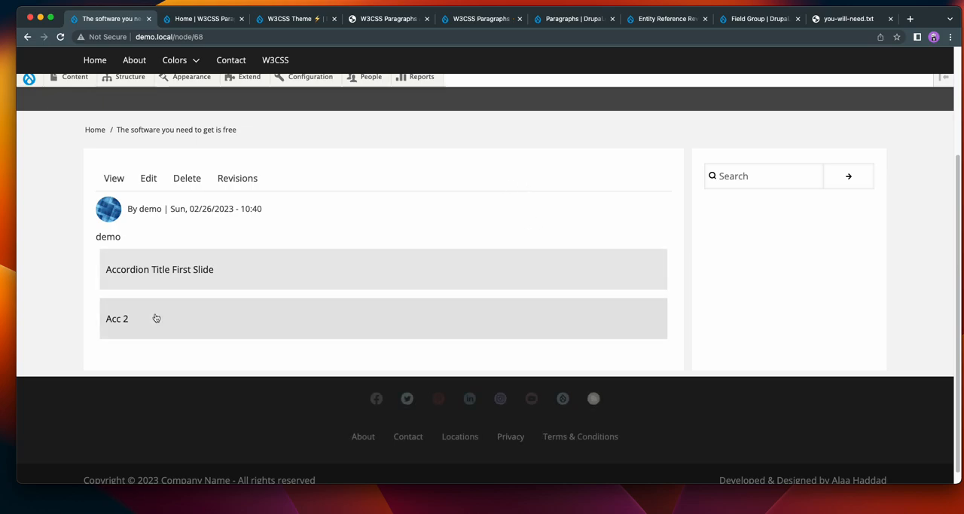
left_click(148, 178)
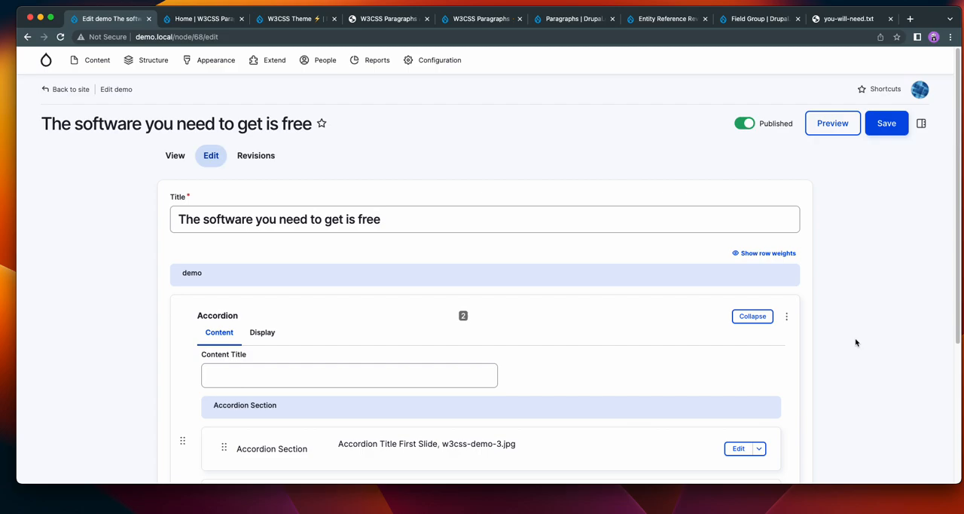
Show and hide the edit form's settings sidebar and review the Accordion paragraph's sections in the Gin layout.
scroll(855, 339, "down", 1)
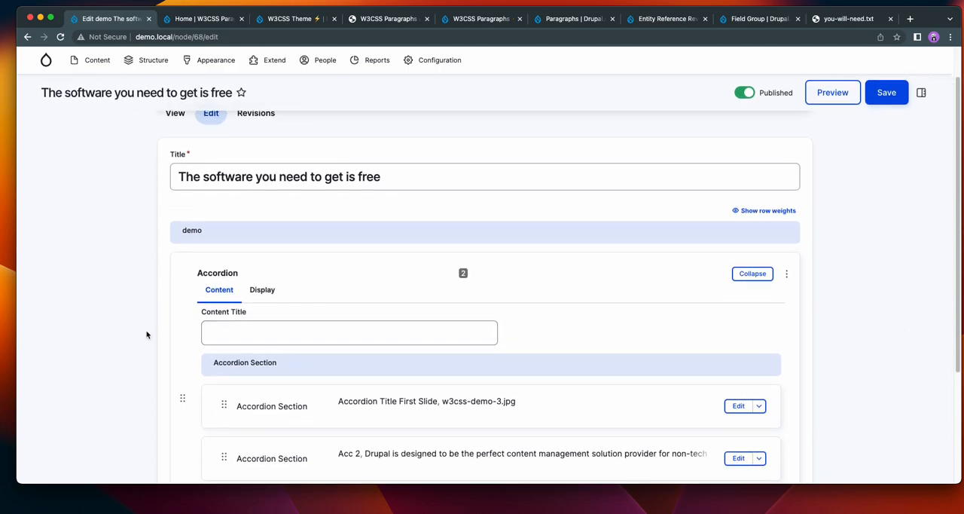
left_click(919, 93)
left_click(738, 92)
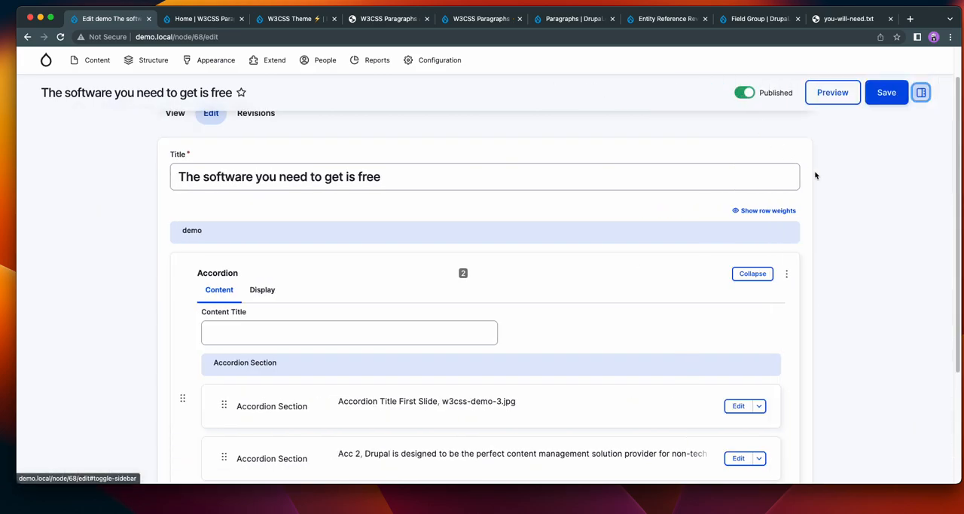
scroll(857, 290, "down", 5)
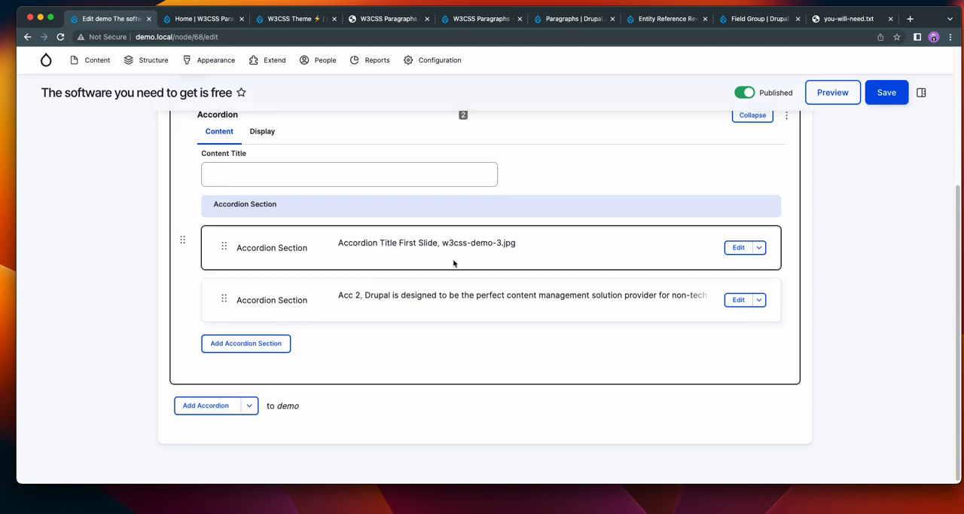
Open the Accordion paragraph's display settings and review the colour, border, spacing, animation and item options.
scroll(98, 236, "up", 2)
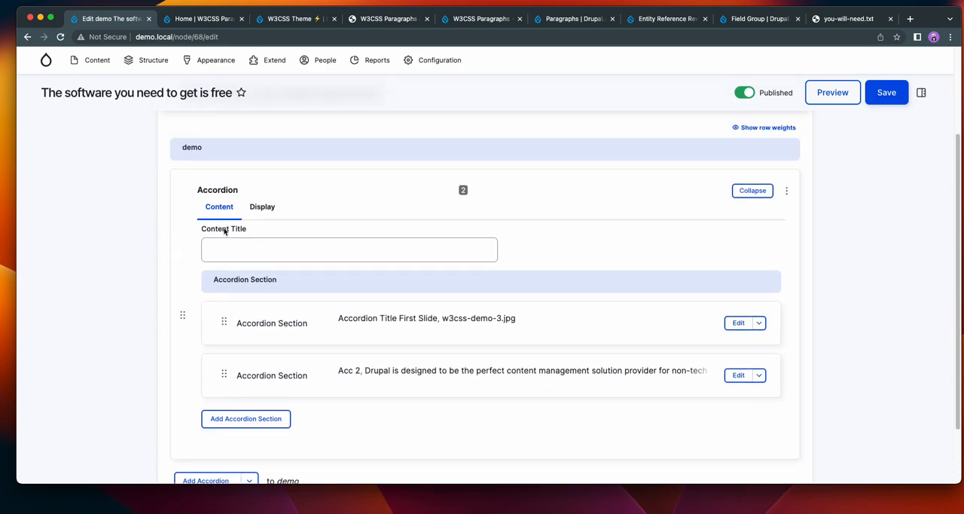
left_click(262, 208)
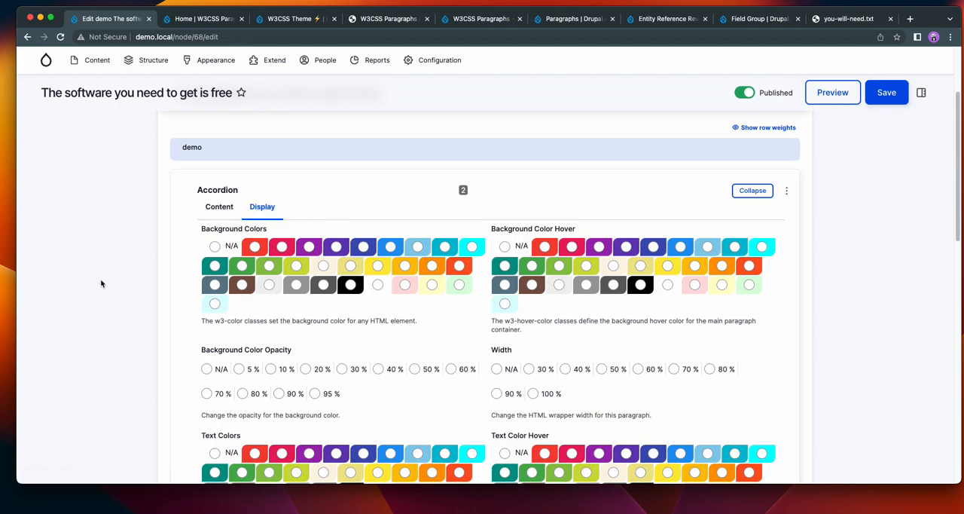
scroll(92, 269, "down", 5)
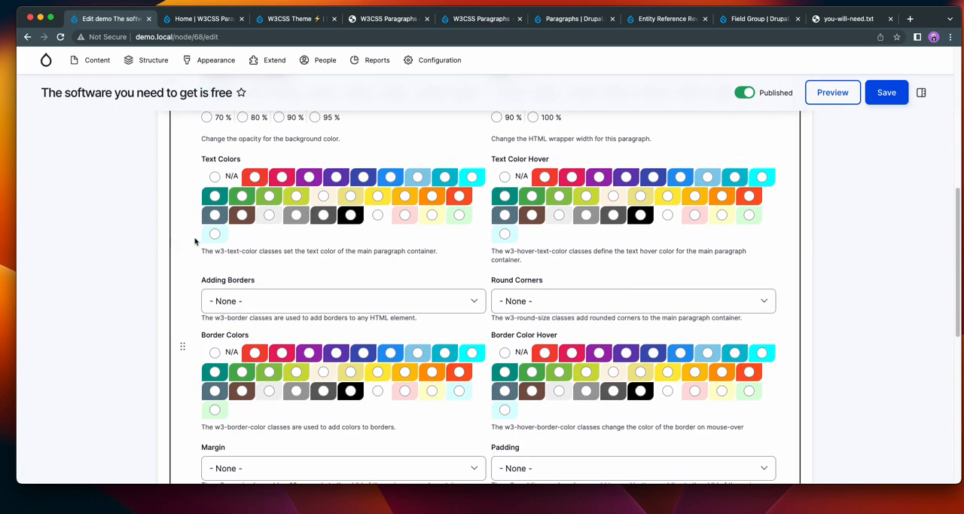
scroll(180, 256, "up", 5)
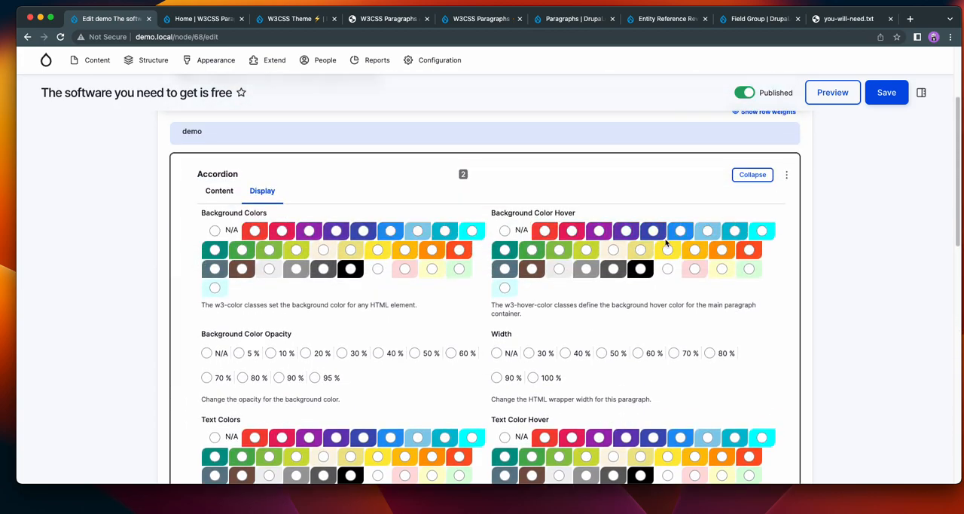
scroll(667, 243, "down", 3)
scroll(574, 346, "down", 3)
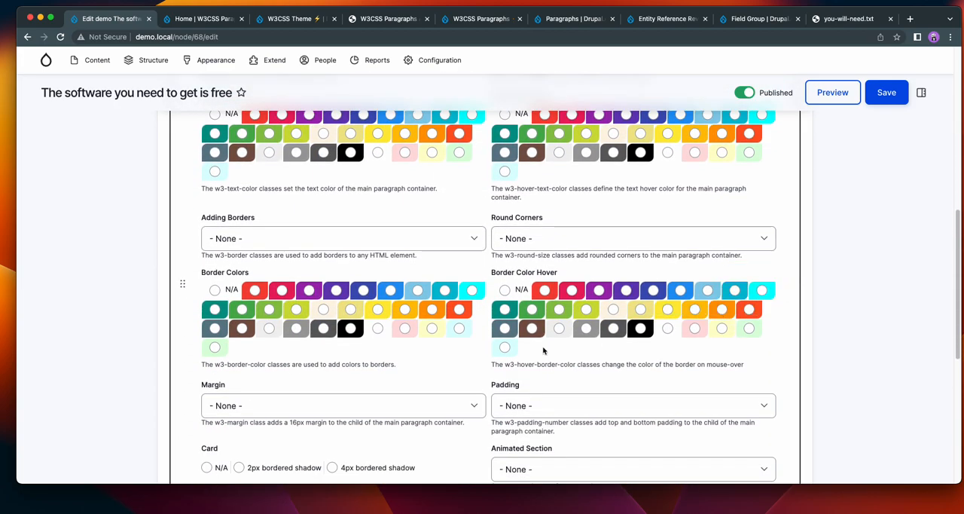
scroll(854, 316, "down", 5)
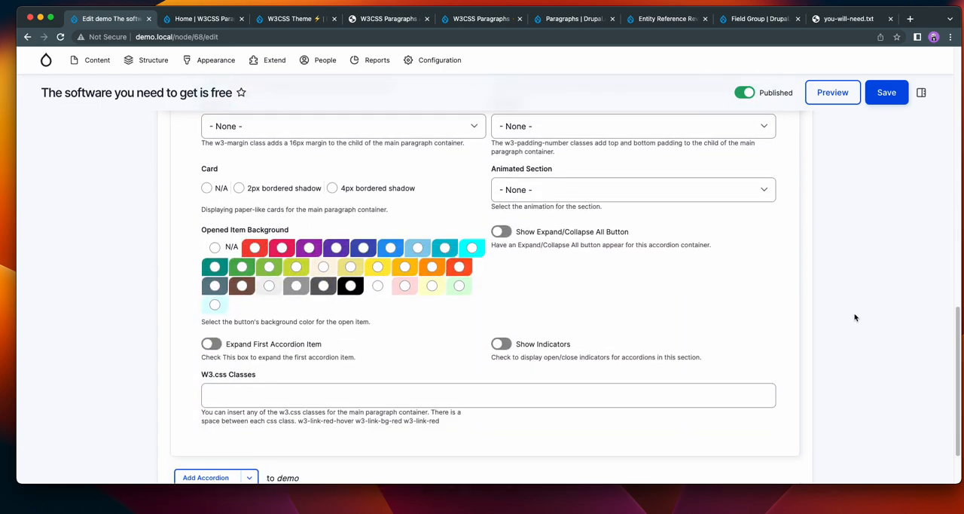
scroll(854, 316, "up", 1)
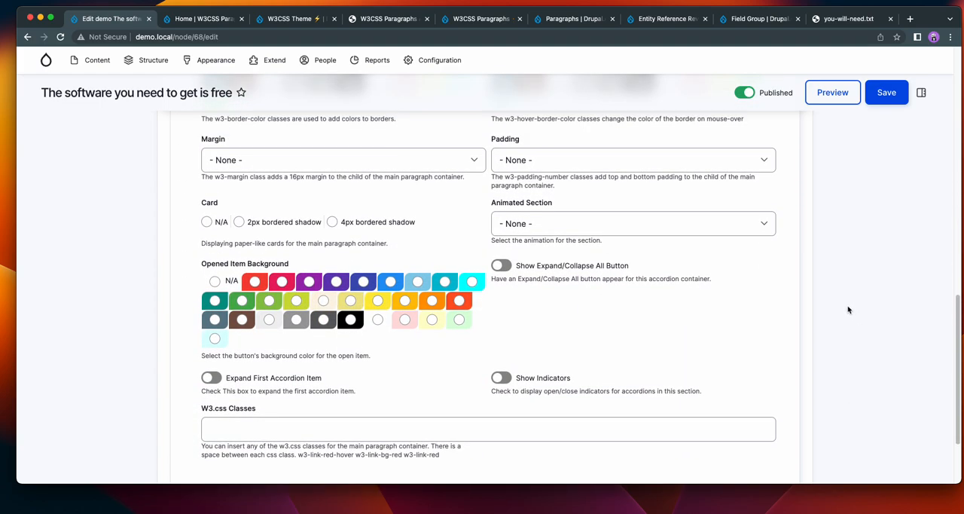
scroll(856, 309, "up", 12)
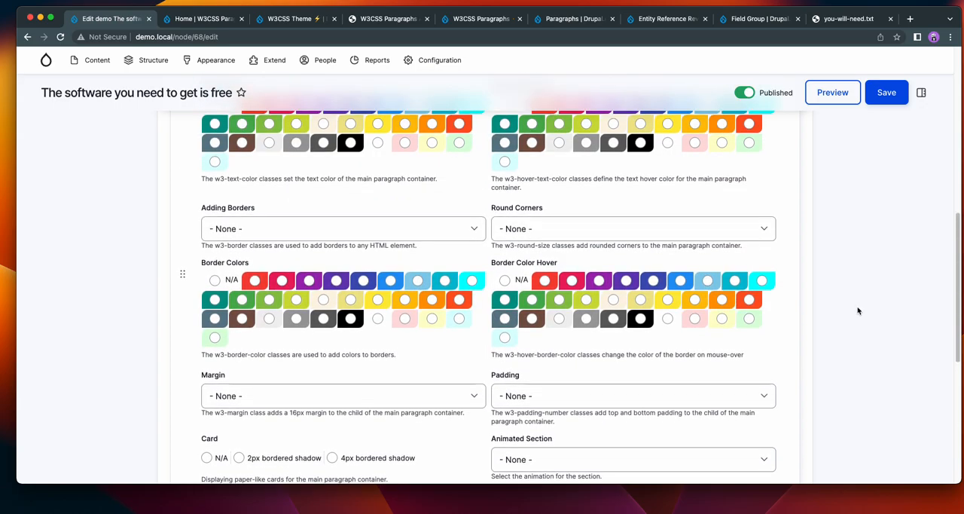
scroll(858, 309, "down", 12)
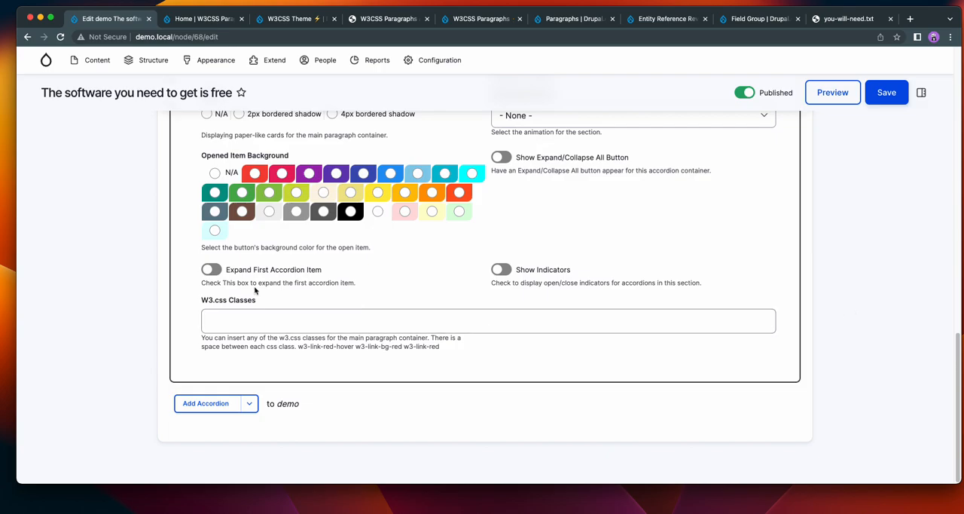
Enable Expand First Accordion Item for the Accordion paragraph and save the content.
left_click(211, 269)
left_click(880, 97)
scroll(602, 252, "down", 5)
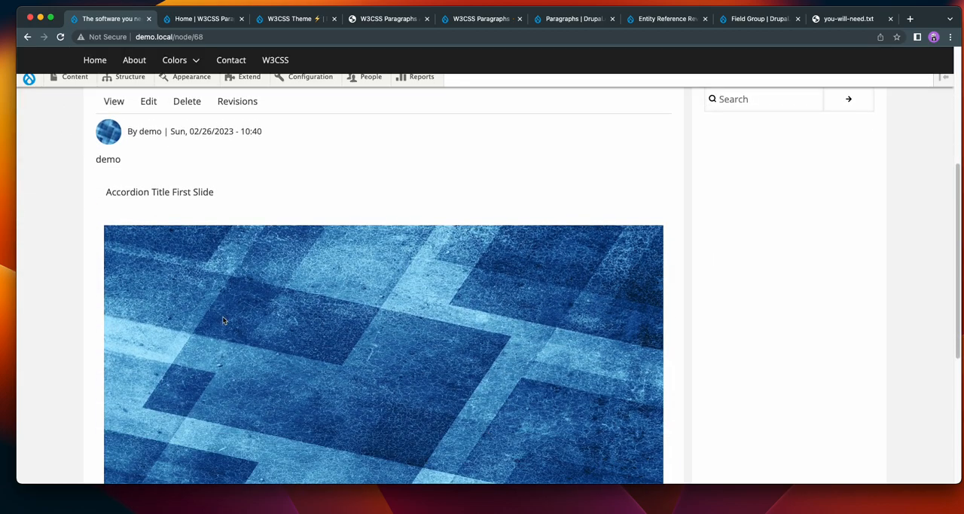
Collapse and re-expand the "Accordion Title First Slide" item on the saved page to check its behaviour.
left_click(226, 200)
left_click(167, 255)
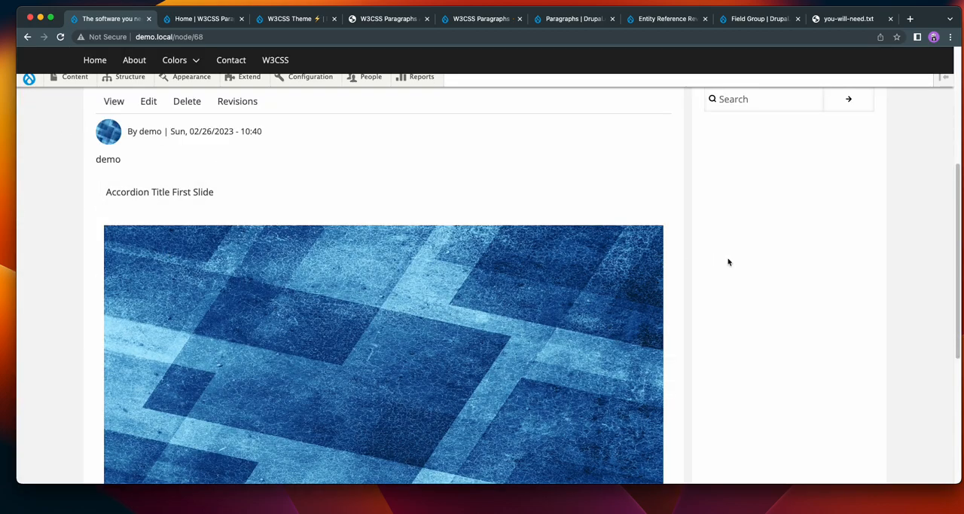
scroll(796, 273, "down", 4)
scroll(798, 275, "up", 4)
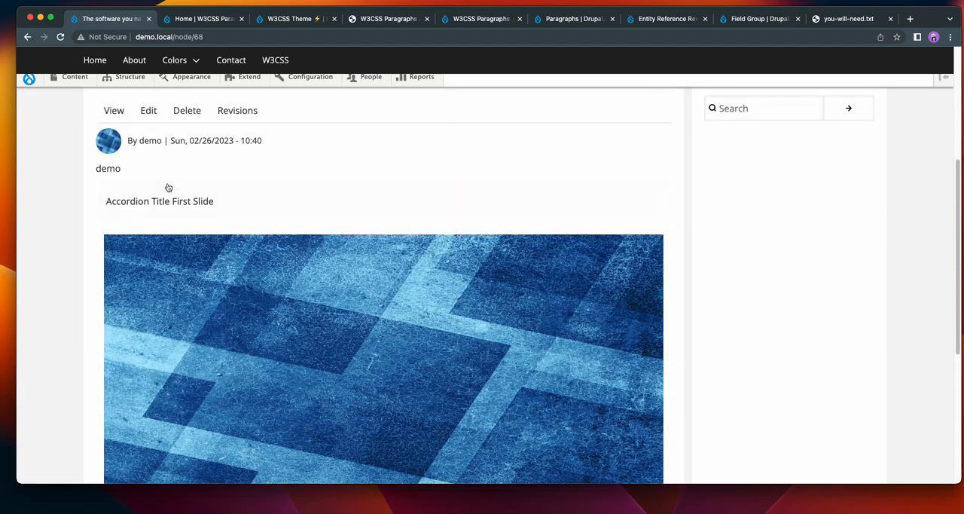
scroll(252, 174, "up", 1)
Edit the Accordion's display settings to disable Expand First Accordion Item and enable Show Indicators, and save the content.
left_click(149, 128)
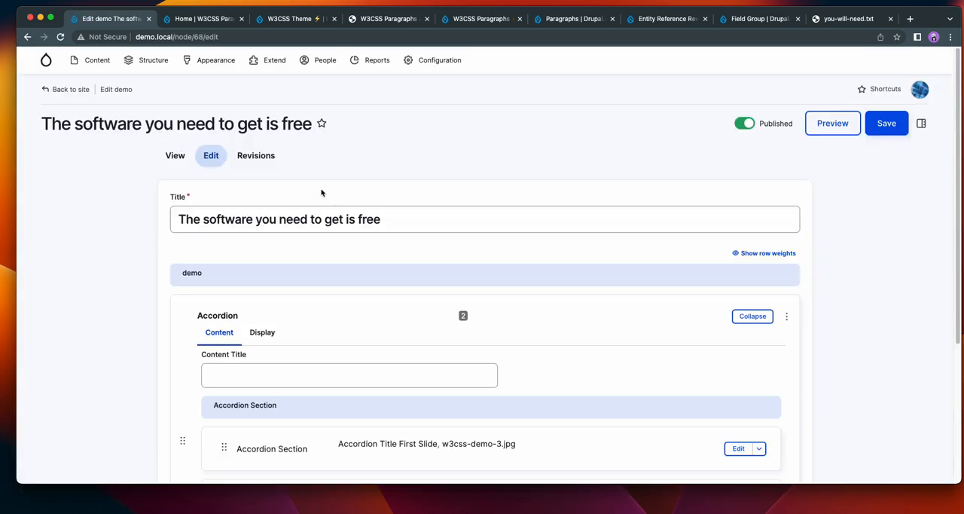
left_click(262, 334)
scroll(514, 318, "down", 8)
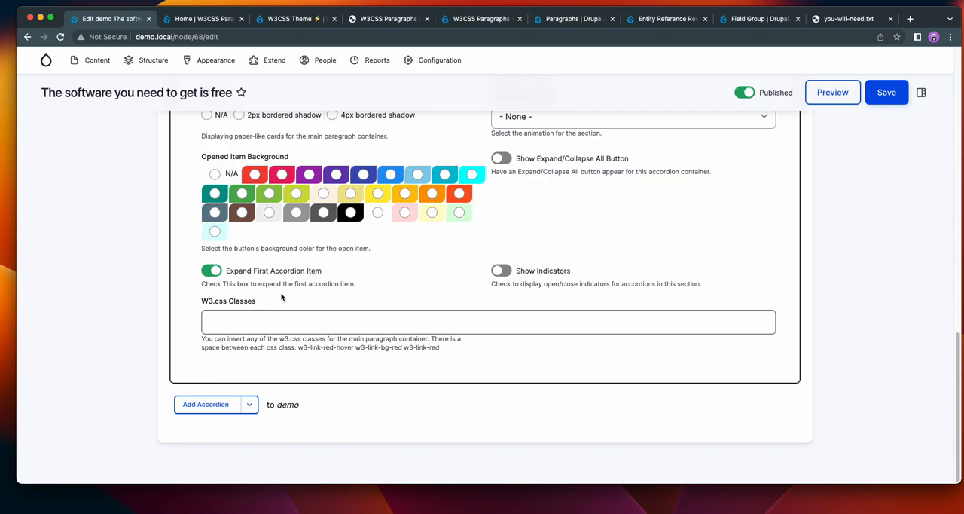
left_click(212, 270)
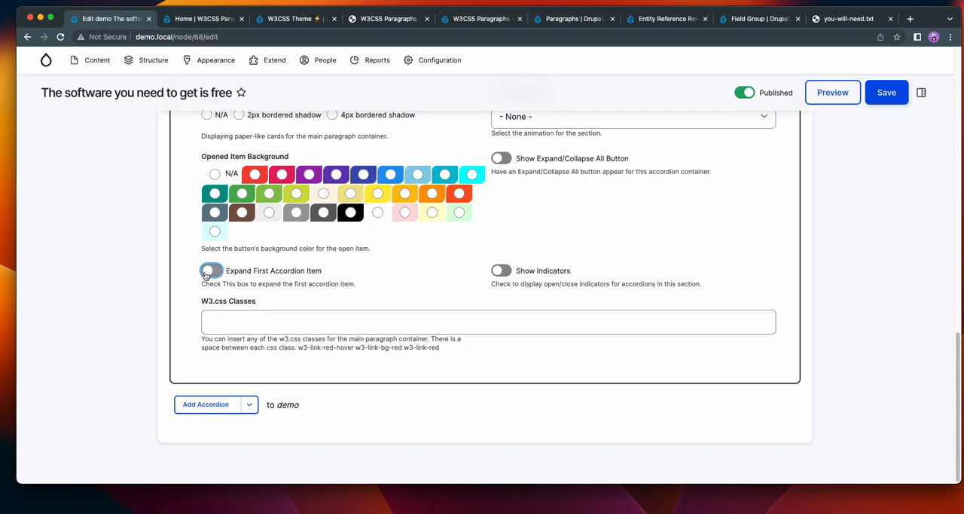
left_click(502, 272)
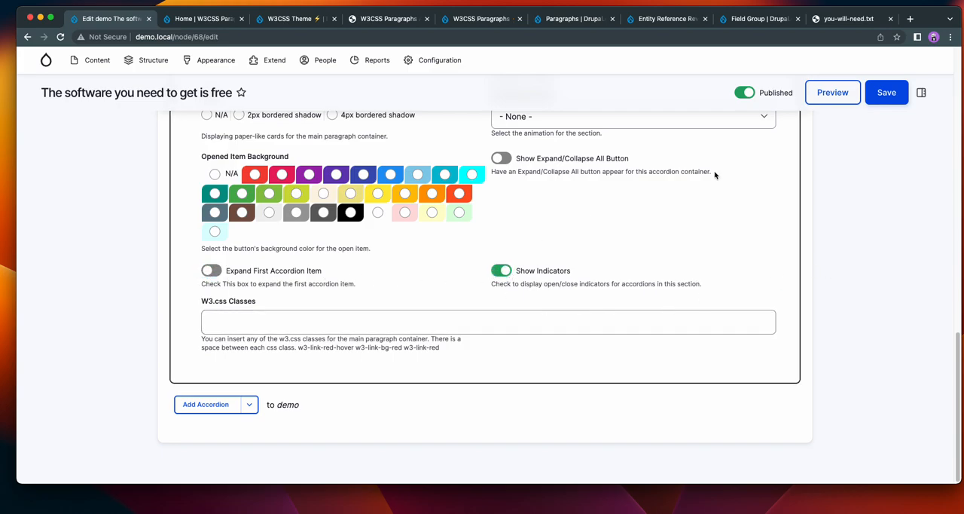
left_click(887, 93)
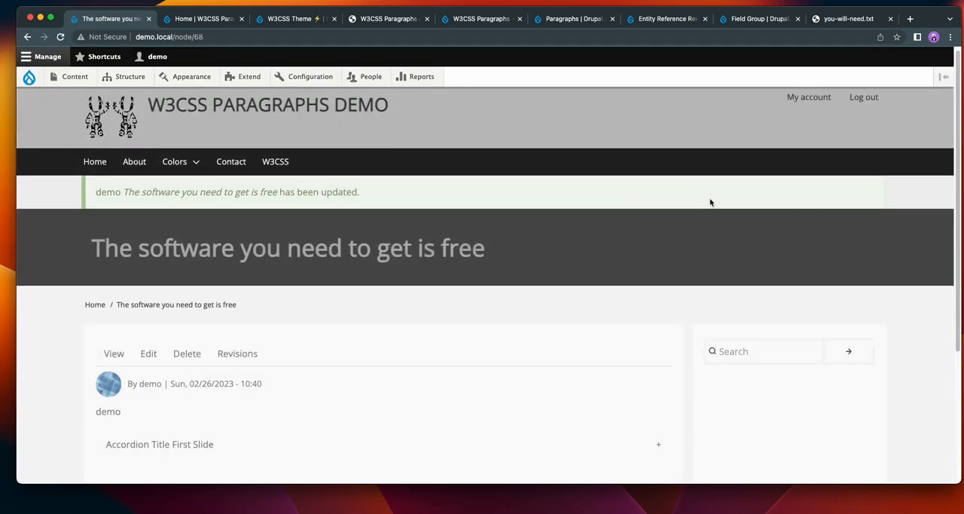
Test the open/close indicator by expanding and collapsing the "Accordion Title First Slide" item on the page.
scroll(710, 201, "down", 5)
left_click(660, 268)
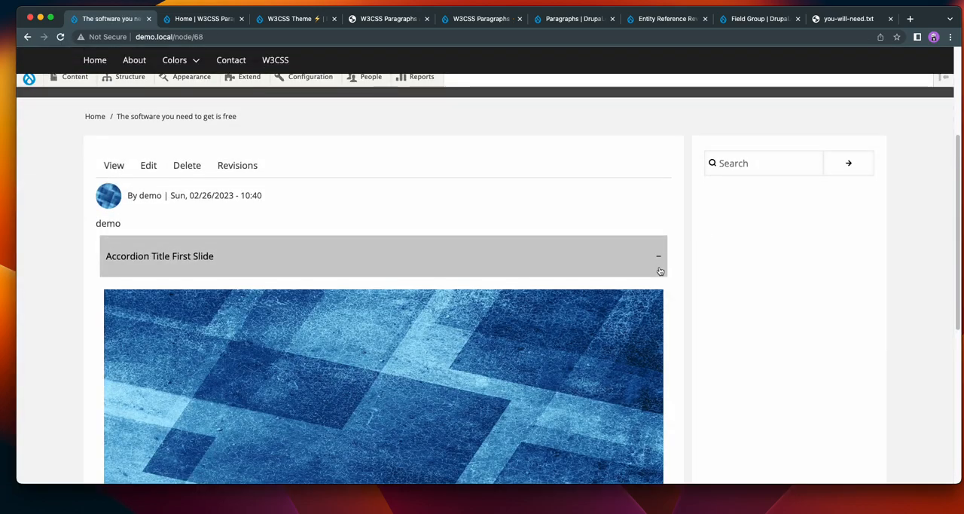
left_click(657, 260)
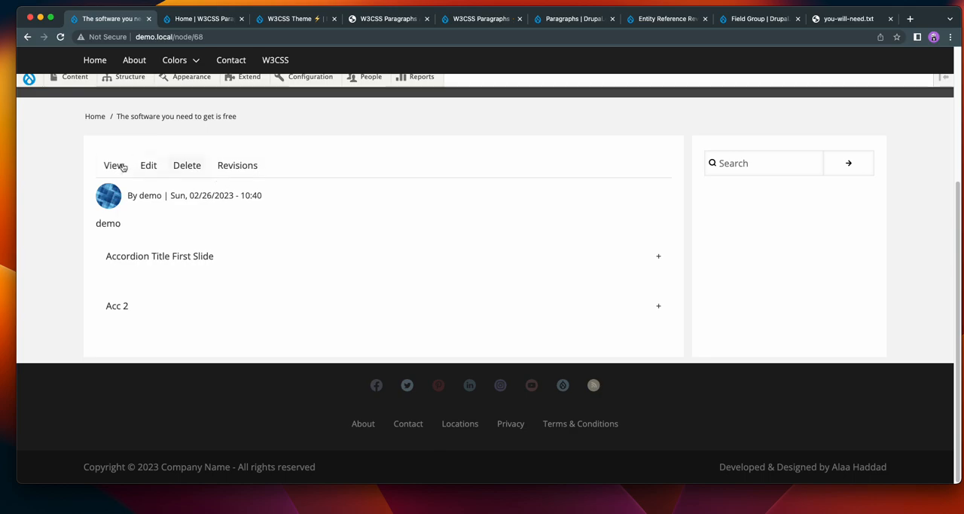
Edit the Accordion's display settings to enable Show Expand/Collapse All Button and set Animated Section to Animated Tab Top.
left_click(154, 171)
scroll(271, 226, "down", 2)
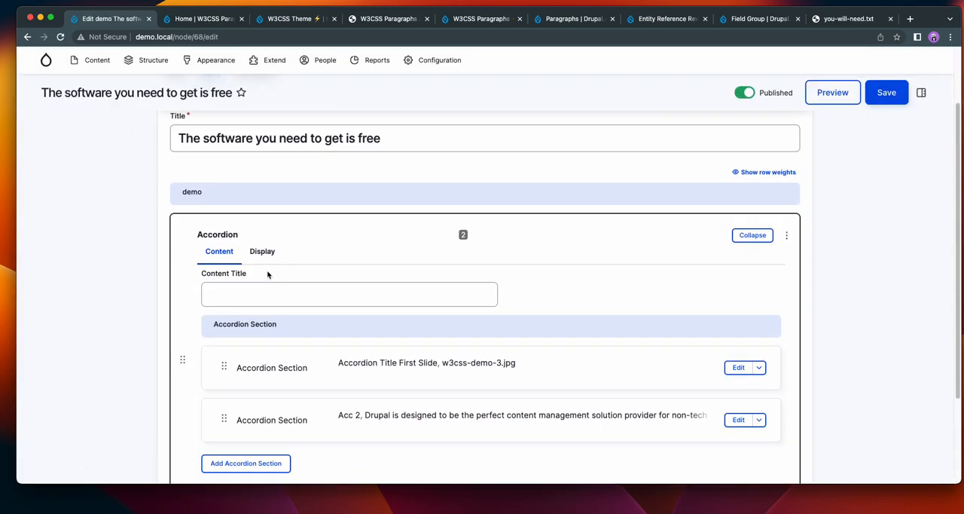
left_click(262, 252)
scroll(859, 340, "down", 10)
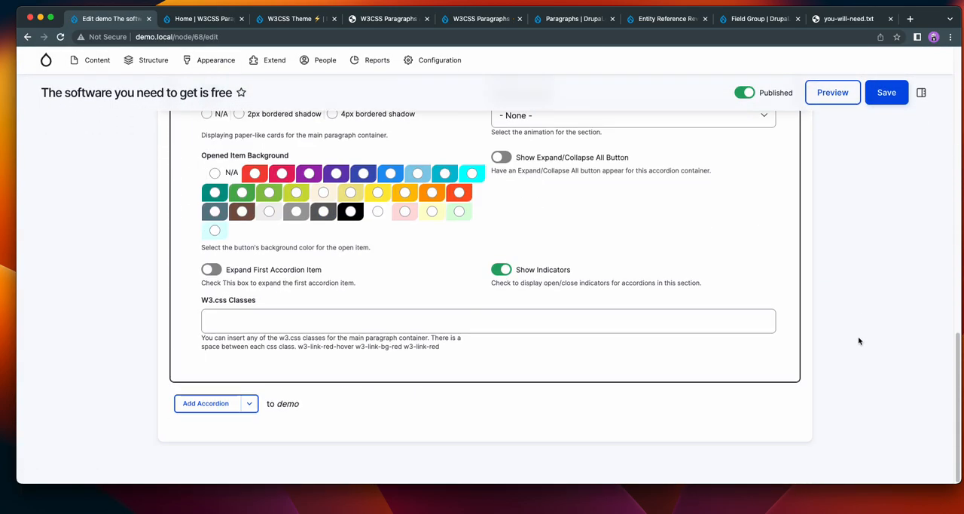
scroll(859, 340, "up", 1)
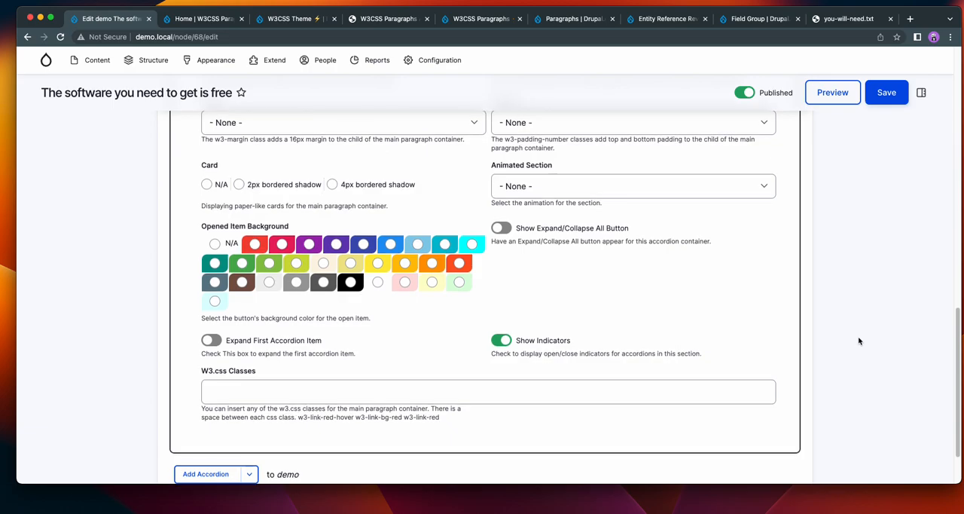
left_click(500, 229)
left_click(606, 186)
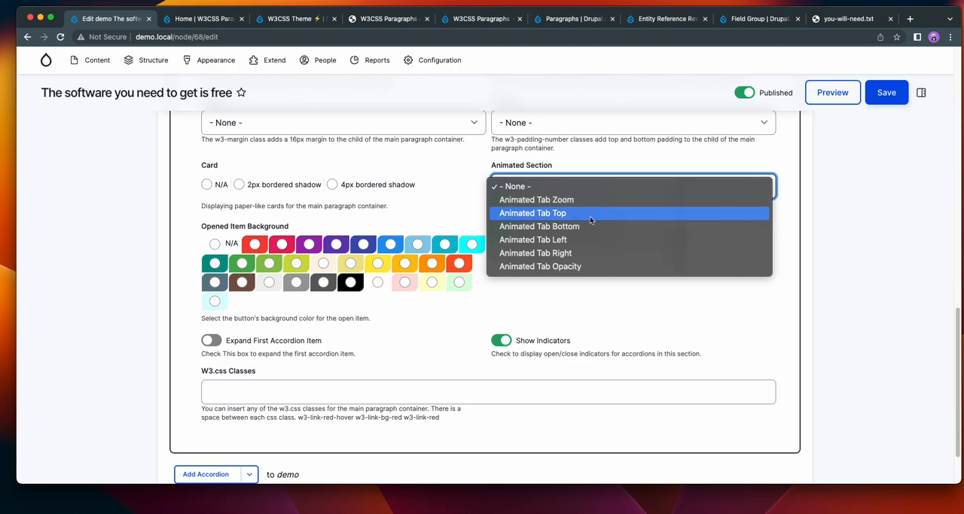
left_click(590, 214)
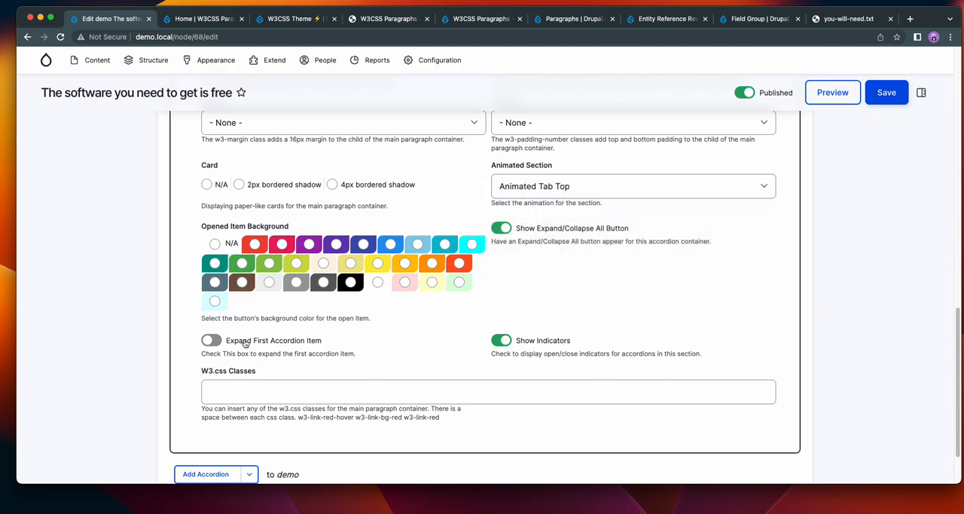
Enable Expand First Accordion Item, set the Opened Item Background to dark grey, and save the content.
left_click(212, 339)
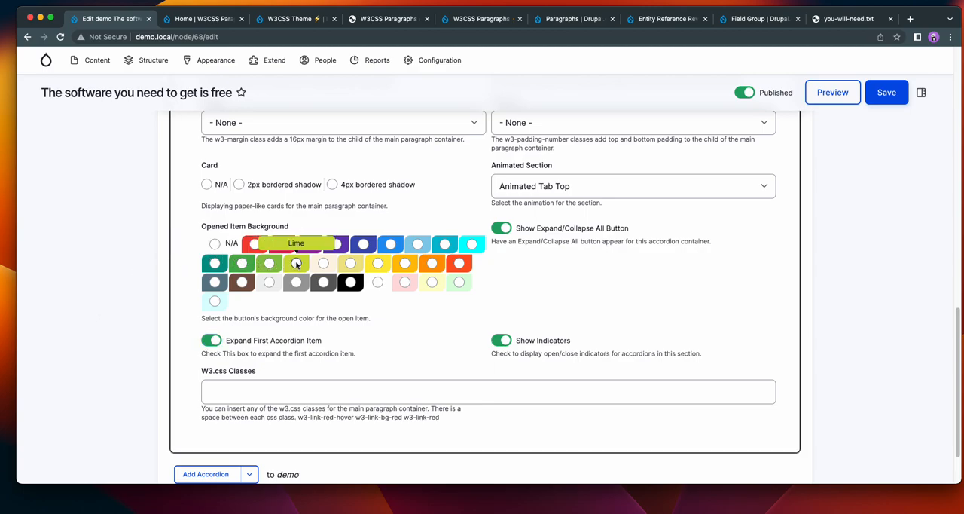
left_click(323, 282)
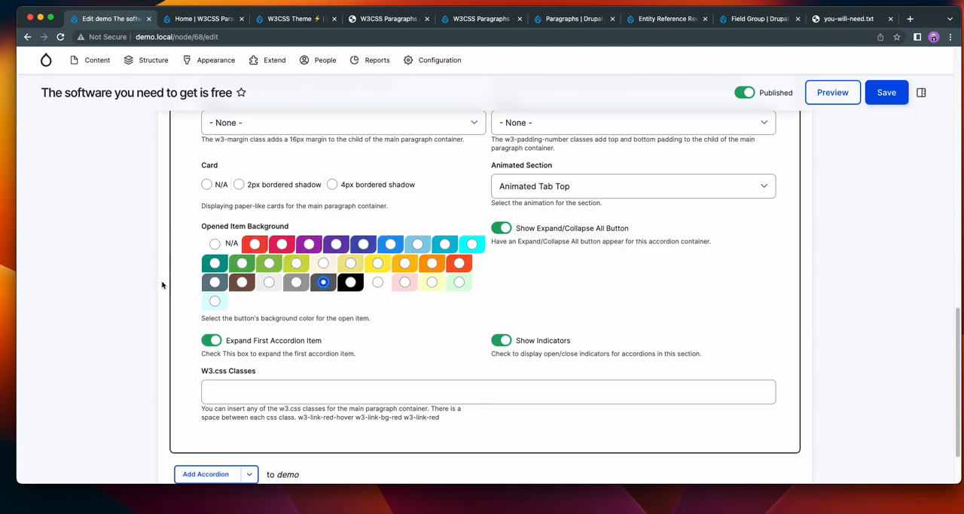
scroll(108, 272, "down", 2)
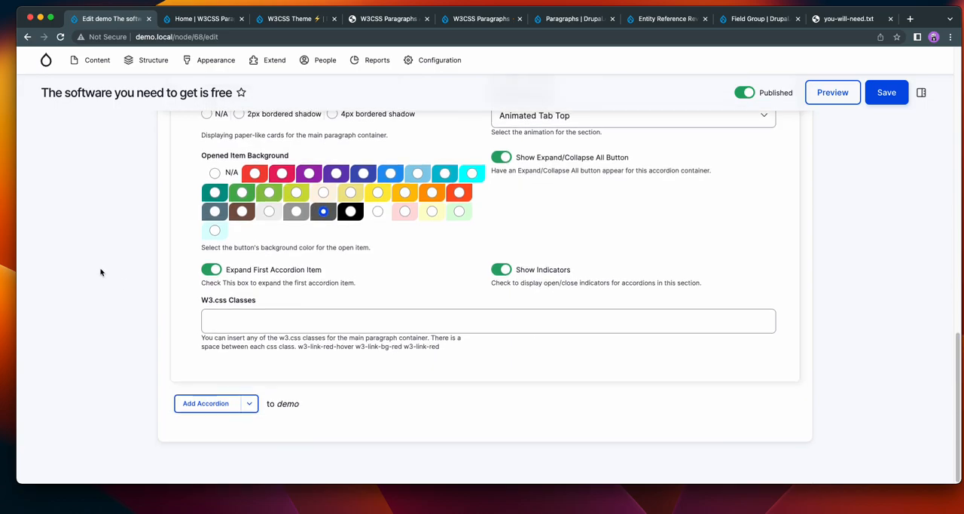
left_click(881, 100)
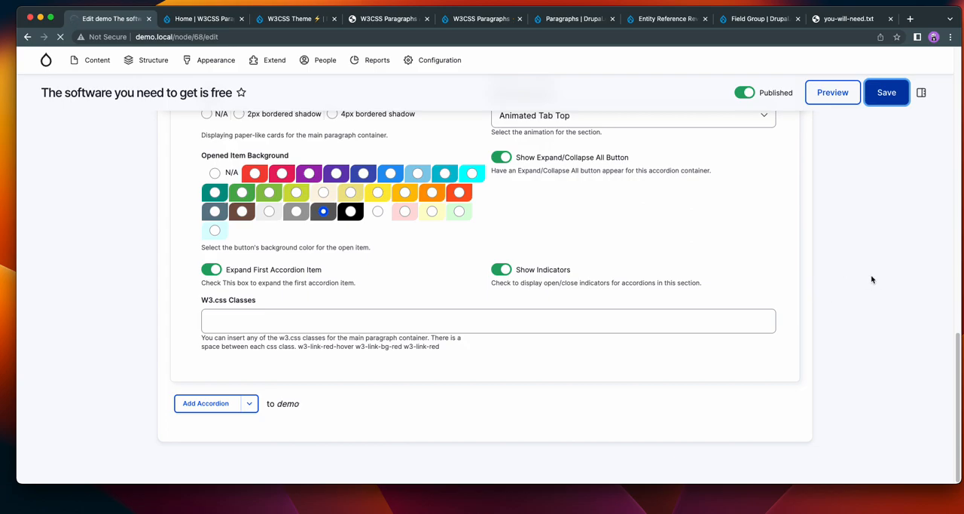
scroll(856, 265, "up", 4)
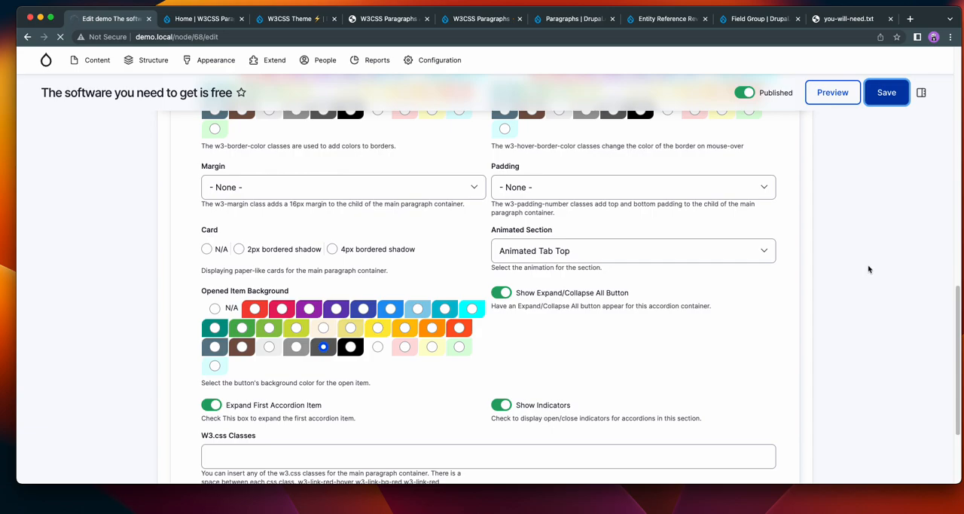
scroll(867, 268, "up", 2)
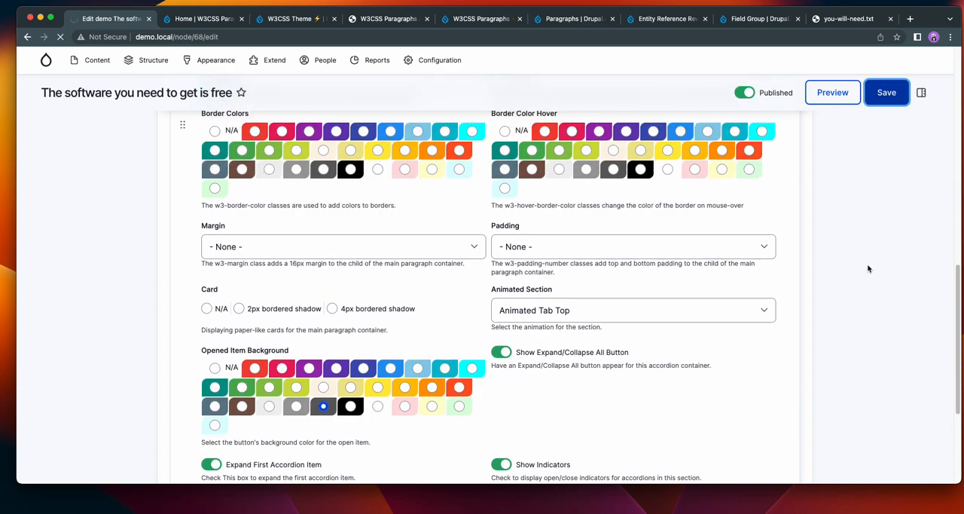
Review the styled accordion on the page and test expanding and collapsing all its items at once.
scroll(867, 265, "down", 10)
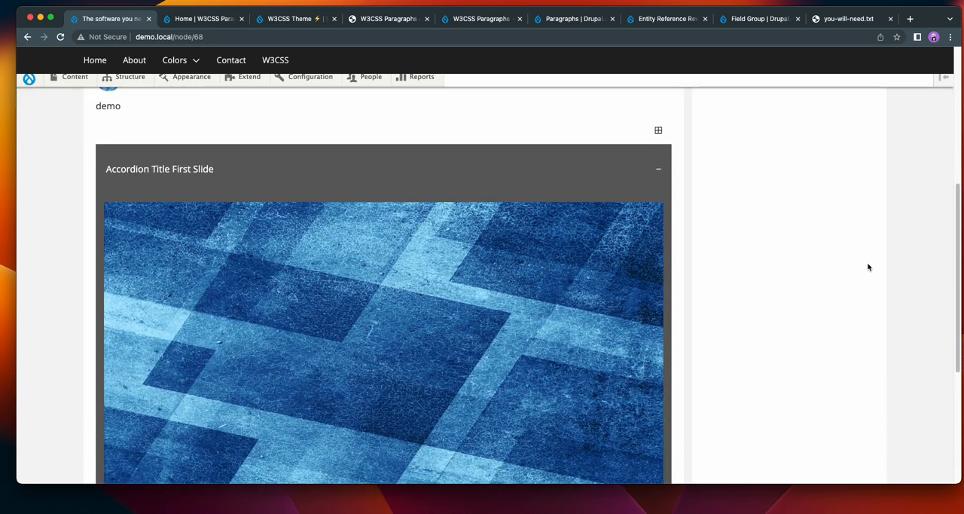
scroll(867, 267, "down", 5)
scroll(867, 267, "up", 8)
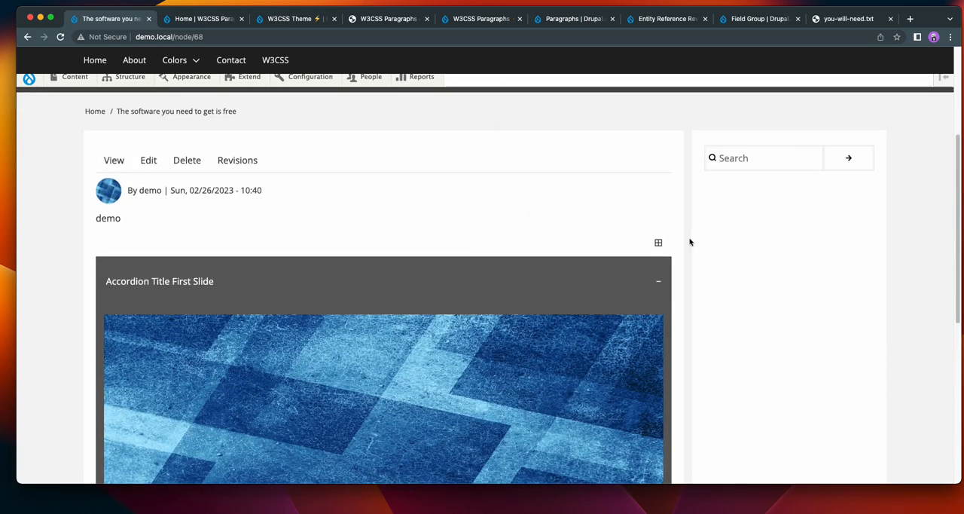
left_click(665, 250)
left_click(659, 246)
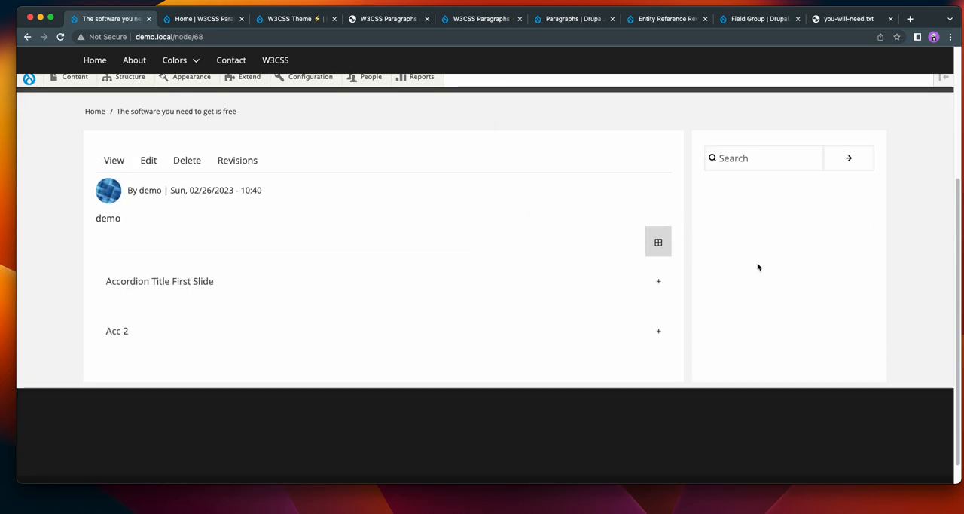
left_click(656, 243)
scroll(802, 260, "down", 5)
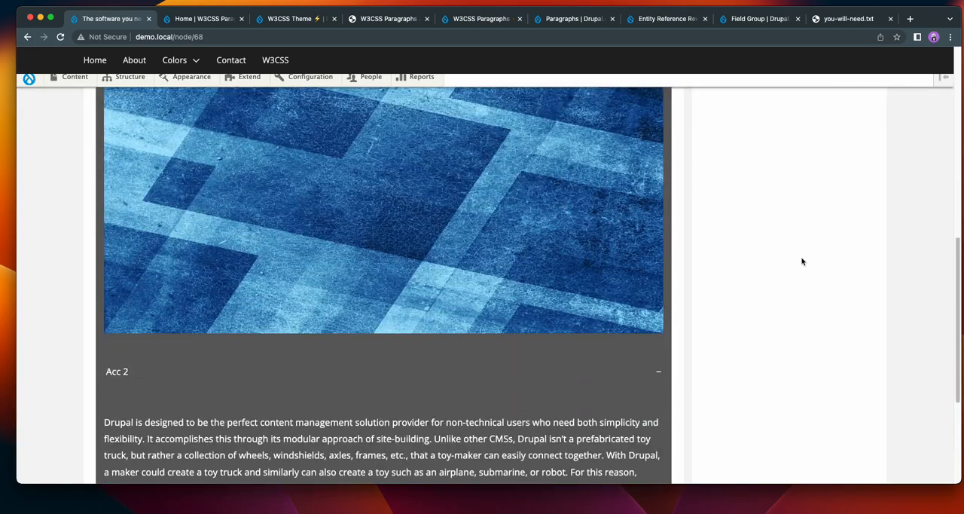
scroll(802, 260, "up", 7)
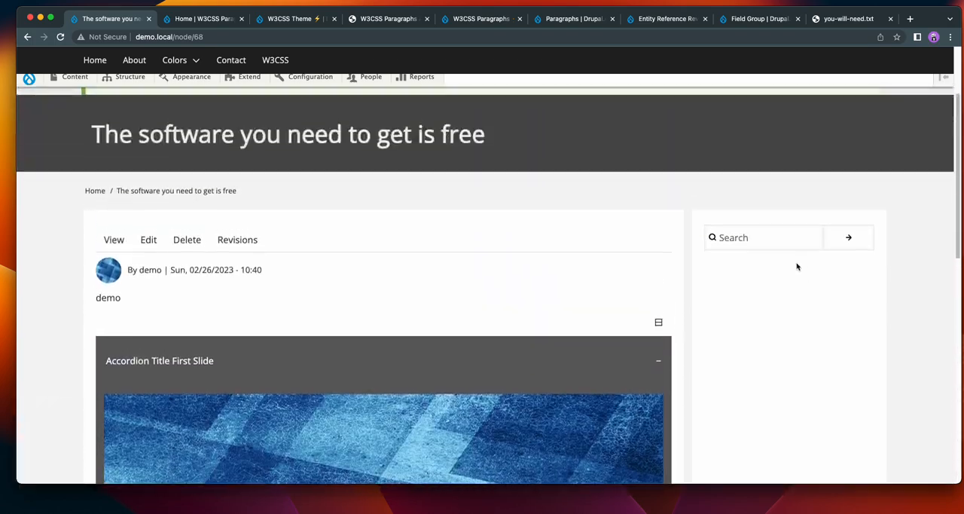
left_click(657, 322)
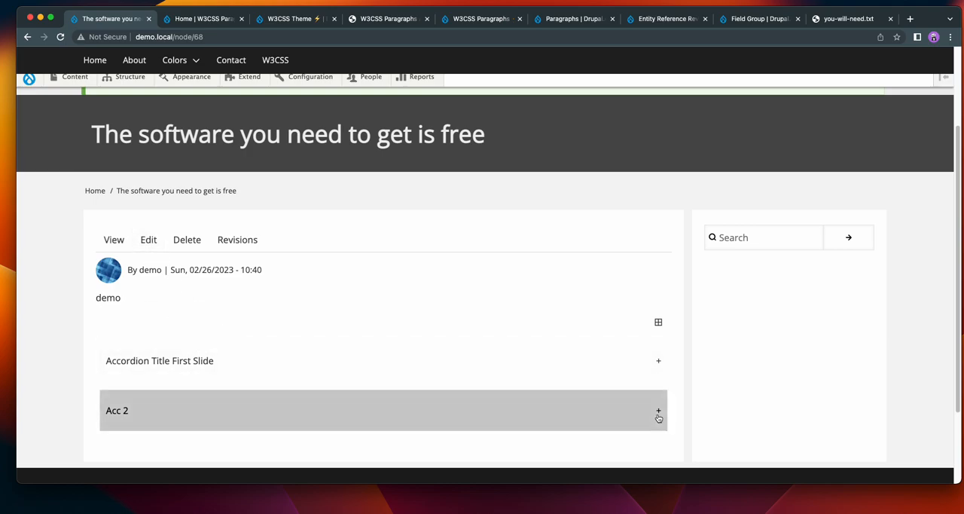
Test expanding and collapsing the "Accordion Title First Slide" item individually on the page.
left_click(654, 365)
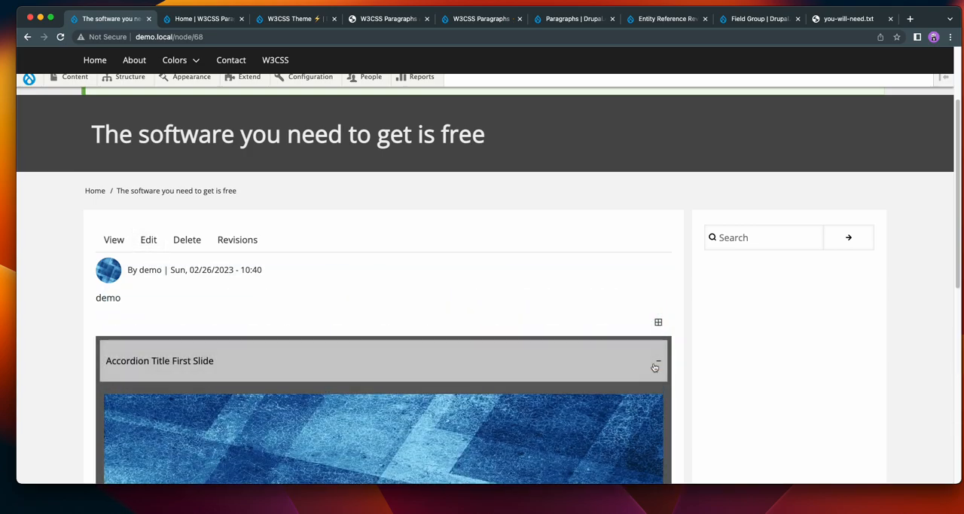
left_click(586, 370)
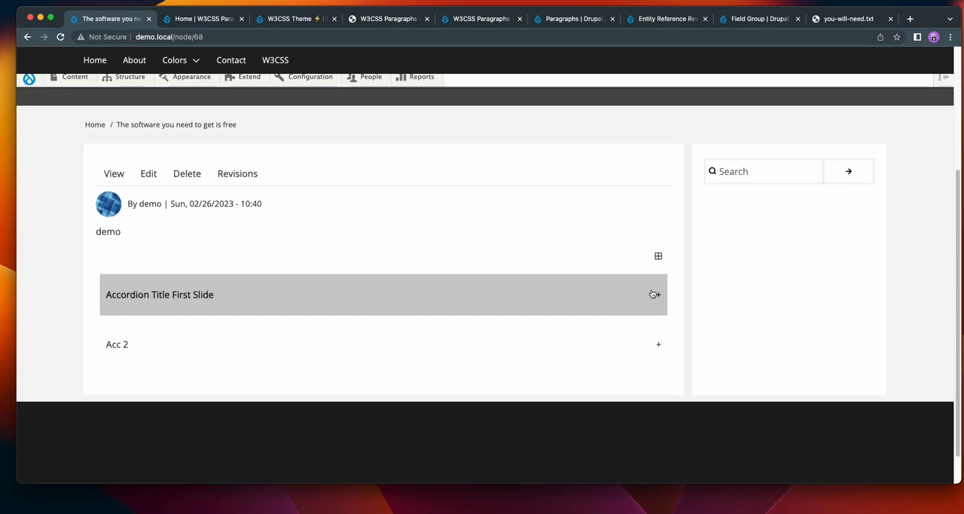
left_click(631, 295)
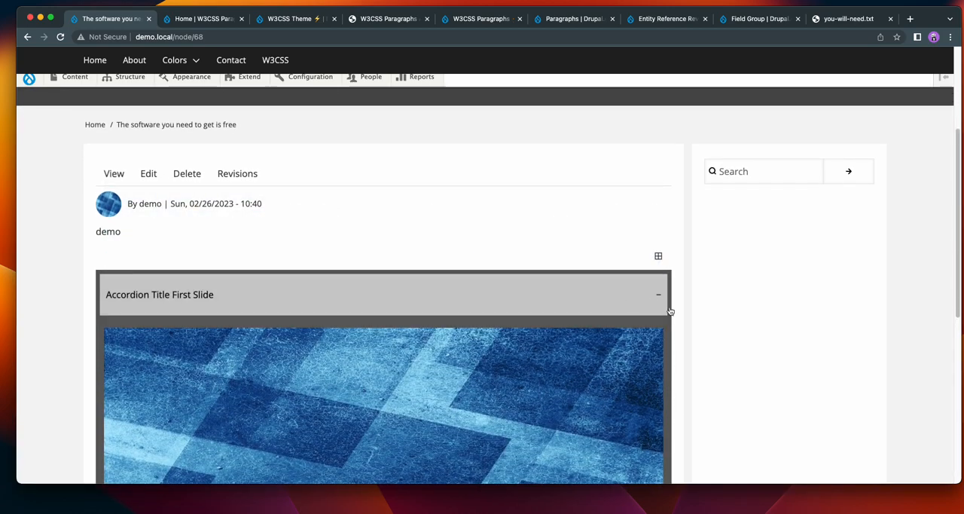
Switch to the W3CSS Paragraphs Accordion Bundle demo page and test the Main Accordion Animated Tab Zoom, expanding sections (1) and (2).
left_click(399, 19)
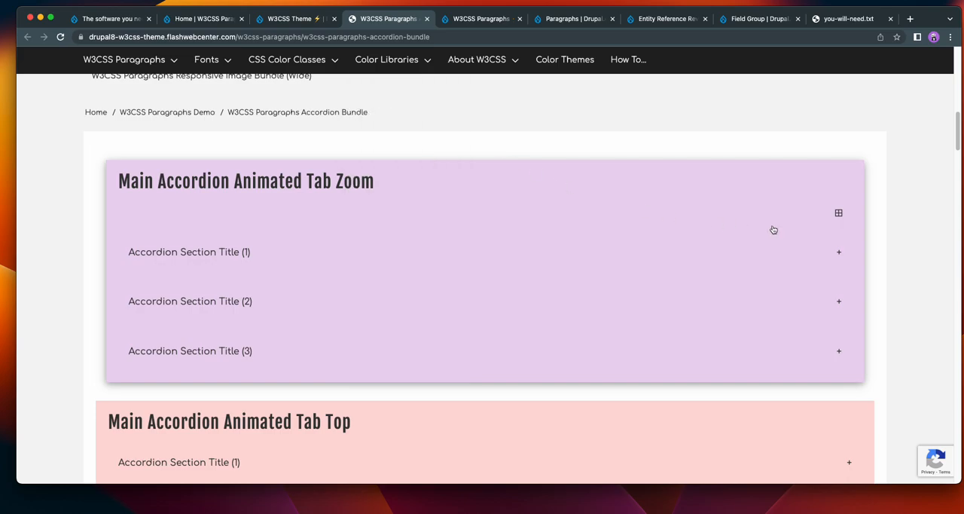
left_click(837, 216)
left_click(837, 216)
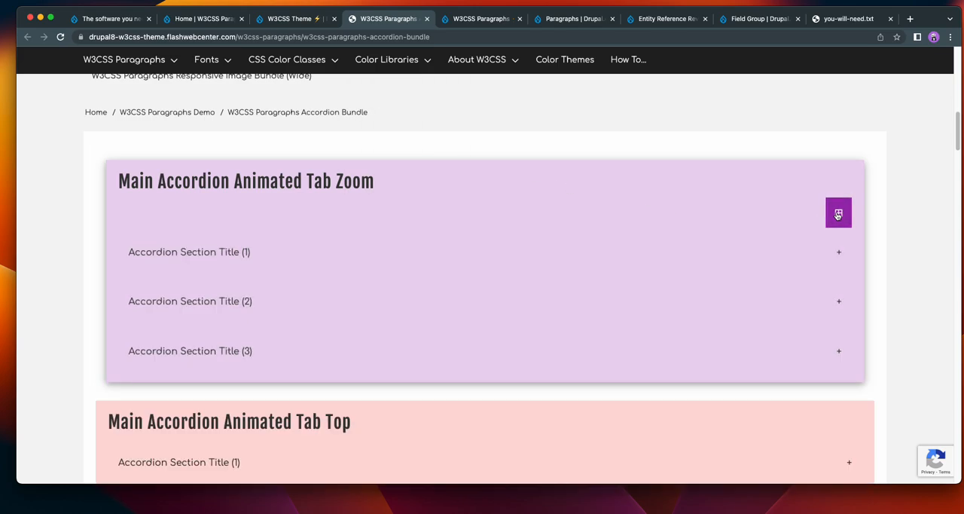
left_click(833, 304)
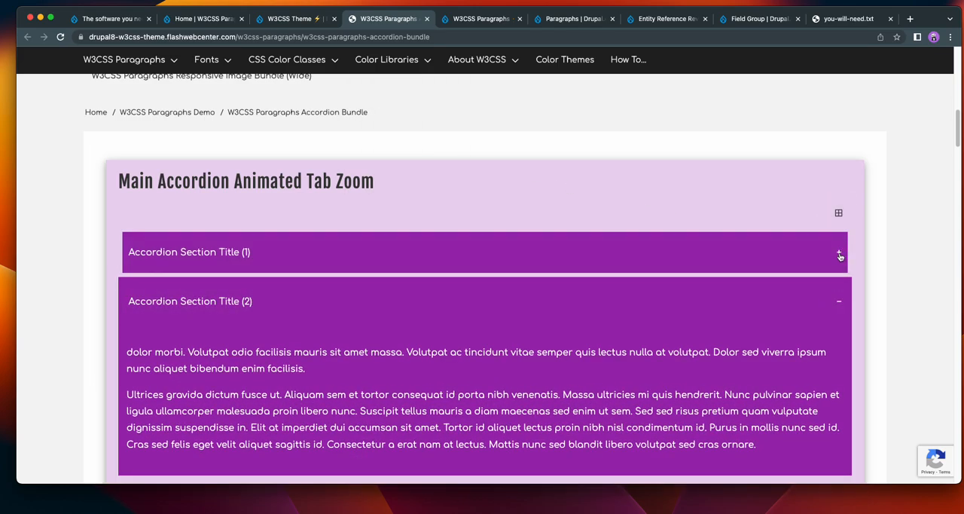
left_click(840, 257)
scroll(830, 251, "down", 5)
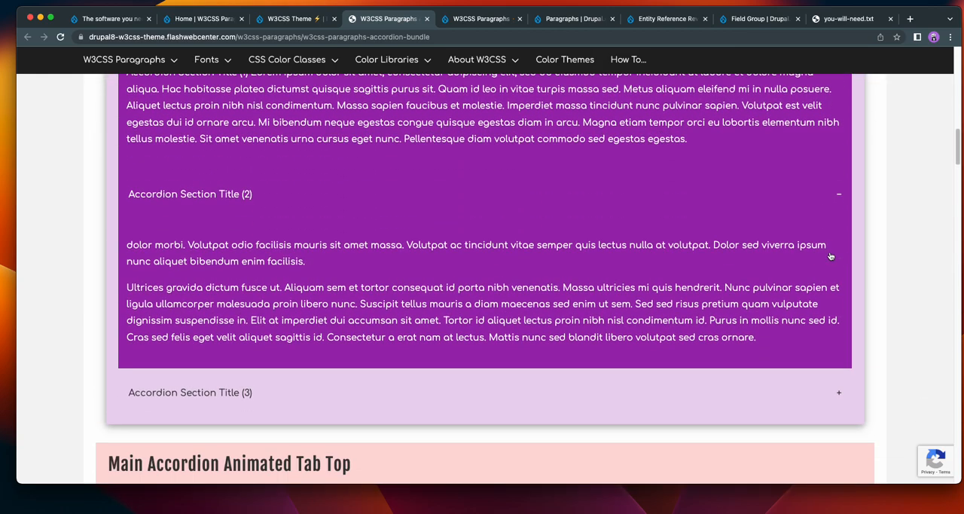
scroll(830, 256, "down", 1)
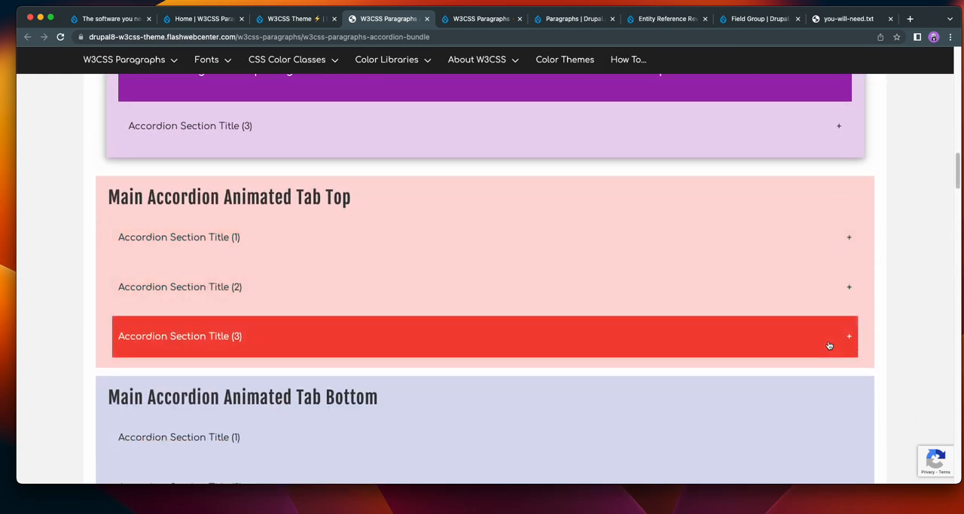
scroll(695, 254, "up", 10)
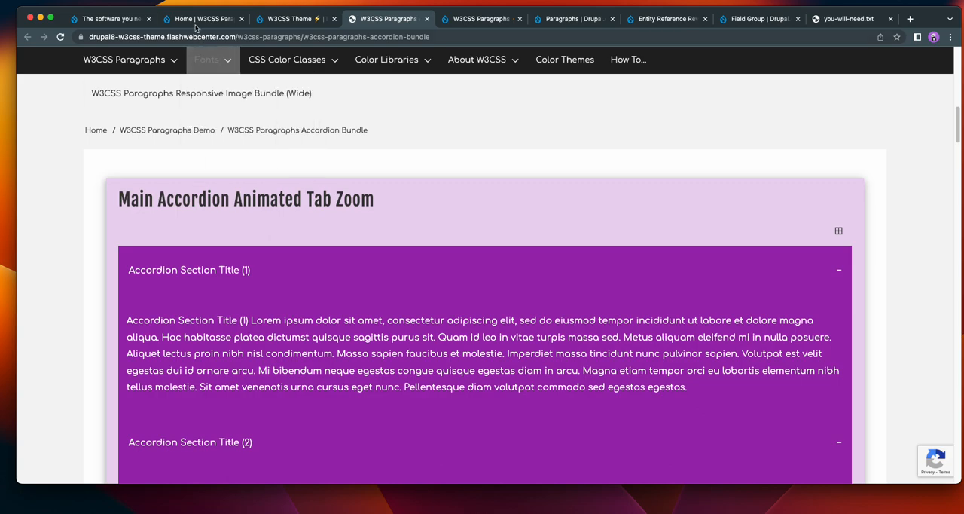
Return to "The software you need to get is free" page, expand the Acc 2 item and review both opened items.
left_click(113, 19)
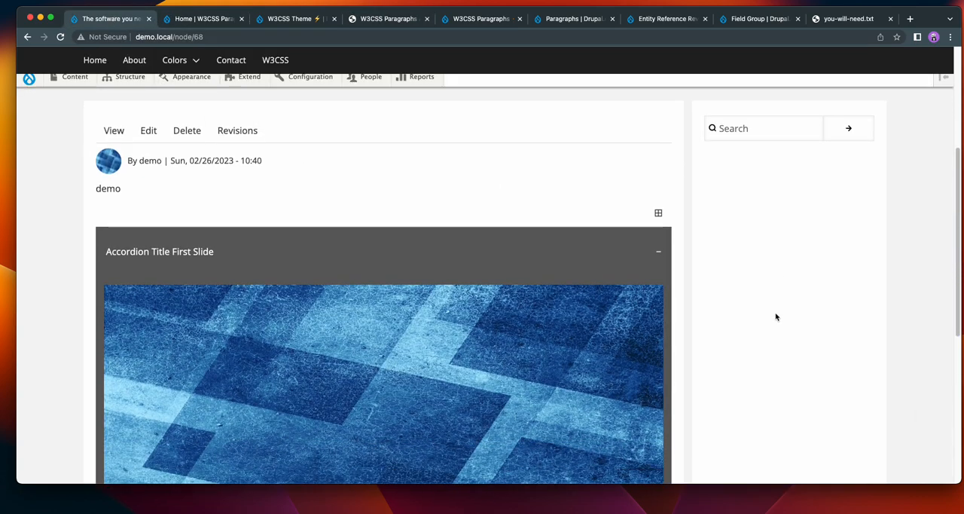
scroll(775, 316, "down", 5)
left_click(656, 308)
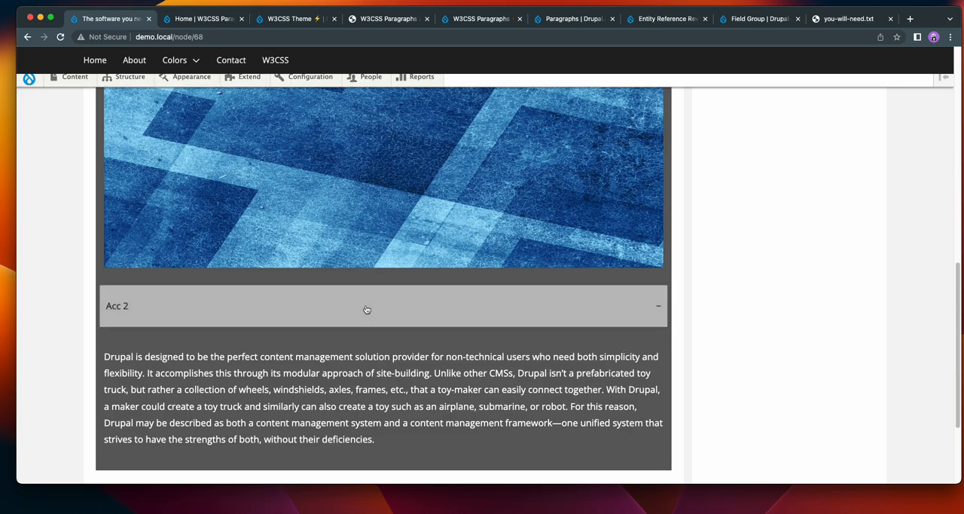
scroll(726, 321, "down", 2)
scroll(728, 322, "up", 15)
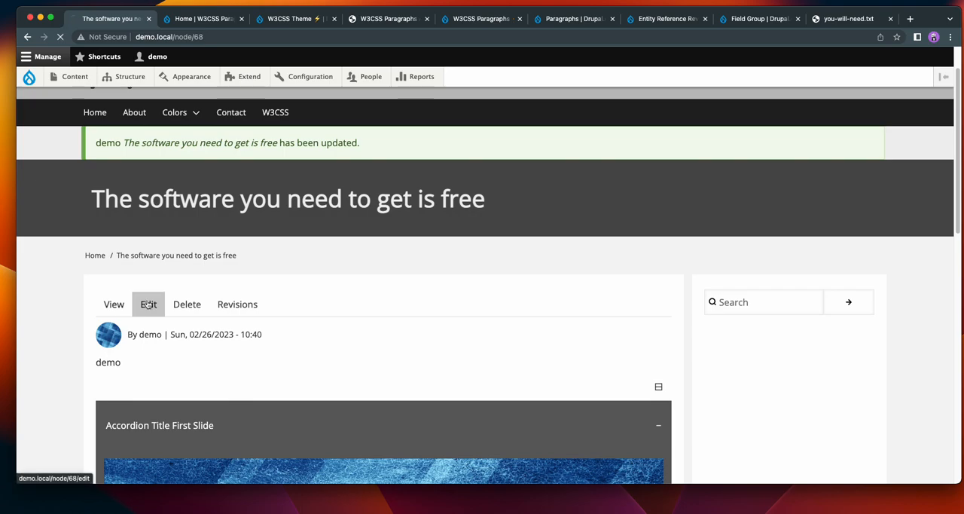
Edit the Accordion's display settings to use a 70 % Width and a lime green Background Color with 20 % opacity.
left_click(141, 305)
scroll(863, 293, "down", 3)
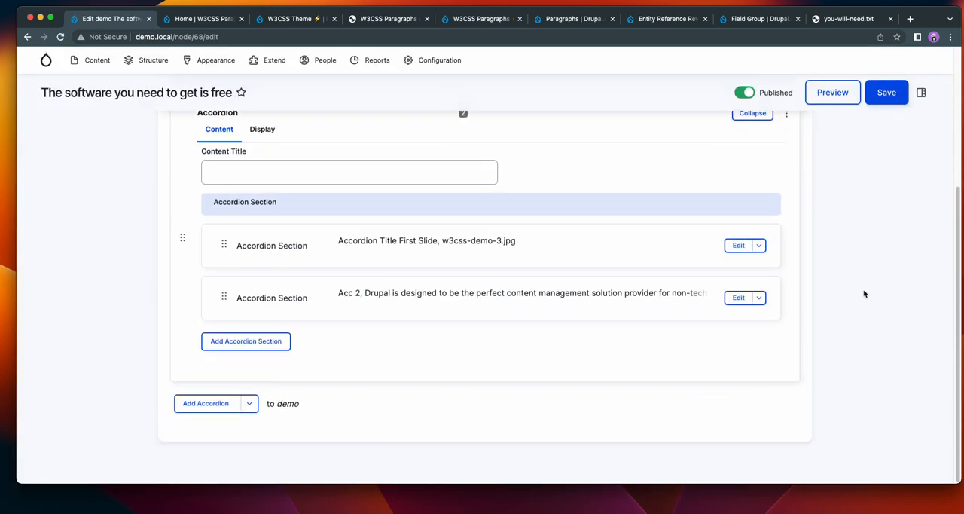
left_click(261, 205)
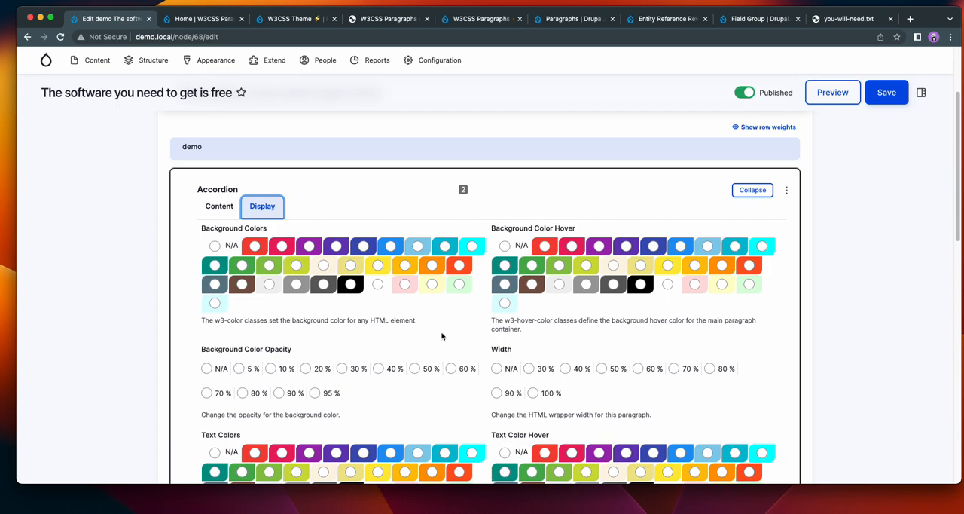
scroll(444, 333, "down", 1)
scroll(451, 330, "down", 4)
scroll(452, 326, "down", 5)
scroll(451, 325, "up", 1)
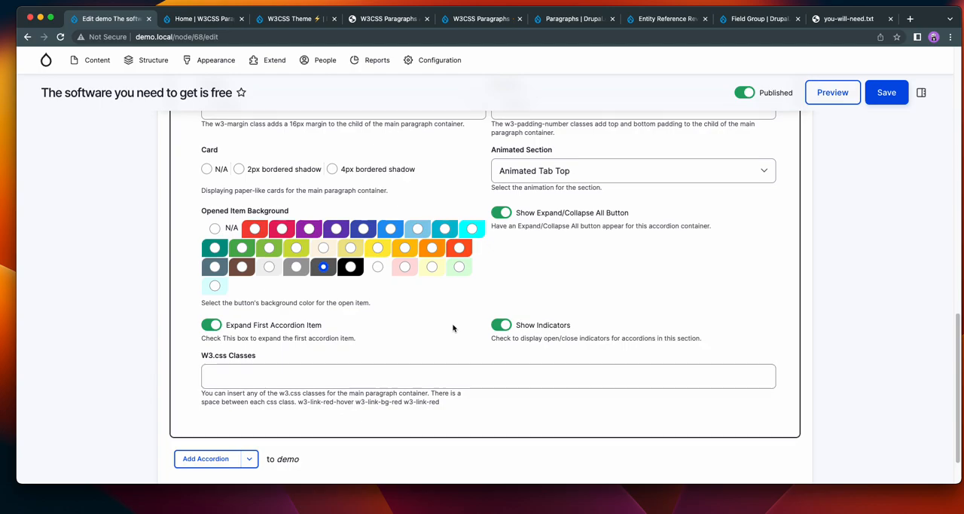
scroll(309, 325, "up", 1)
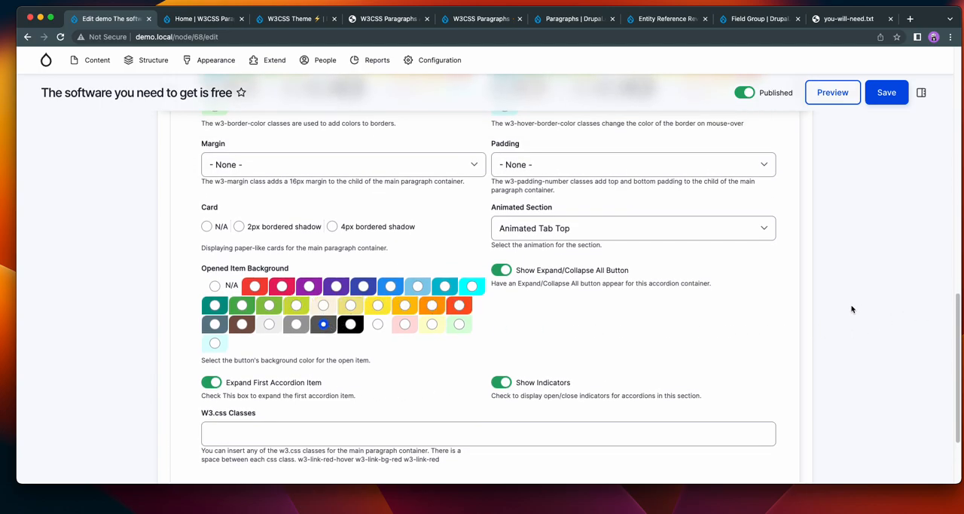
scroll(851, 307, "up", 8)
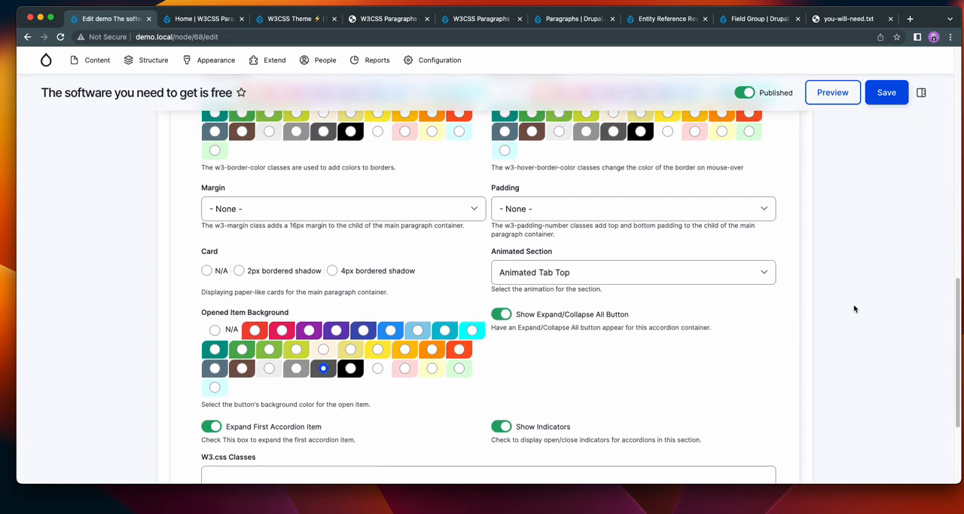
scroll(852, 307, "up", 1)
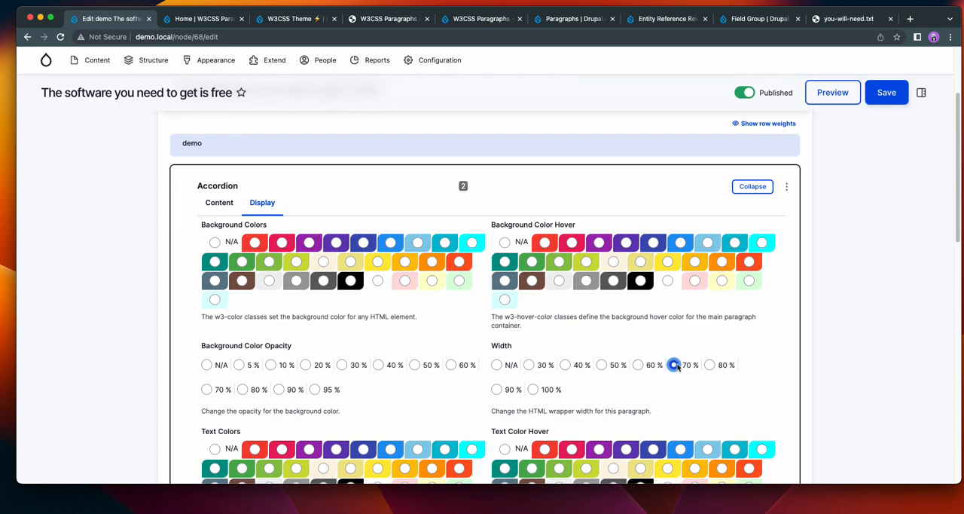
left_click(296, 262)
Set the Accordion's Opened Item Background to N/A and its Card to 4px bordered shadow, and save the content.
scroll(713, 360, "down", 10)
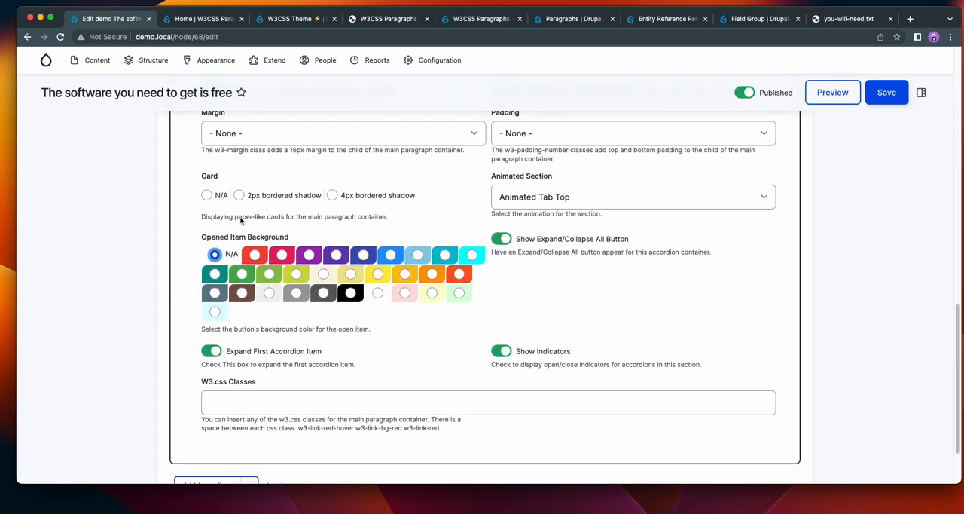
left_click(331, 195)
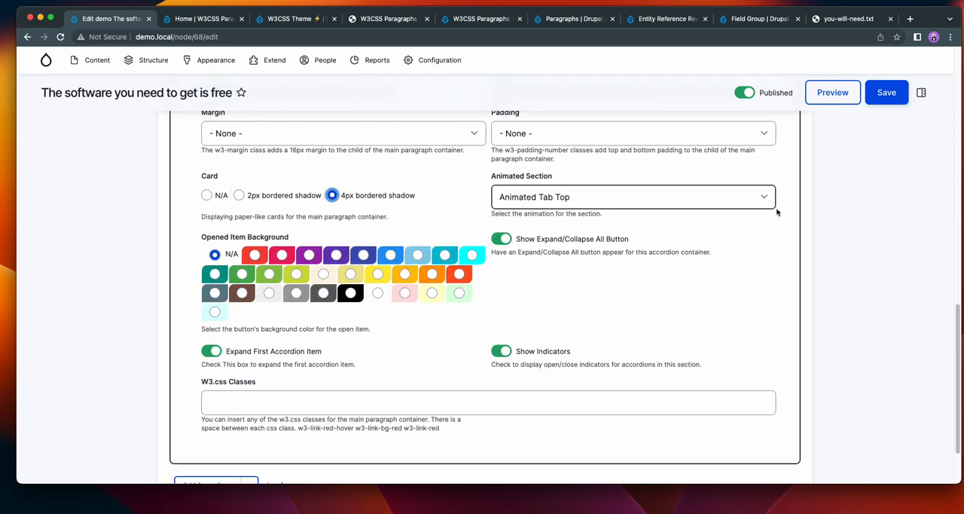
left_click(886, 92)
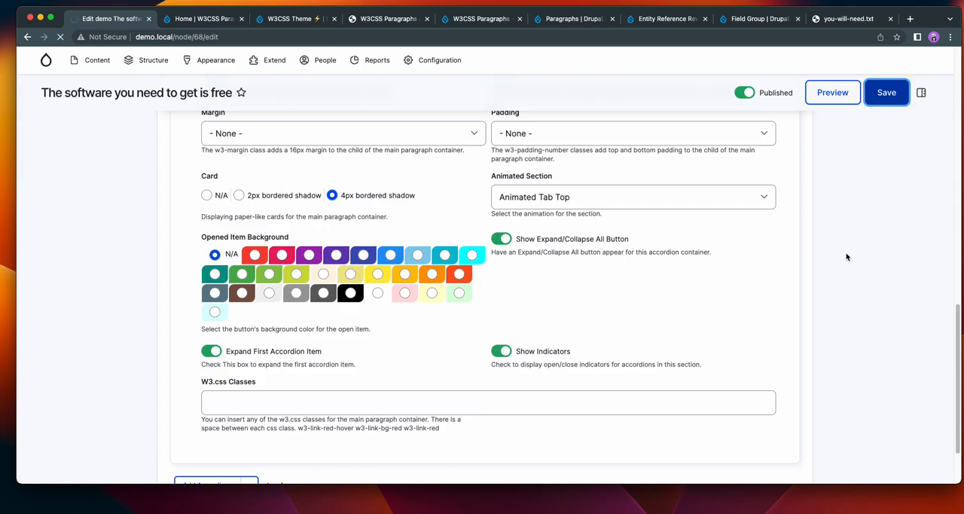
scroll(849, 259, "up", 6)
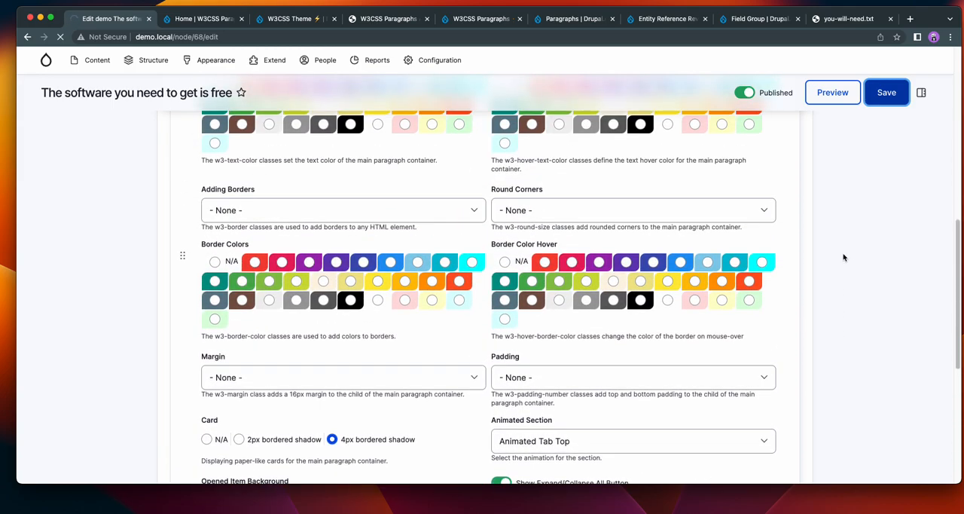
scroll(842, 259, "up", 3)
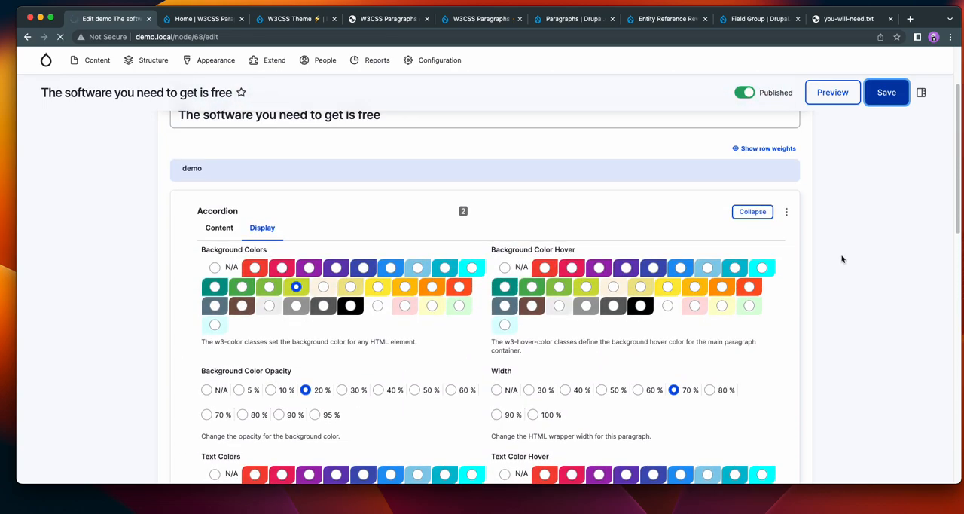
Review the restyled accordion on the page and test expanding and collapsing all its items at once.
scroll(842, 258, "down", 3)
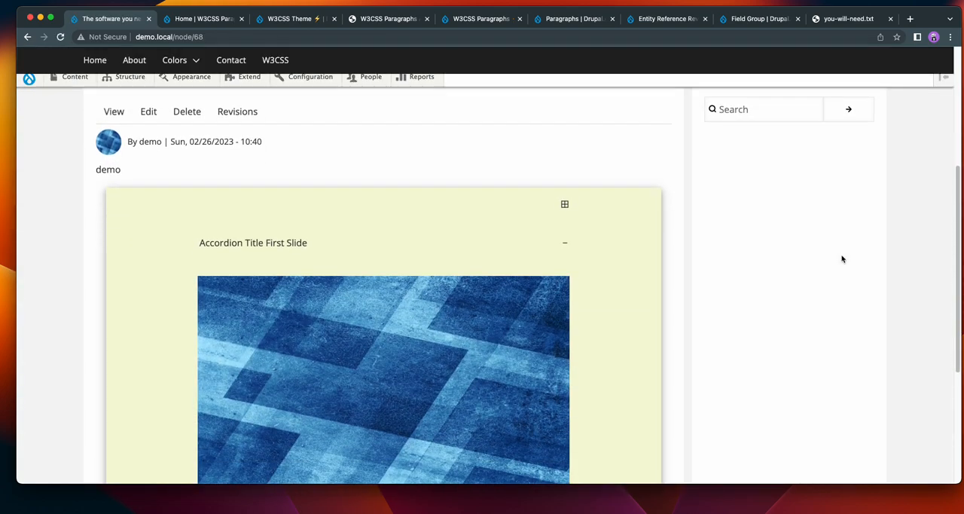
scroll(842, 259, "down", 2)
scroll(842, 259, "up", 3)
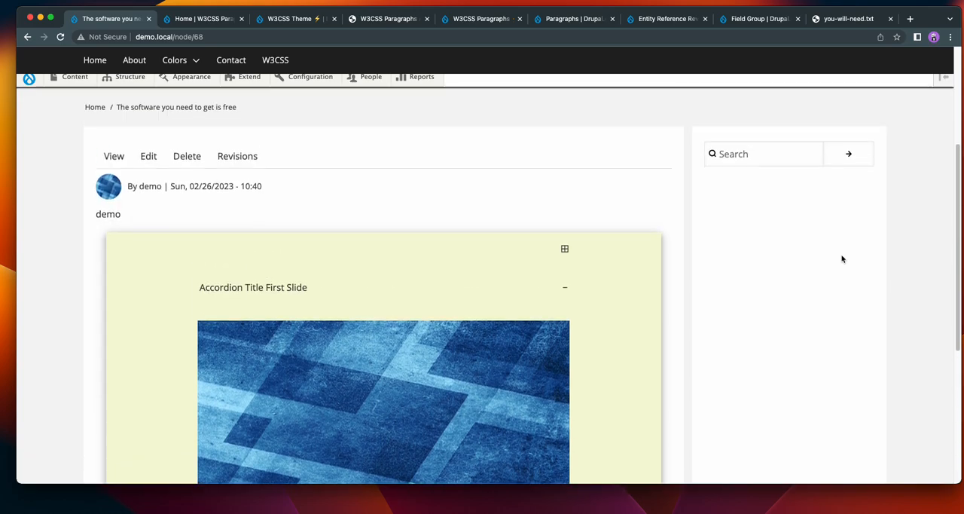
left_click(565, 250)
left_click(565, 250)
left_click(565, 250)
left_click(565, 250)
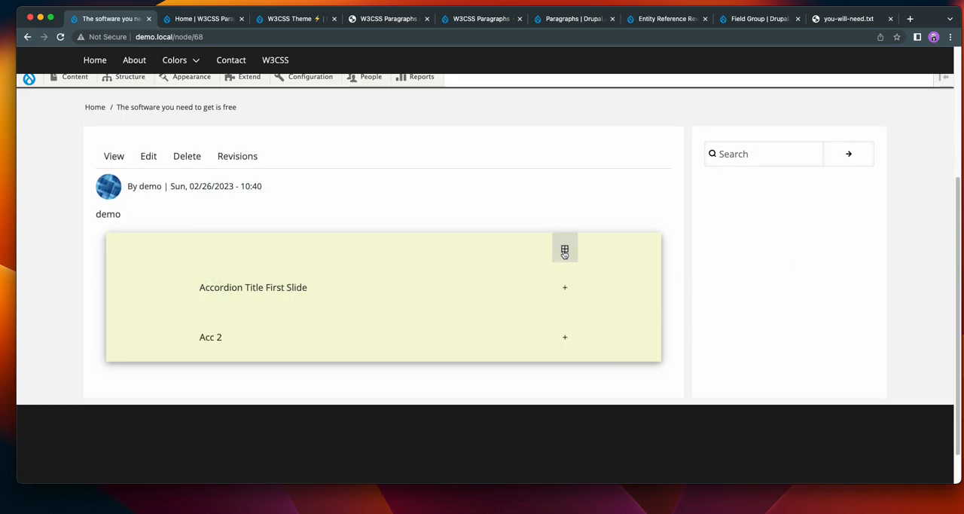
Test the items individually by expanding "Accordion Title First Slide" and Acc 2, and collapse Acc 2.
left_click(566, 288)
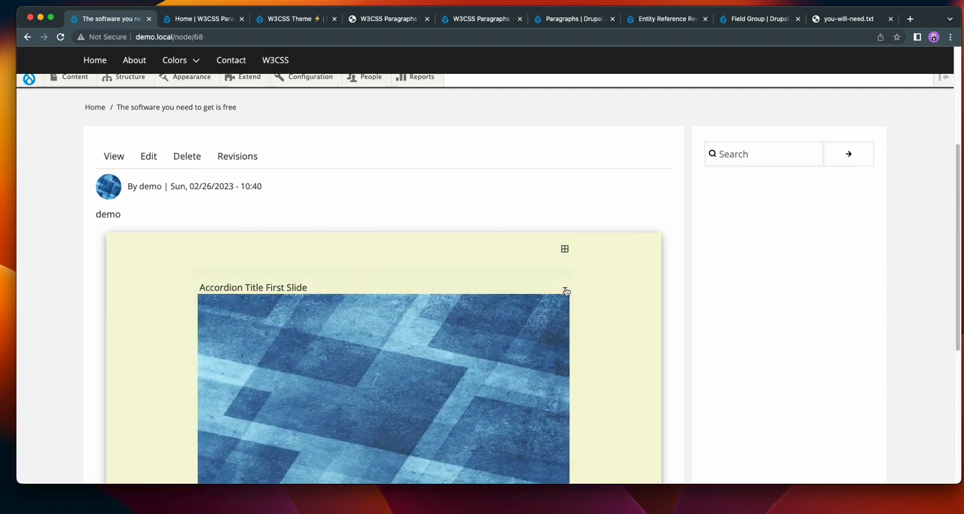
scroll(640, 291, "down", 3)
left_click(564, 402)
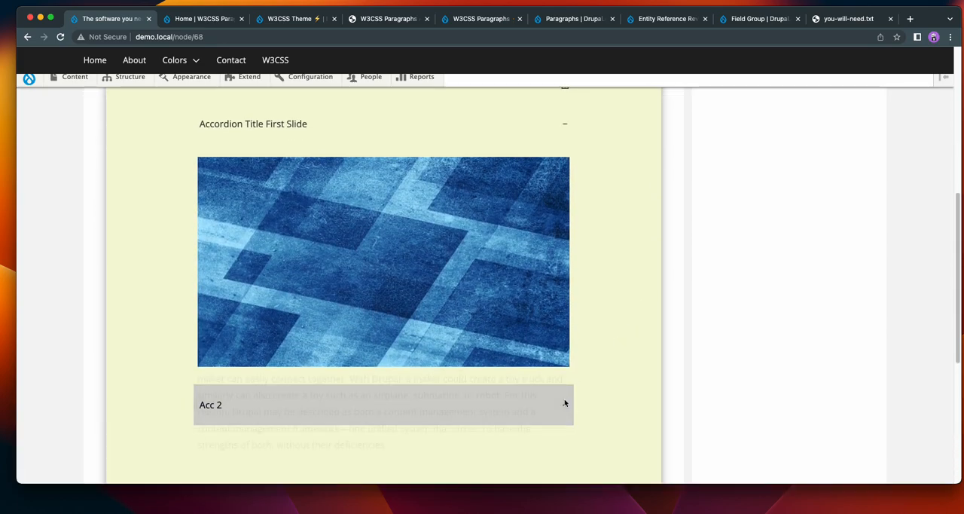
scroll(559, 403, "down", 3)
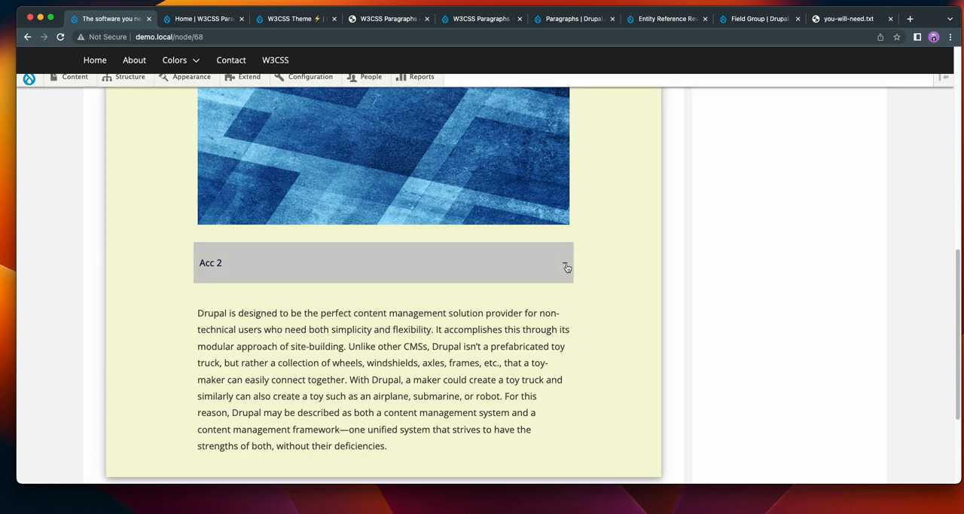
left_click(565, 265)
Open the content for editing and examine the fields of the Acc 2 section and its Simple paragraph.
scroll(768, 301, "up", 15)
left_click(148, 356)
scroll(452, 324, "down", 4)
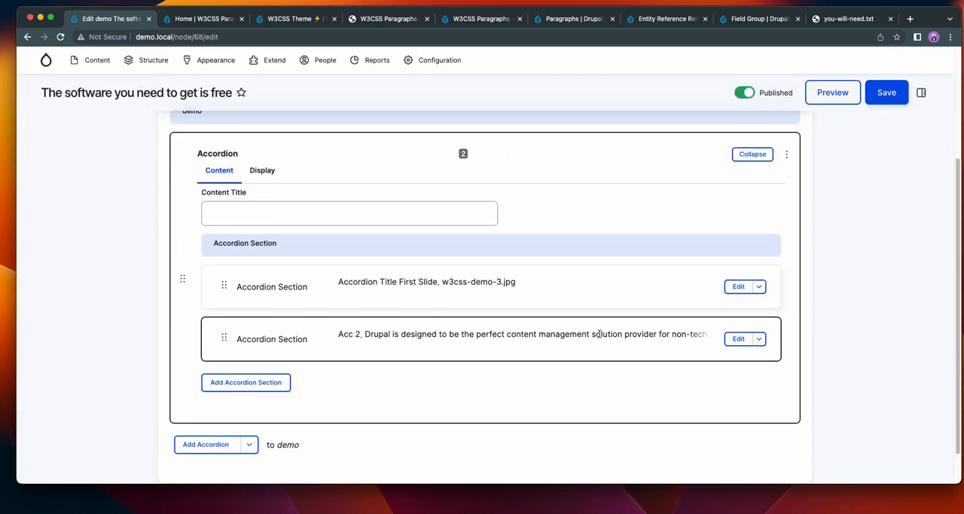
left_click(738, 340)
scroll(904, 305, "down", 5)
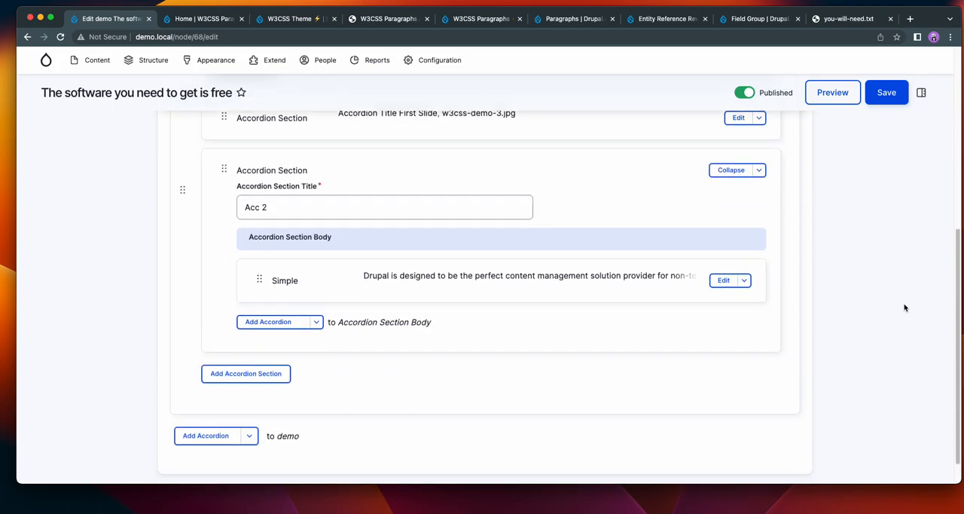
left_click(719, 280)
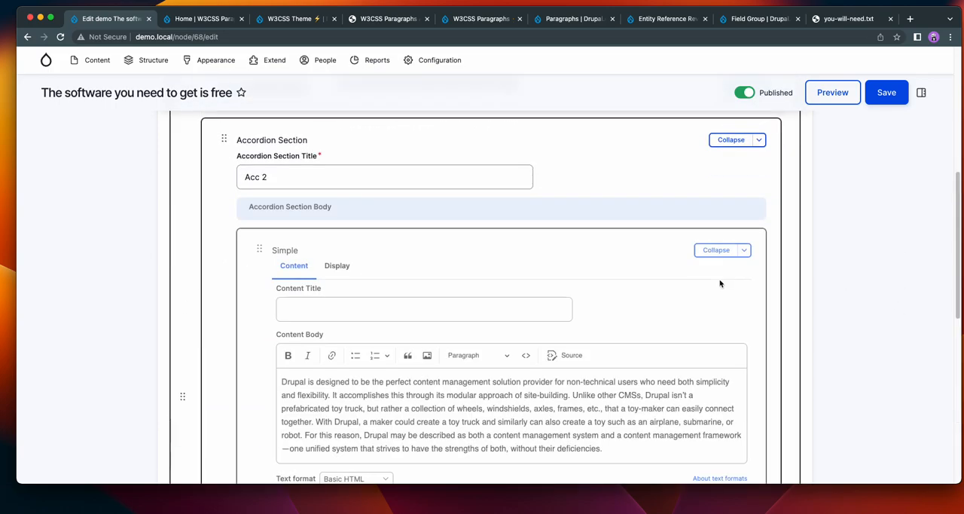
scroll(836, 316, "down", 4)
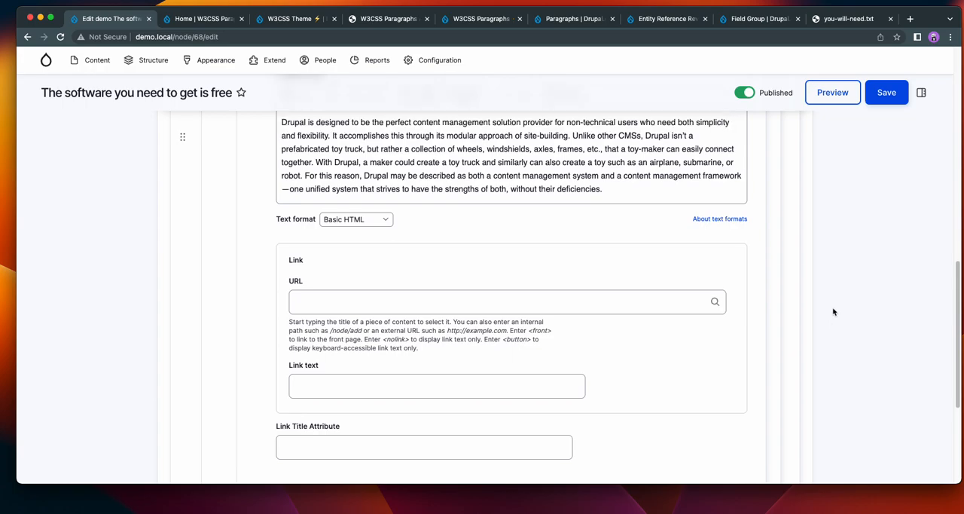
scroll(833, 311, "down", 3)
scroll(834, 316, "up", 7)
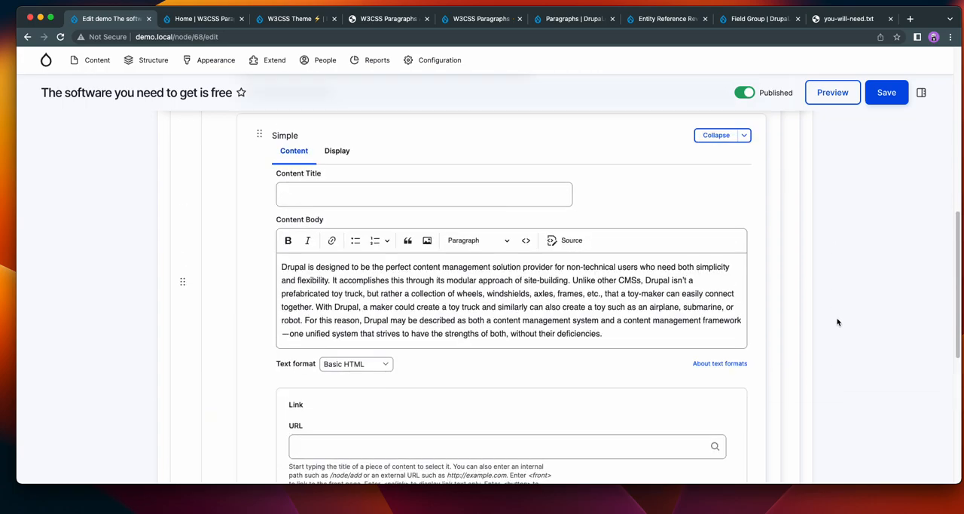
scroll(835, 322, "up", 5)
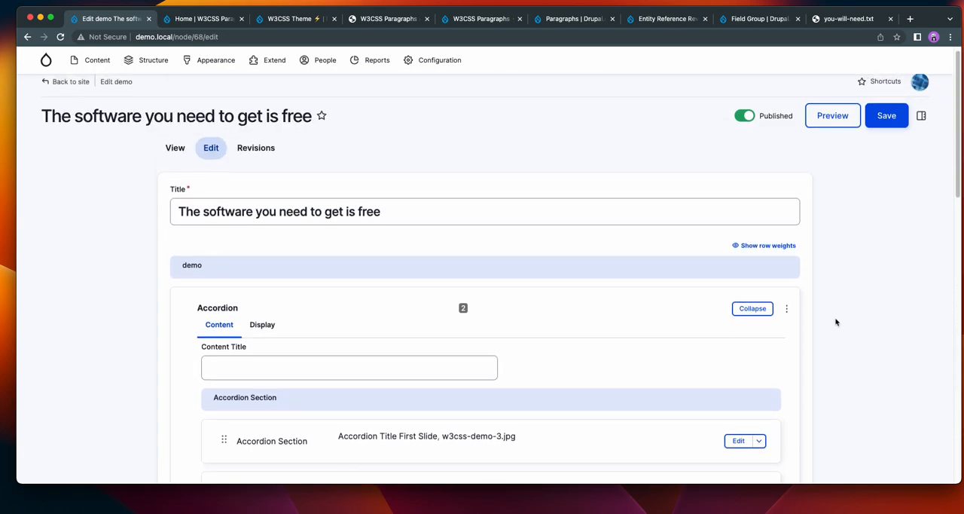
Review the Accordion's full set of display settings in the edit form.
left_click(262, 325)
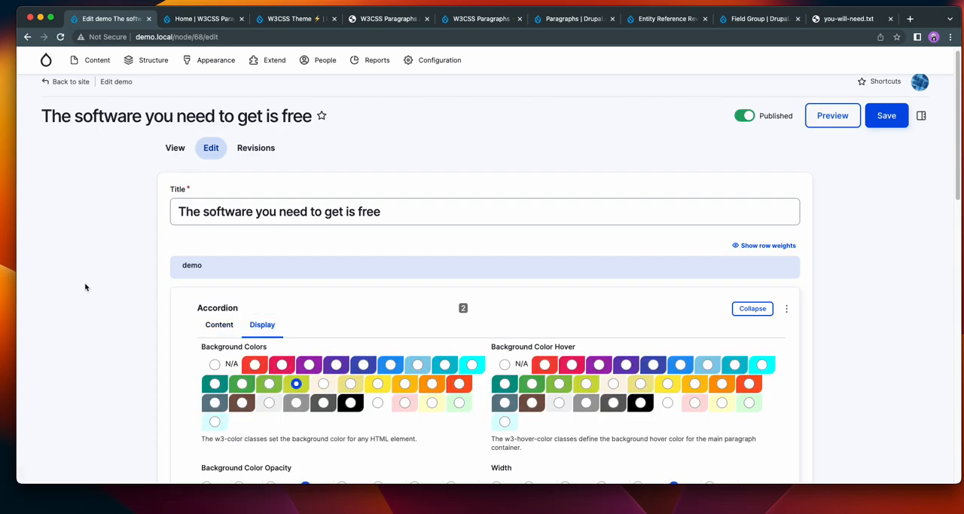
scroll(85, 286, "down", 3)
scroll(85, 286, "down", 7)
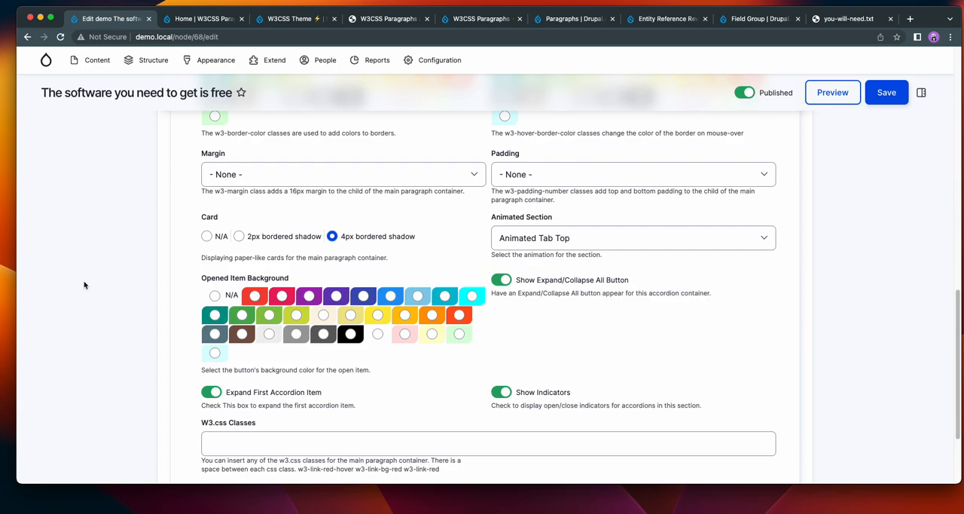
scroll(83, 284, "up", 10)
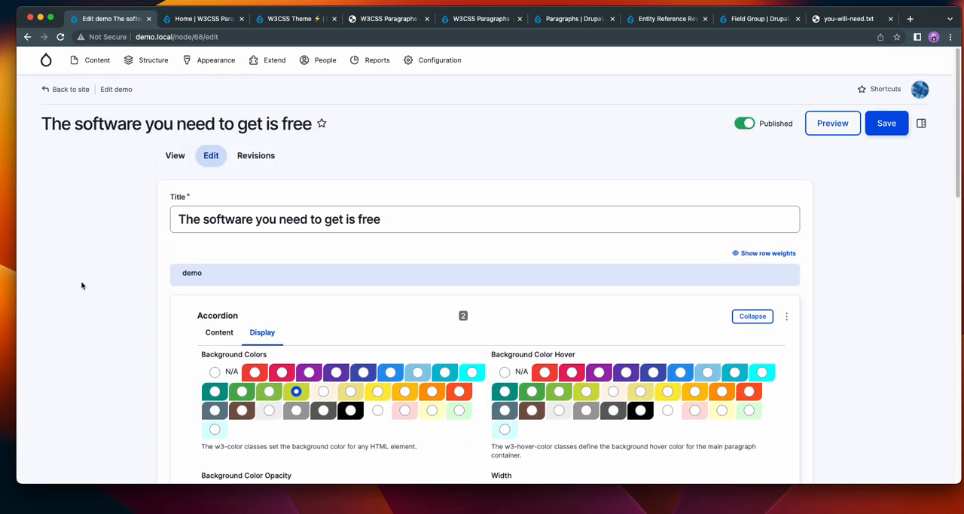